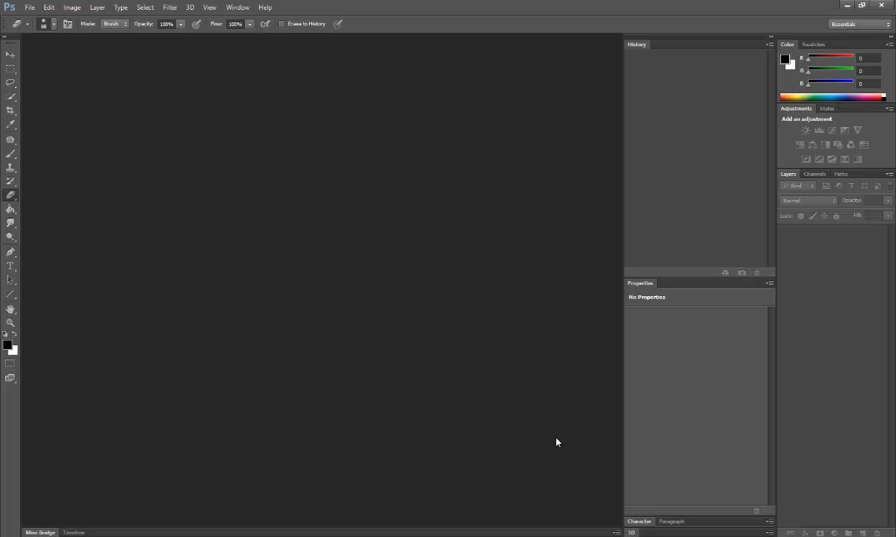
# Step: Create a 1680×1050 px, 150 ppi transparent document named Ice and reset colours to black/white
pyautogui.hotkey('ctrl', 'n')
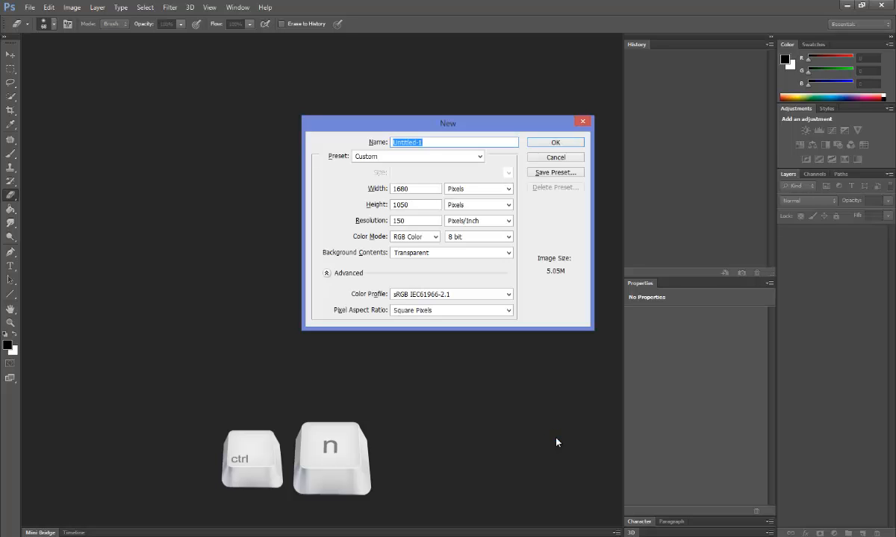
pyautogui.write('Ixc')
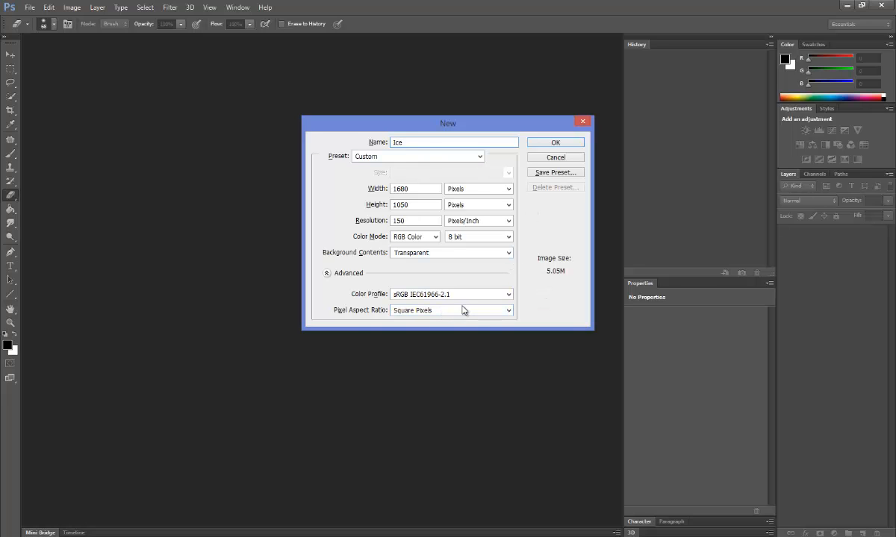
pyautogui.click(562, 142)
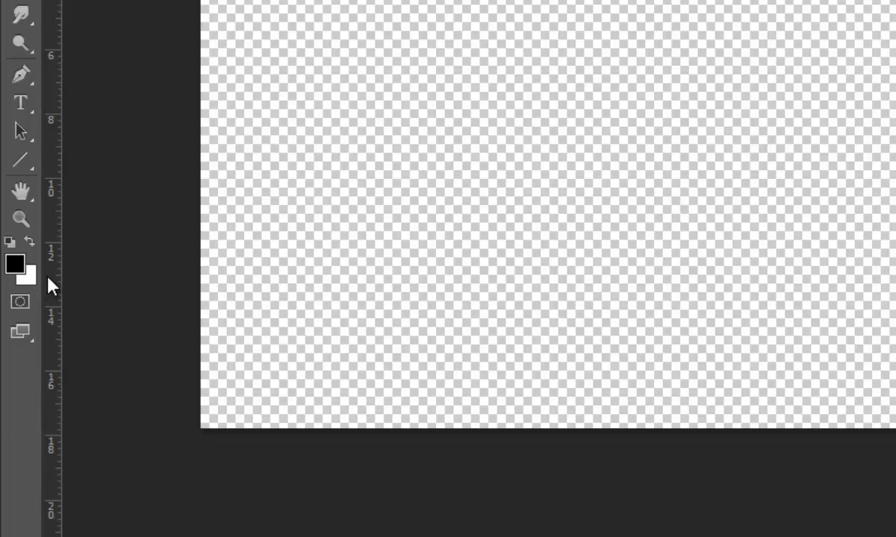
pyautogui.press('d')
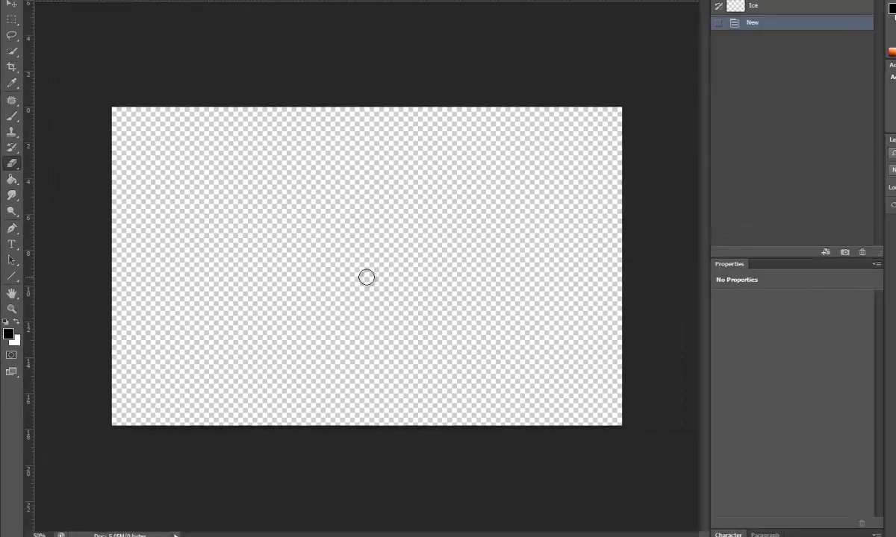
# Step: Fill Layer 1 with the black foreground colour so the whole canvas is black
pyautogui.hotkey('alt', 'BackSpace')
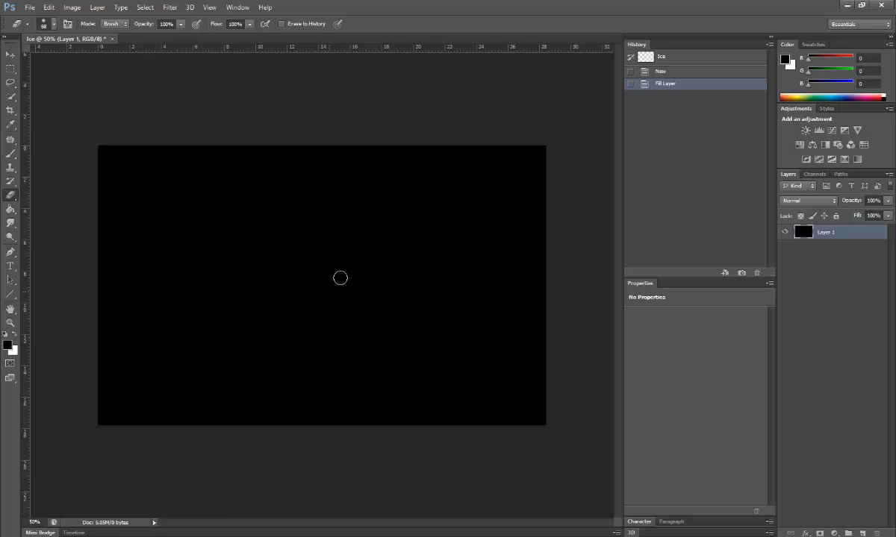
pyautogui.press('alt')
pyautogui.hotkey('alt', 'Delete')
# Step: Add monochromatic Gaussian noise to the black layer
pyautogui.click(173, 8)
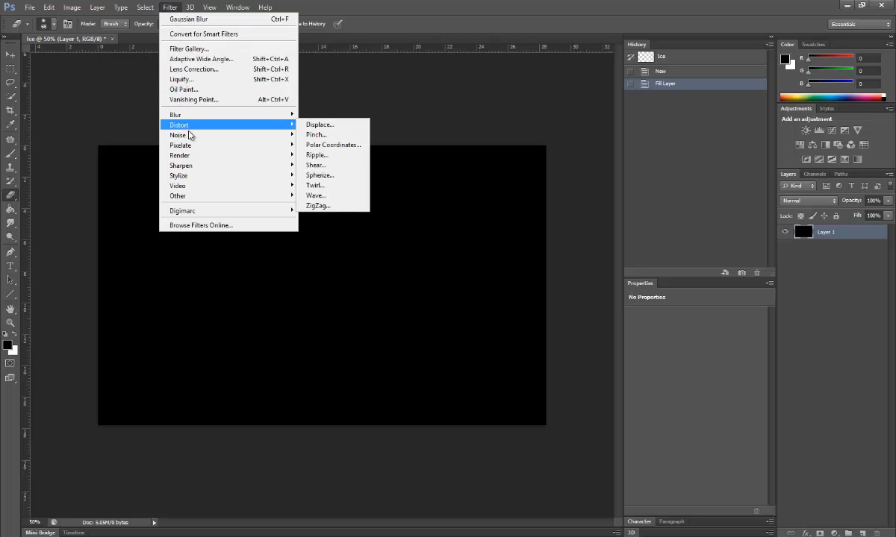
pyautogui.moveTo(244, 136)
pyautogui.click(313, 135)
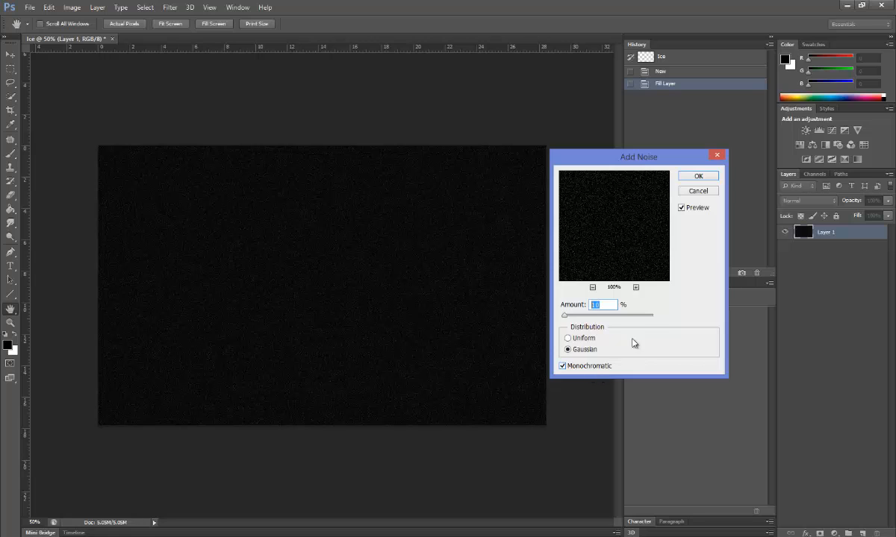
pyautogui.click(696, 177)
pyautogui.press('e')
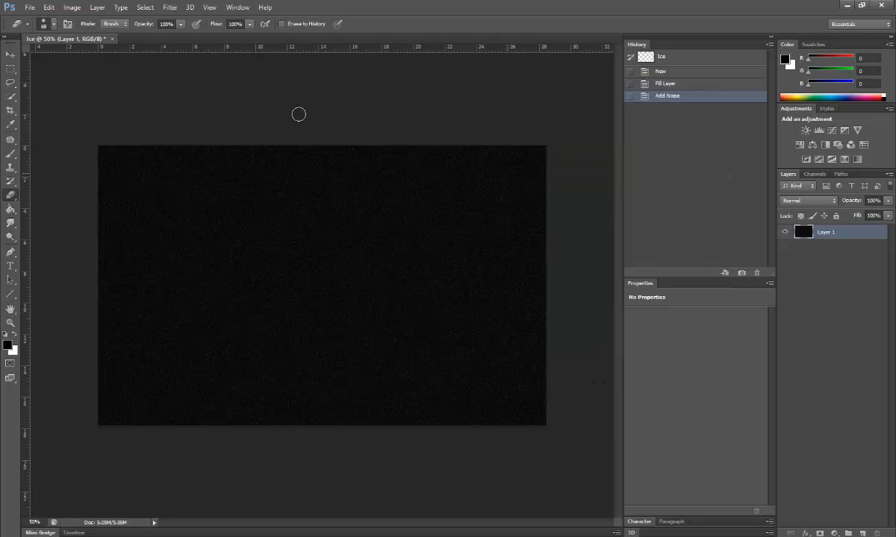
# Step: Soften the noise with a 0.3-pixel Gaussian Blur
pyautogui.click(170, 8)
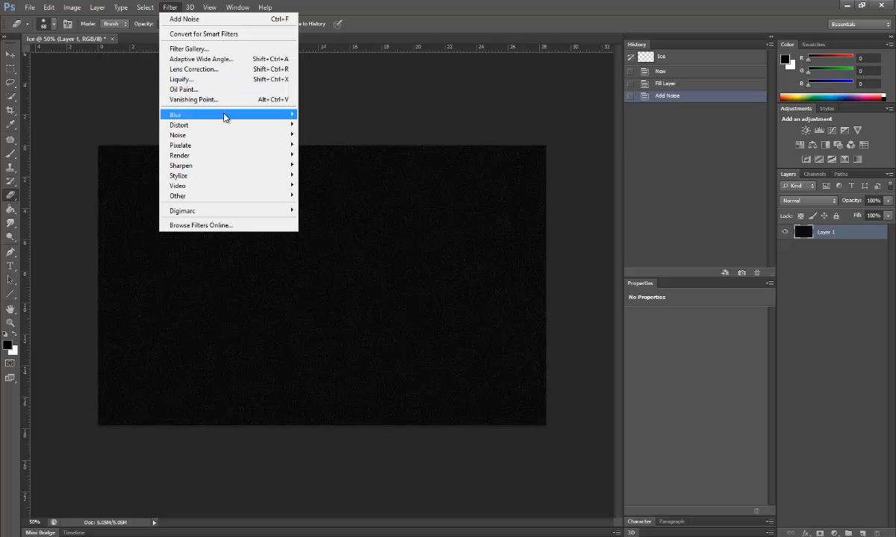
pyautogui.moveTo(223, 117)
pyautogui.click(314, 200)
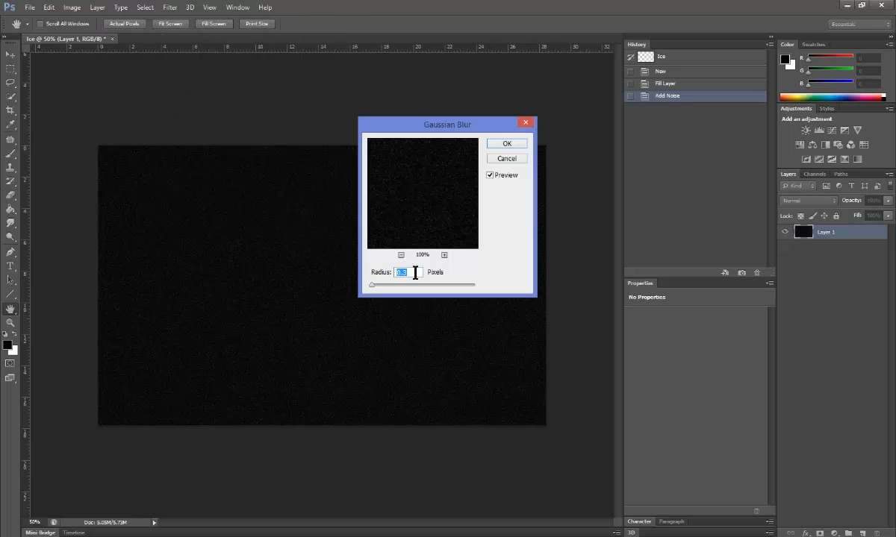
pyautogui.click(502, 144)
pyautogui.press('e')
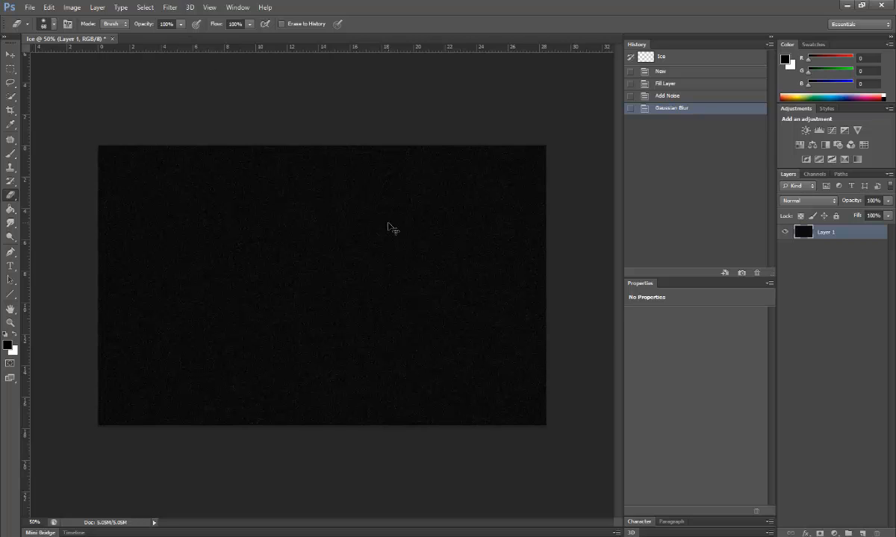
# Step: Darken the grain with Levels, black input 22 and white input 187
pyautogui.hotkey('ctrl', 'l')
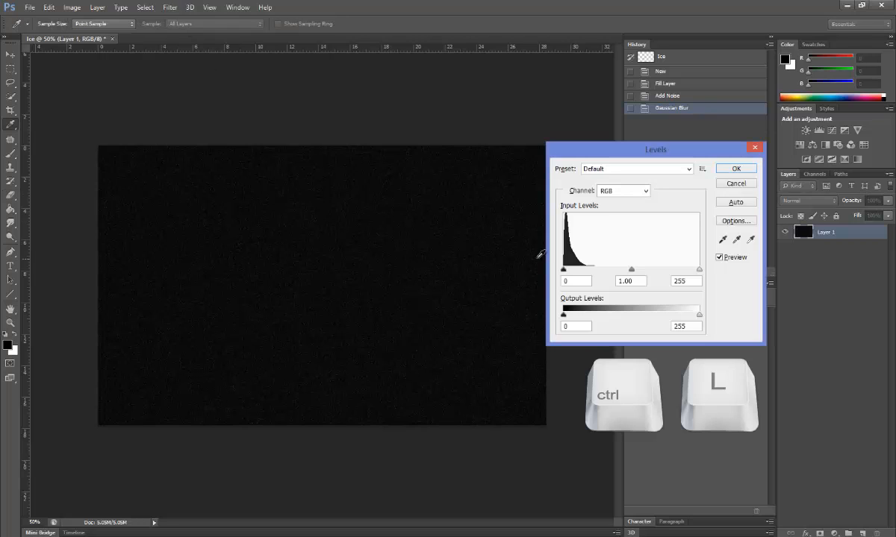
pyautogui.moveTo(565, 273)
pyautogui.mouseDown()
pyautogui.moveTo(604, 274)
pyautogui.moveTo(575, 274)
pyautogui.mouseUp()
pyautogui.moveTo(700, 274); pyautogui.dragTo(653, 274)
pyautogui.click(734, 169)
pyautogui.press('e')
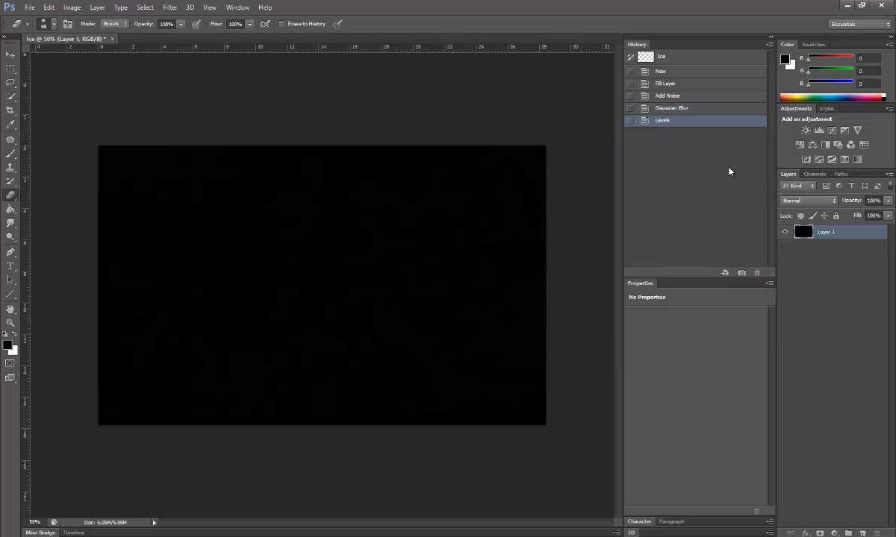
# Step: Apply two more Levels passes, black point 25 then white point 92, leaving faint star specks
pyautogui.hotkey('ctrl', 'l')
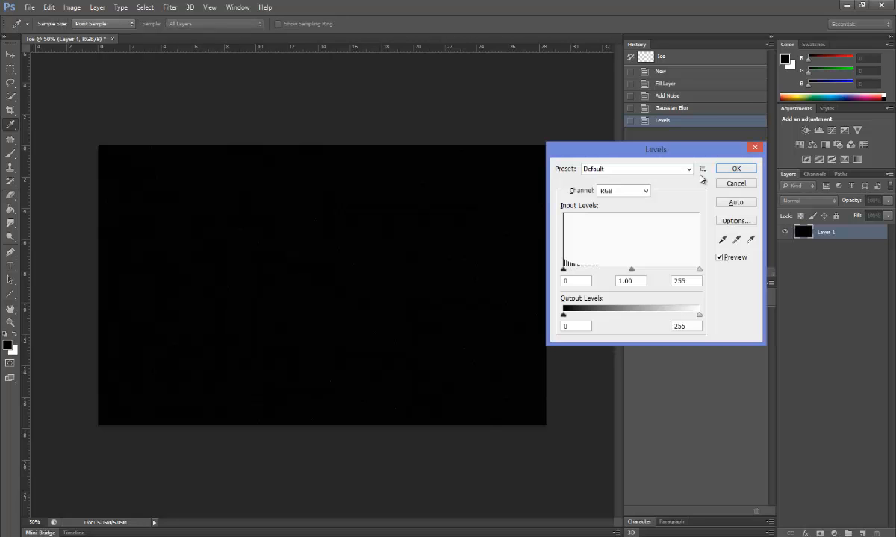
pyautogui.moveTo(564, 270); pyautogui.dragTo(579, 269)
pyautogui.click(718, 169)
pyautogui.press('e')
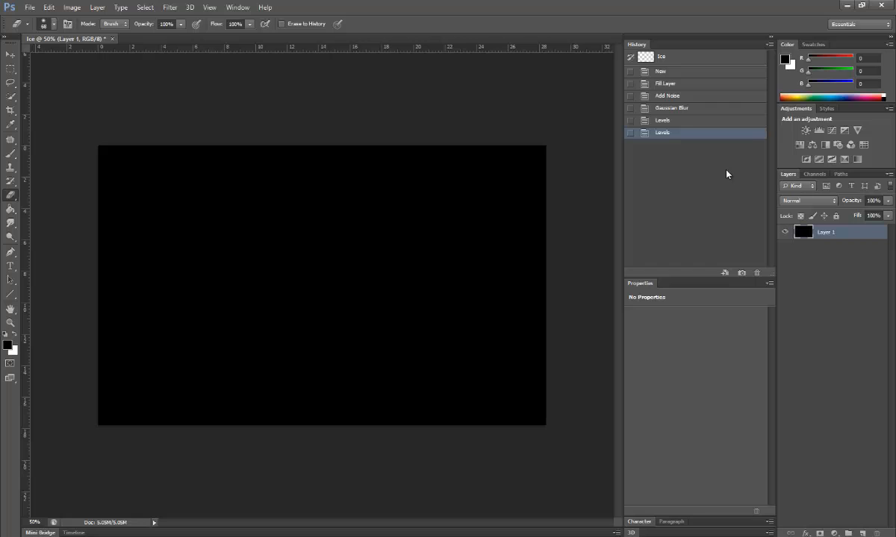
pyautogui.hotkey('ctrl', 'l')
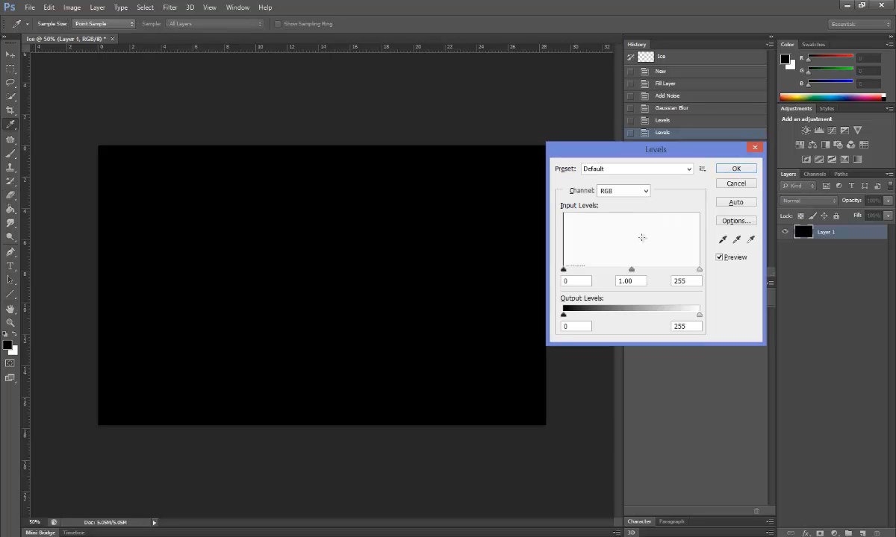
pyautogui.moveTo(698, 270); pyautogui.dragTo(618, 276)
pyautogui.click(736, 171)
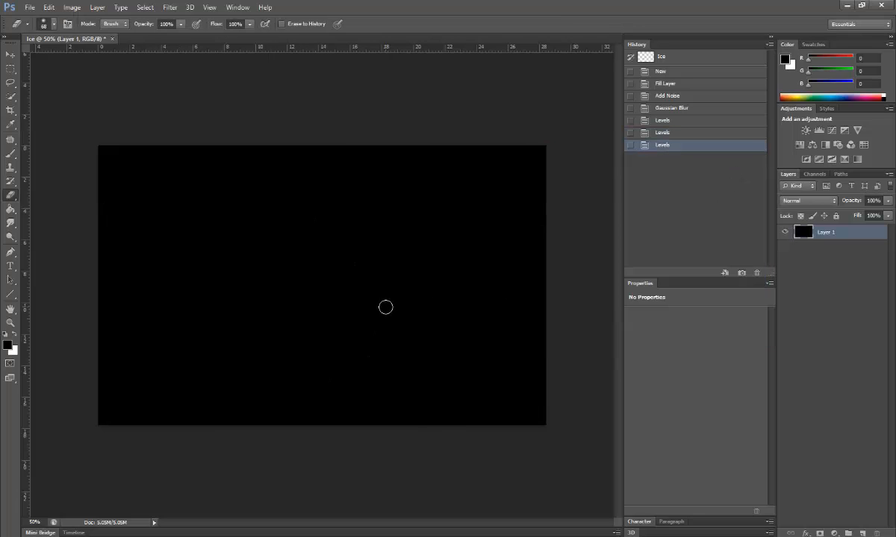
# Step: Fit the whole canvas on screen and switch to the Move tool
pyautogui.hotkey('ctrl', '0')
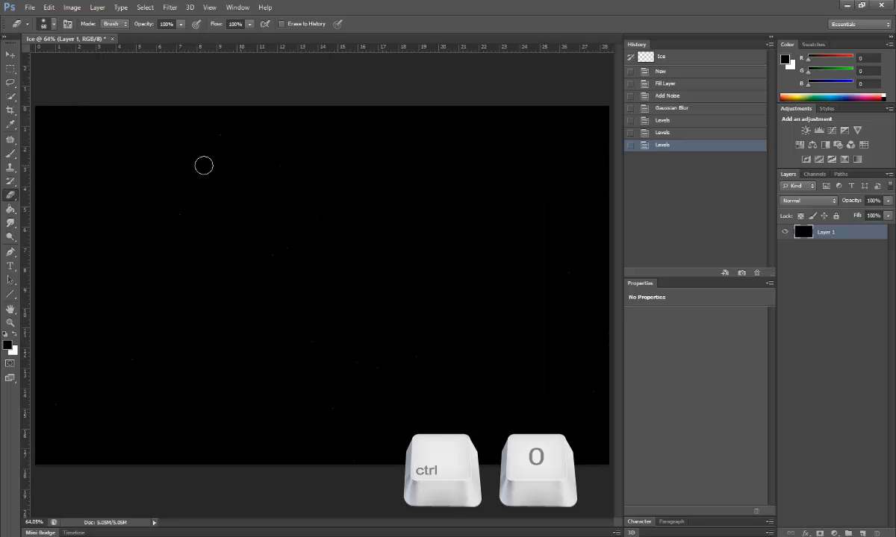
pyautogui.click(10, 54)
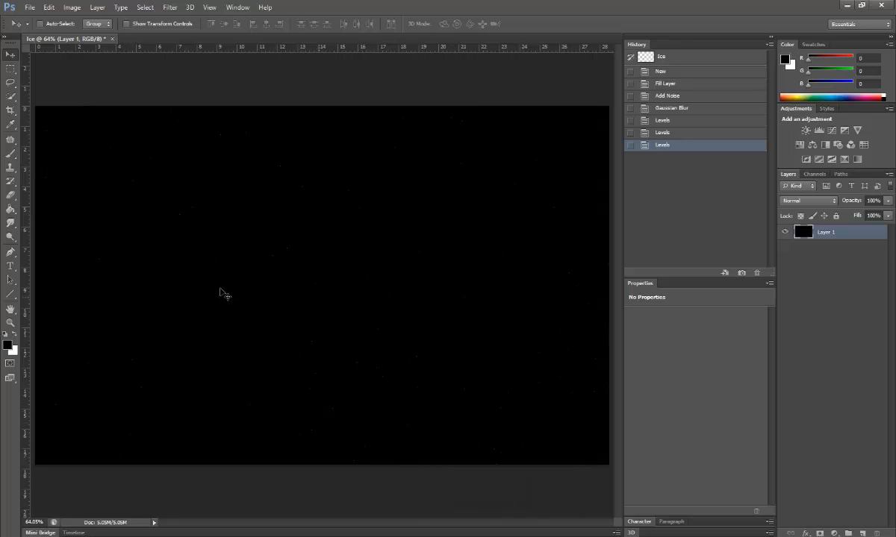
pyautogui.rightClick(209, 362)
pyautogui.click(437, 4)
# Step: Rename Layer 1 to Stars and bring the ice planet PNG into Photoshop
pyautogui.doubleClick(826, 233)
pyautogui.write('Stars')
pyautogui.press('Return')
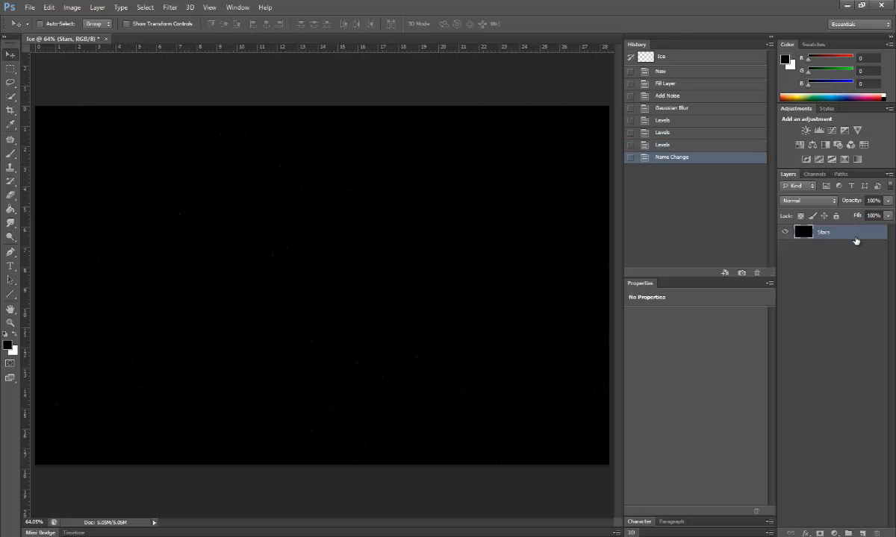
pyautogui.click(856, 262)
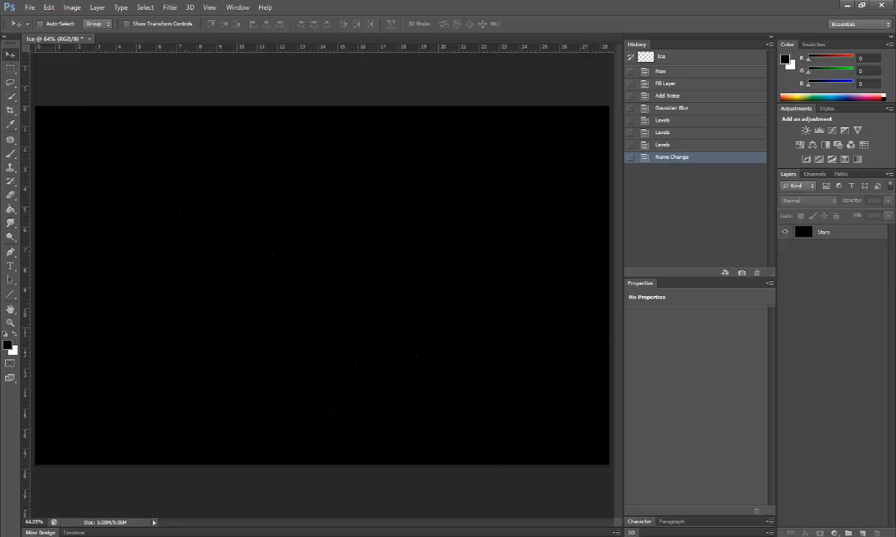
pyautogui.moveTo(895, 297); pyautogui.dragTo(142, 39)
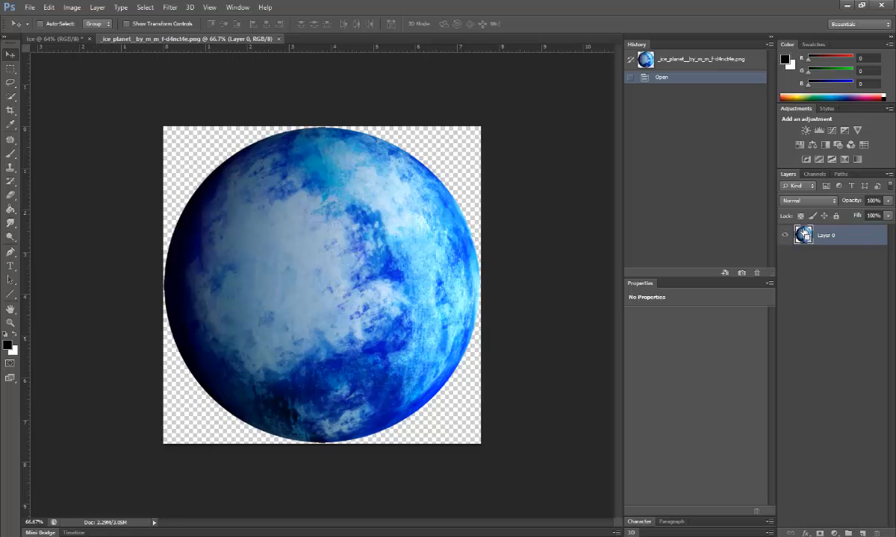
# Step: Select the planet's outline from its layer and move it into the Ice document, left of centre
pyautogui.press('ctrl')
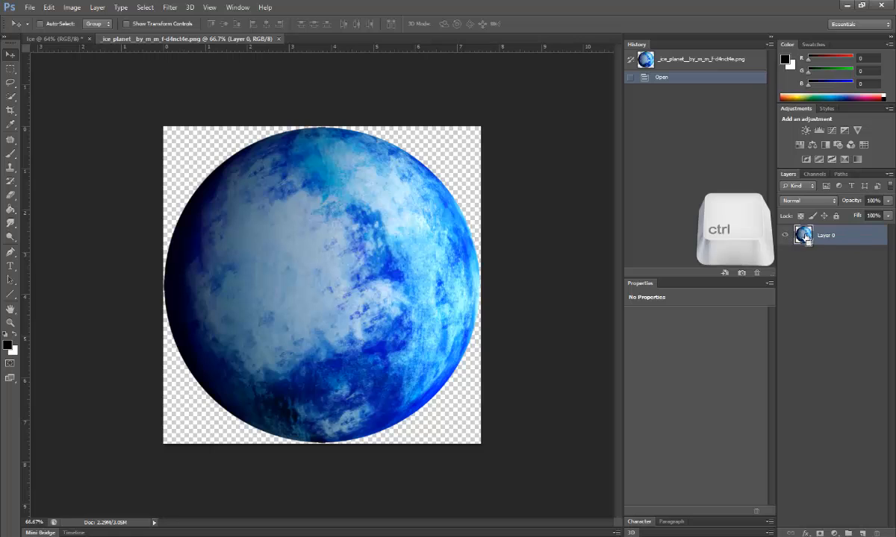
pyautogui.keyDown('ctrl'); pyautogui.click(805, 236); pyautogui.keyUp('ctrl')
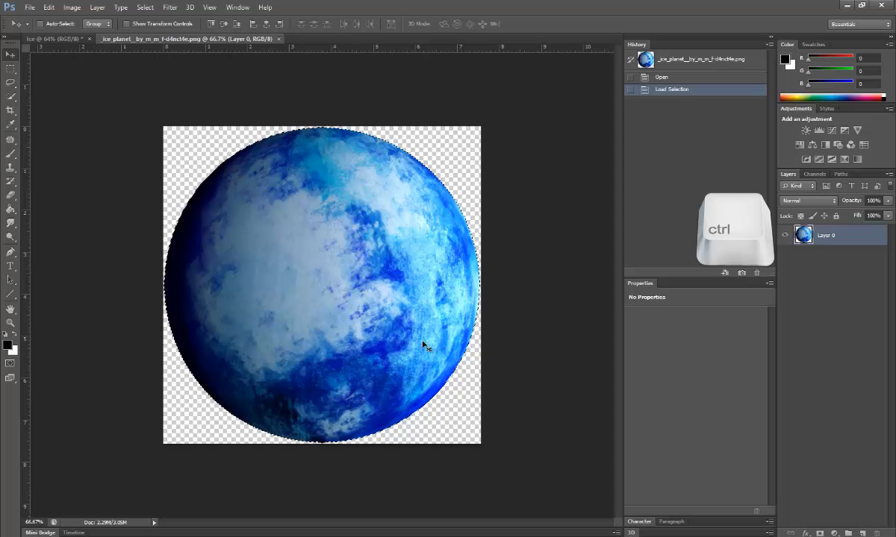
pyautogui.moveTo(313, 264); pyautogui.dragTo(250, 271)
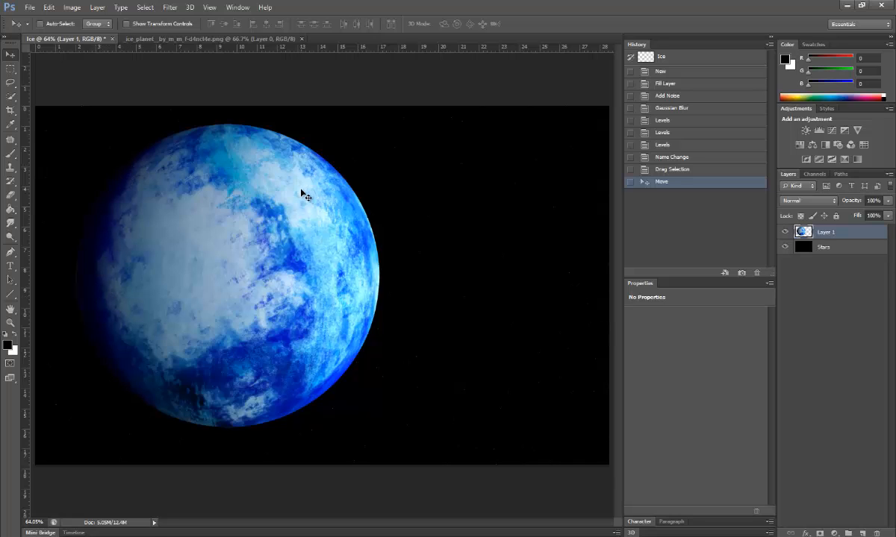
# Step: Free Transform the planet to a 180° rotation and shift it right, partly past the canvas edge
pyautogui.hotkey('ctrl', 't')
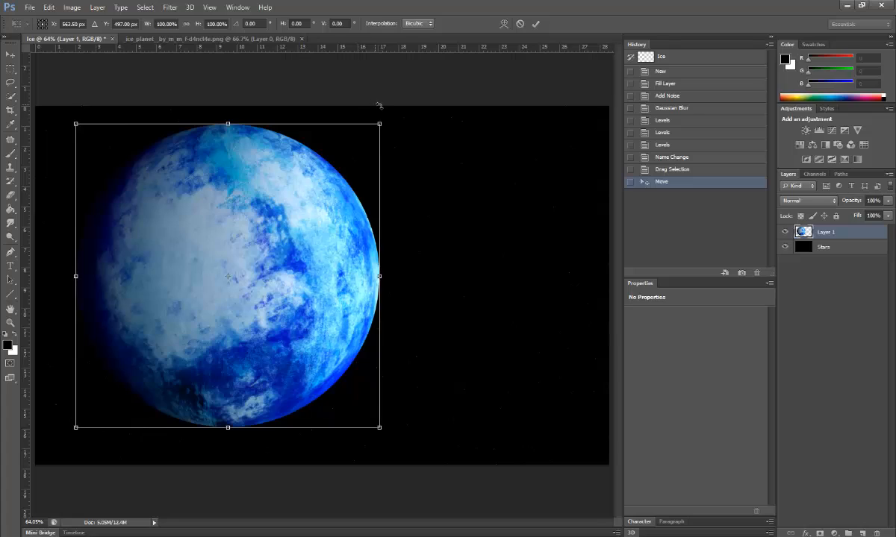
pyautogui.moveTo(381, 113); pyautogui.dragTo(126, 384)
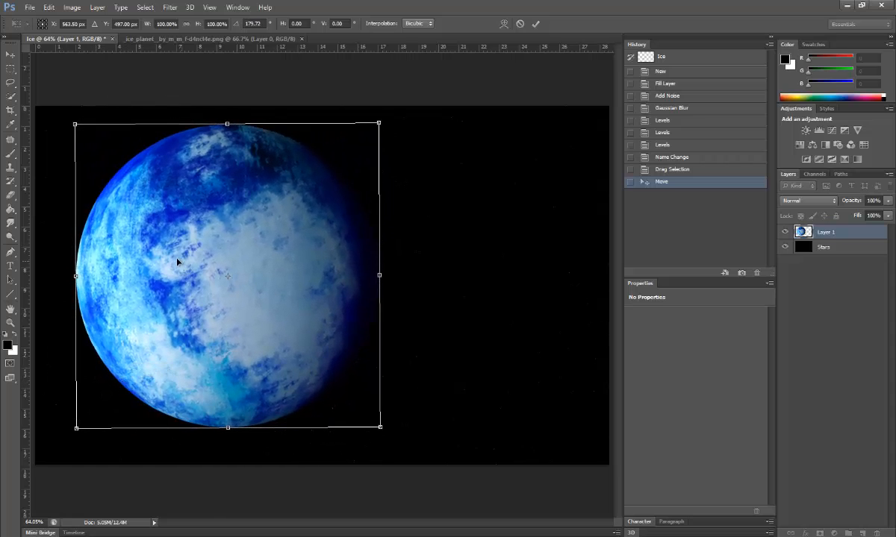
pyautogui.moveTo(178, 261); pyautogui.dragTo(398, 255)
pyautogui.moveTo(479, 227); pyautogui.dragTo(422, 252)
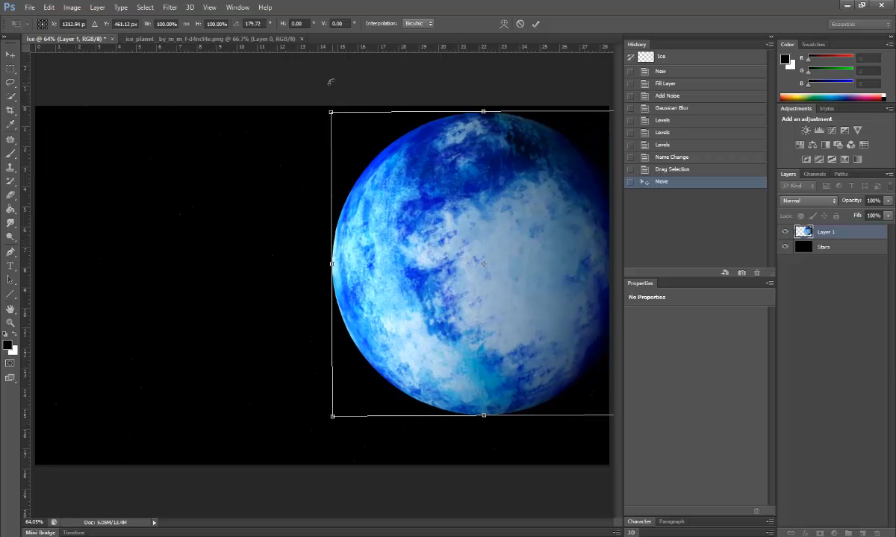
pyautogui.moveTo(313, 95)
pyautogui.mouseDown()
pyautogui.moveTo(324, 85)
pyautogui.moveTo(313, 98)
pyautogui.mouseUp()
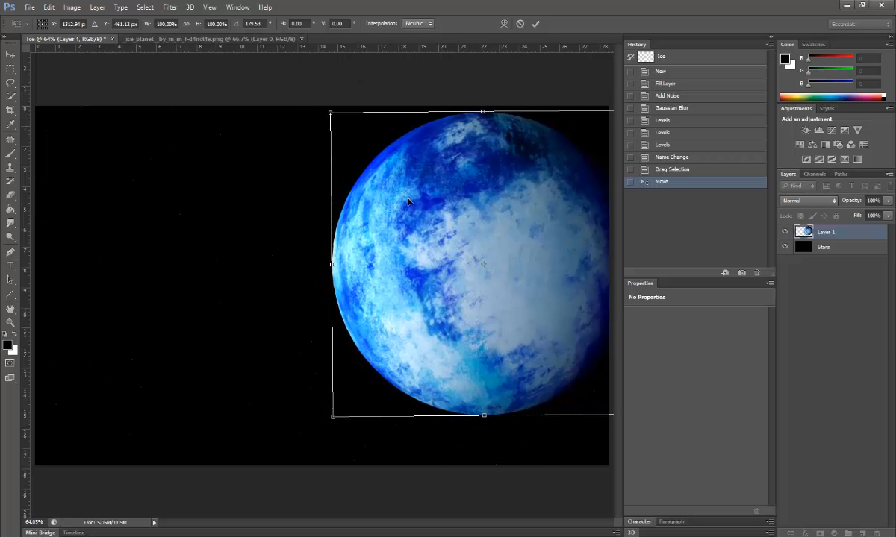
pyautogui.moveTo(408, 199); pyautogui.dragTo(398, 205)
pyautogui.click(249, 23)
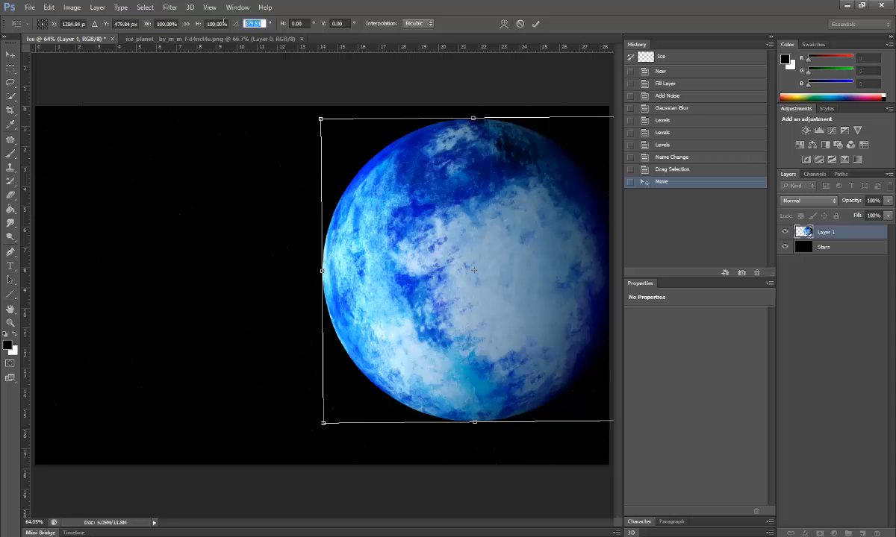
pyautogui.write('180')
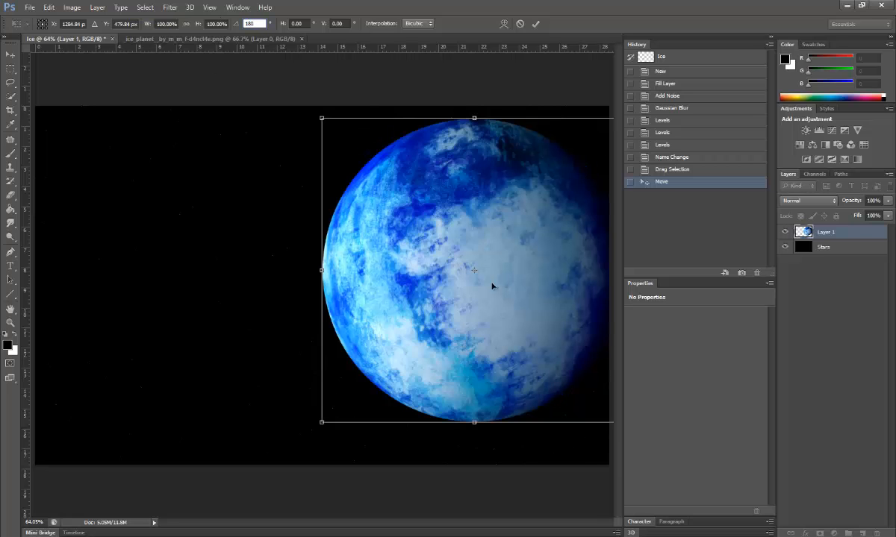
pyautogui.moveTo(415, 226); pyautogui.dragTo(451, 279)
pyautogui.press('Return')
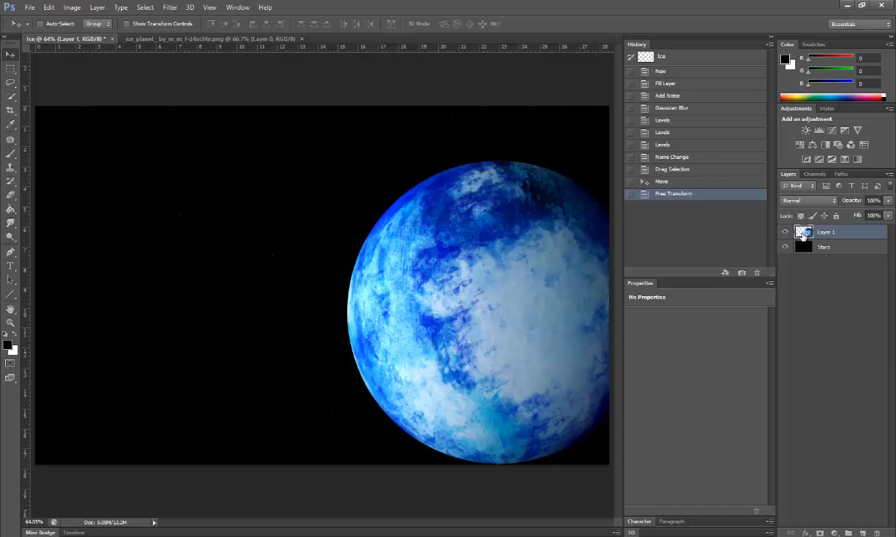
# Step: Open the planet layer's Layer Style and enable Outer Glow
pyautogui.doubleClick(802, 233)
pyautogui.moveTo(685, 130); pyautogui.dragTo(656, 161)
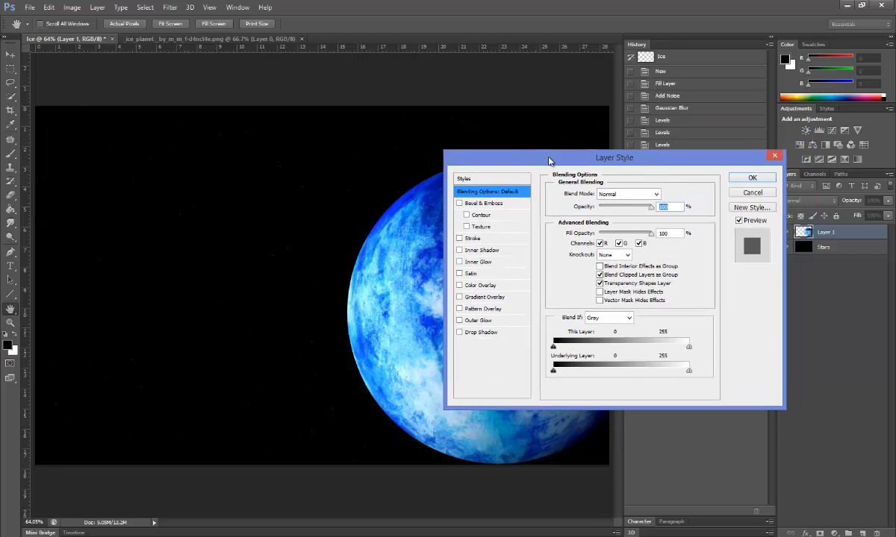
pyautogui.moveTo(551, 158); pyautogui.dragTo(113, 62)
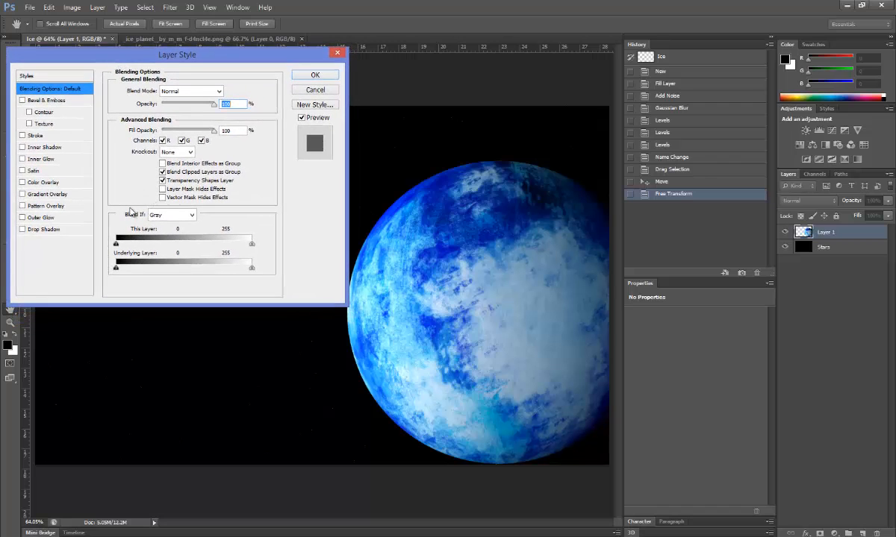
pyautogui.click(47, 218)
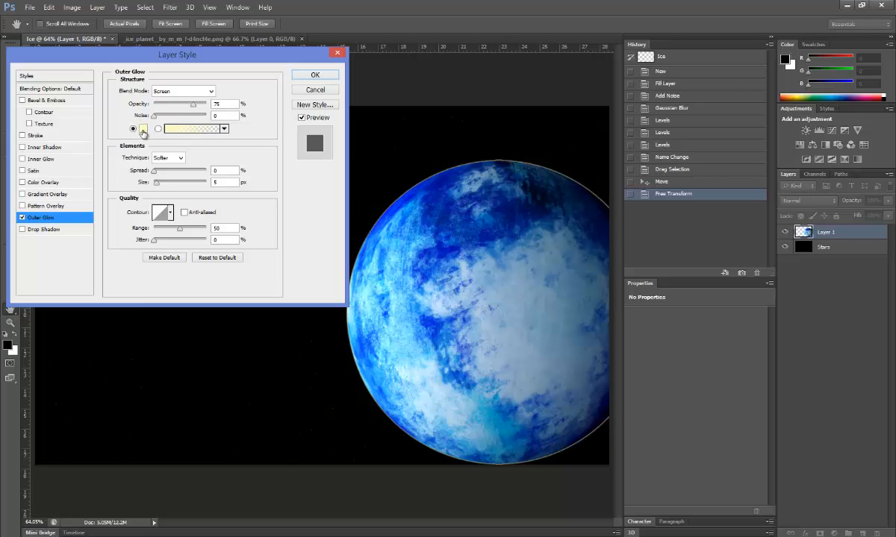
# Step: Sample a medium blue from the planet surface as the glow colour
pyautogui.click(142, 129)
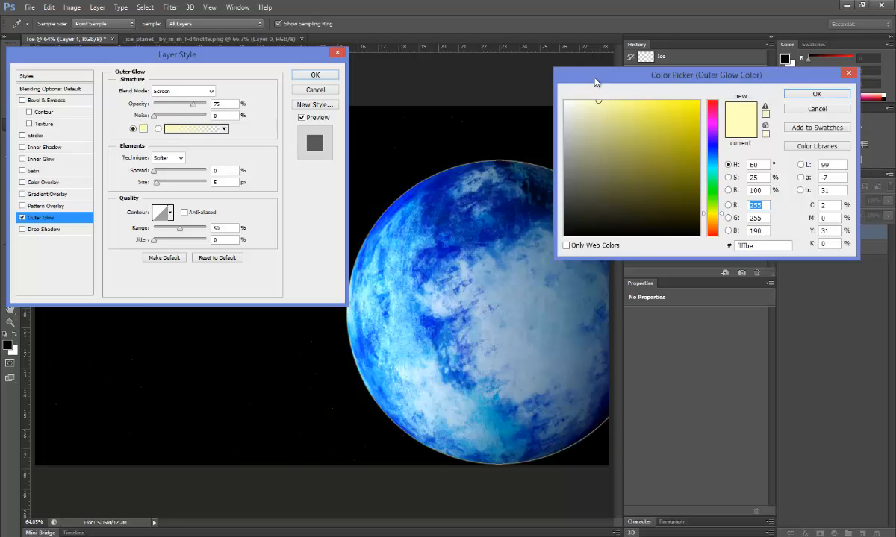
pyautogui.moveTo(595, 82); pyautogui.dragTo(63, 78)
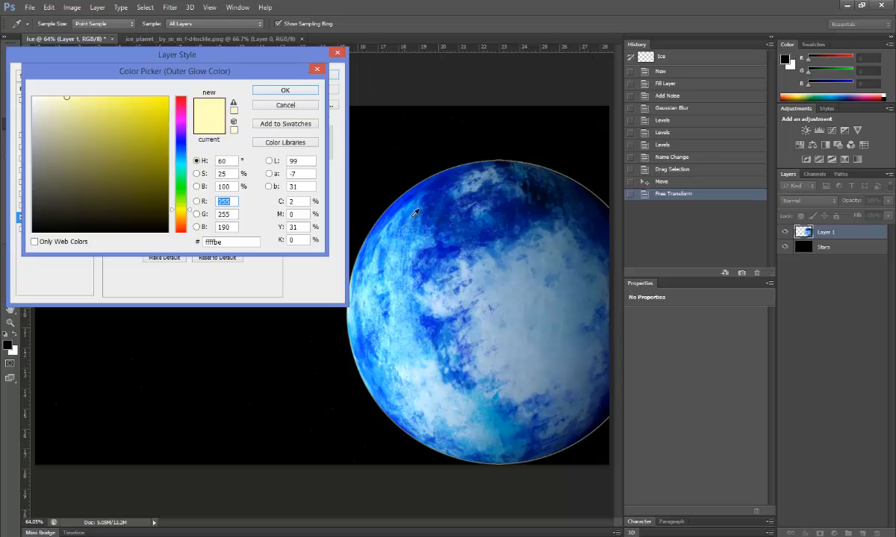
pyautogui.click(390, 192)
pyautogui.click(410, 174)
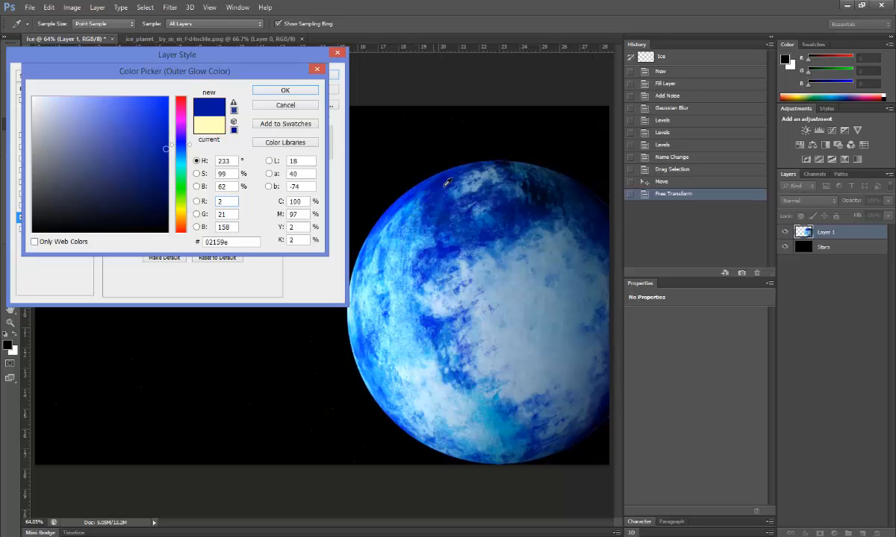
pyautogui.click(469, 164)
pyautogui.click(540, 248)
pyautogui.click(580, 200)
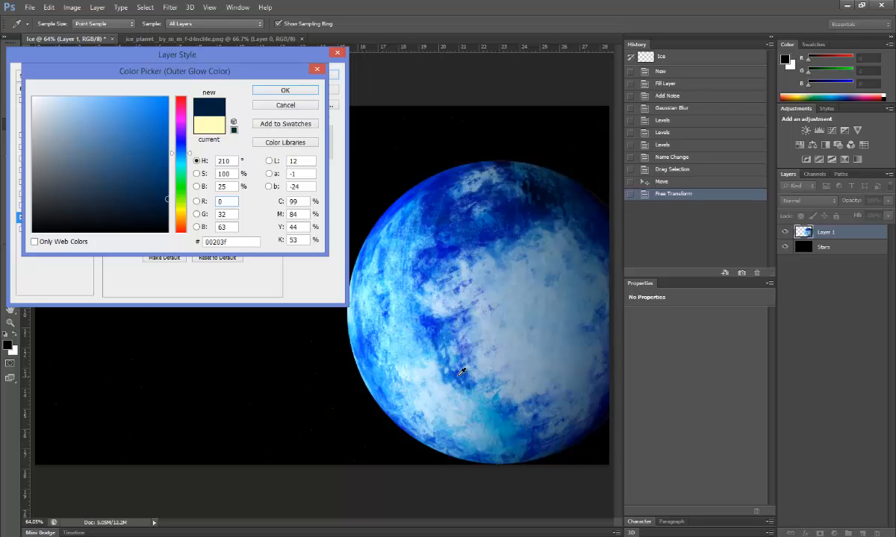
pyautogui.click(497, 415)
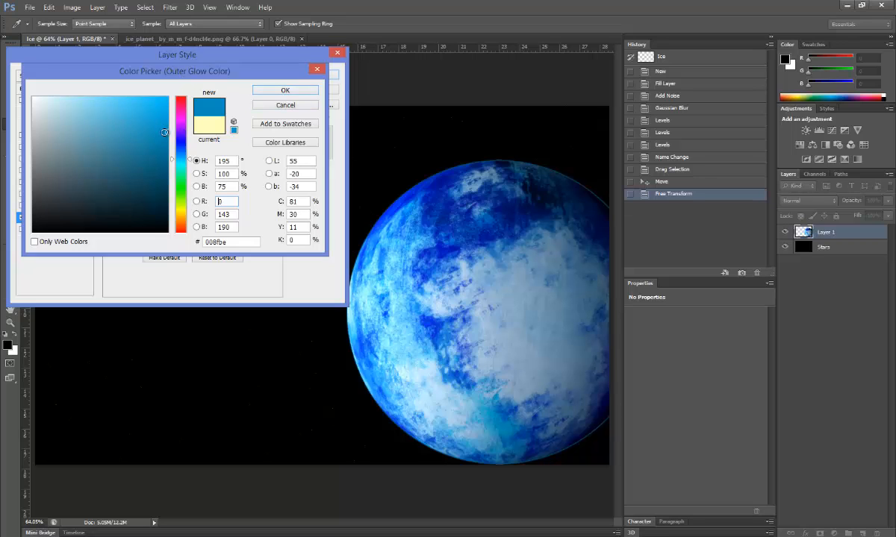
pyautogui.moveTo(164, 132); pyautogui.dragTo(148, 123)
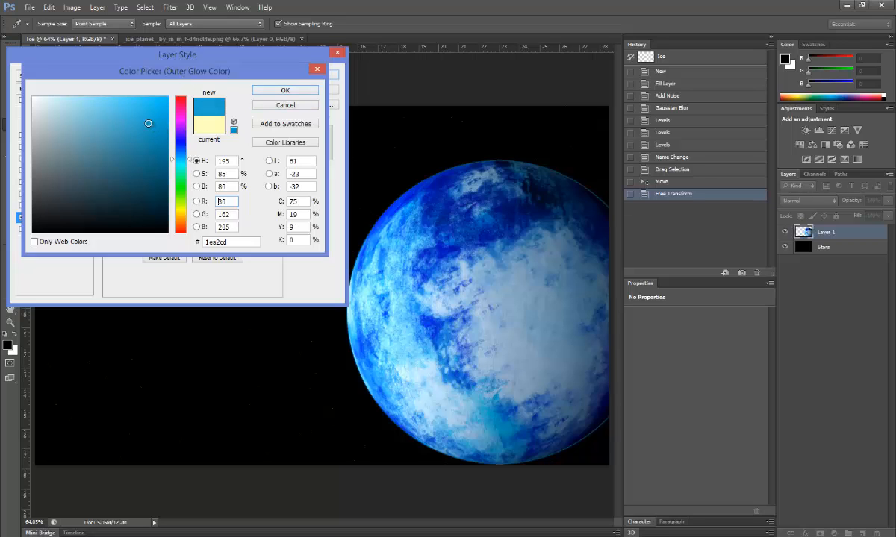
pyautogui.click(263, 93)
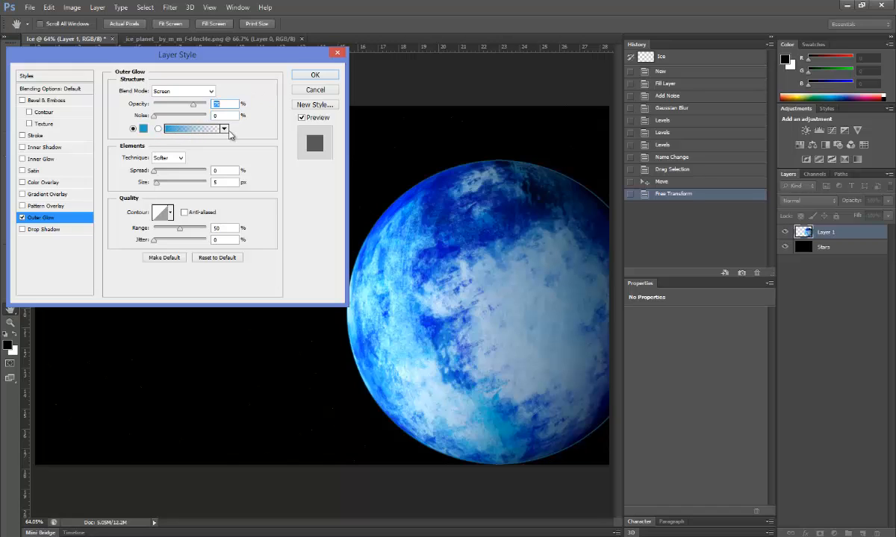
# Step: Give the glow a colour-to-transparent gradient at 50% opacity and apply it
pyautogui.click(207, 129)
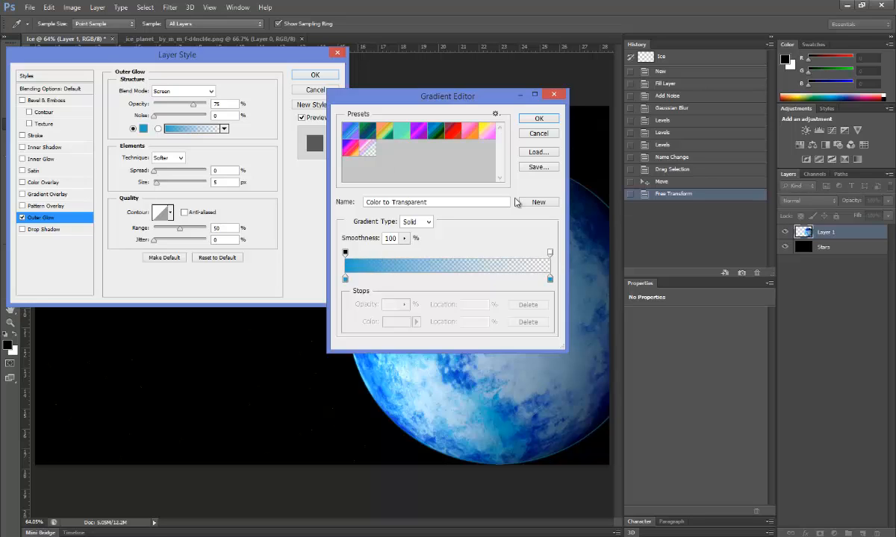
pyautogui.click(536, 118)
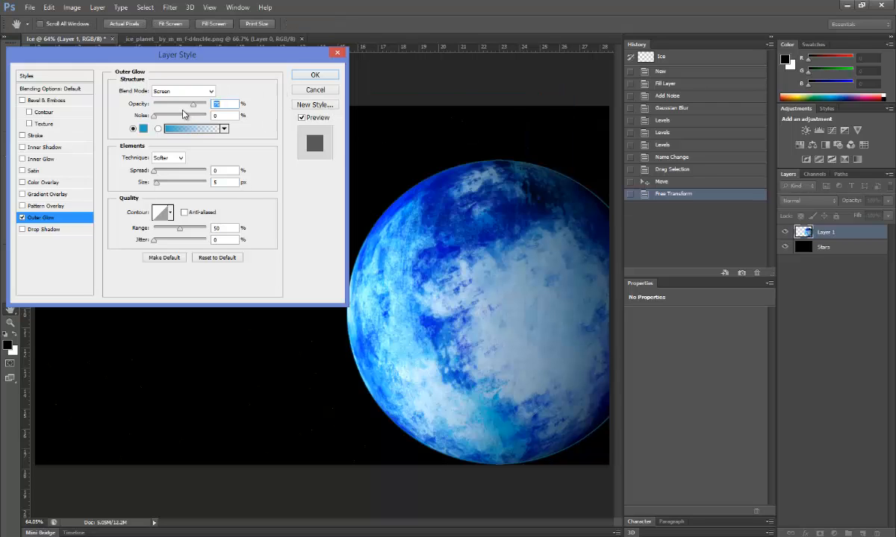
pyautogui.moveTo(194, 108)
pyautogui.mouseDown()
pyautogui.moveTo(173, 104)
pyautogui.moveTo(181, 105)
pyautogui.mouseUp()
pyautogui.press('Return')
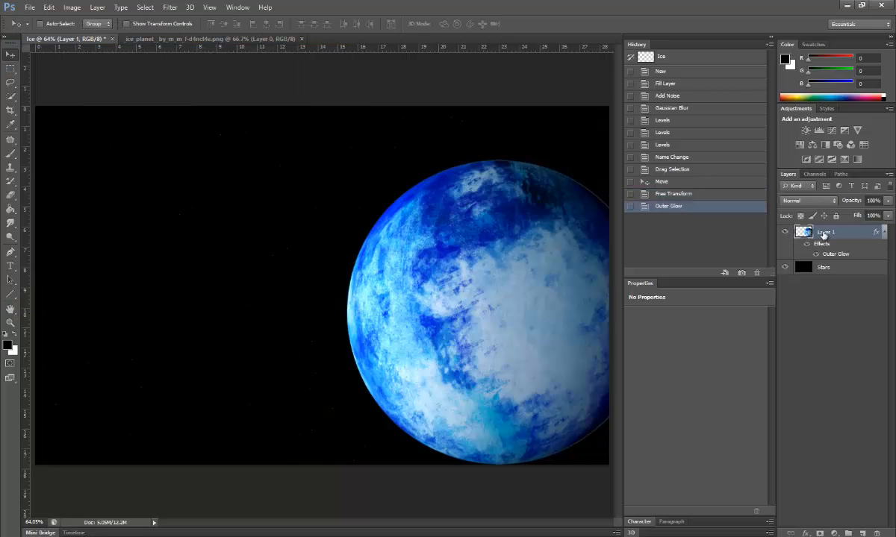
# Step: Set the planet's Outer Glow to noise 3, spread 16% and size 20 px at lower opacity
pyautogui.doubleClick(876, 234)
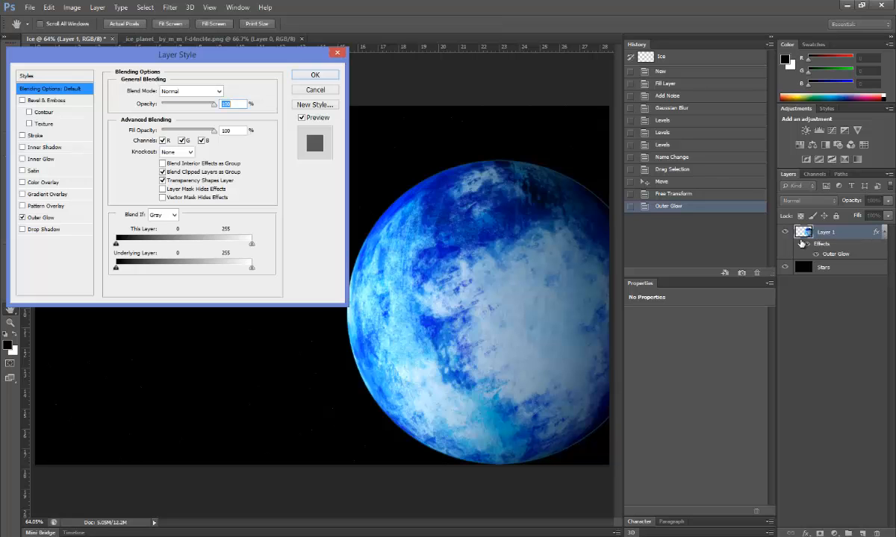
pyautogui.click(41, 217)
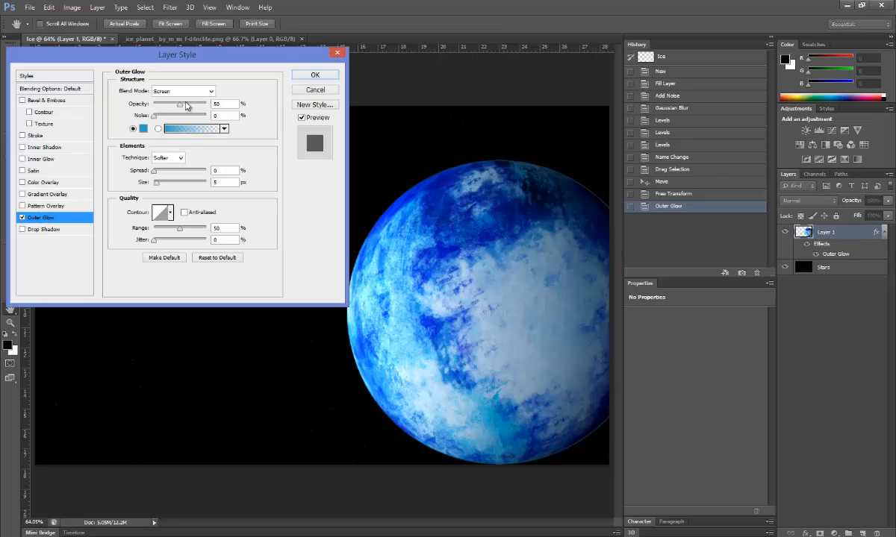
pyautogui.click(214, 116)
pyautogui.write('3')
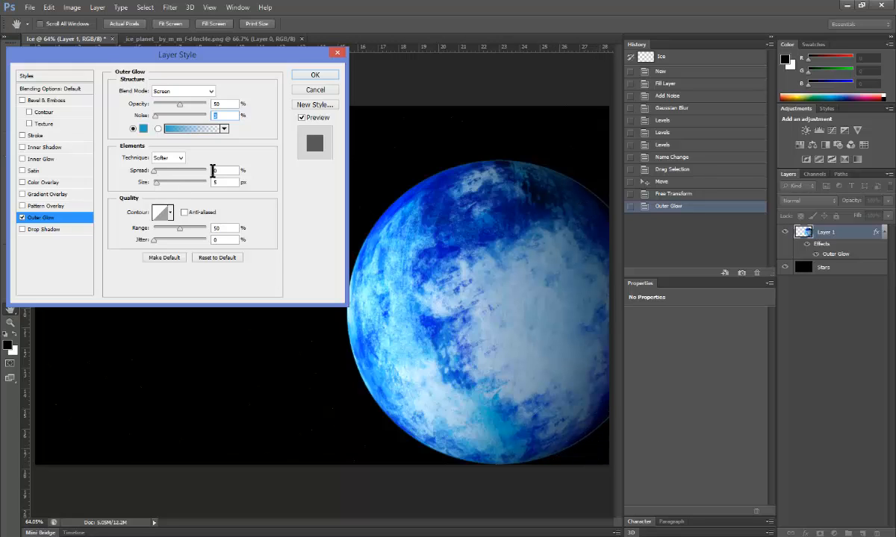
pyautogui.moveTo(148, 173)
pyautogui.mouseDown()
pyautogui.moveTo(205, 179)
pyautogui.moveTo(151, 181)
pyautogui.moveTo(178, 187)
pyautogui.moveTo(162, 185)
pyautogui.mouseUp()
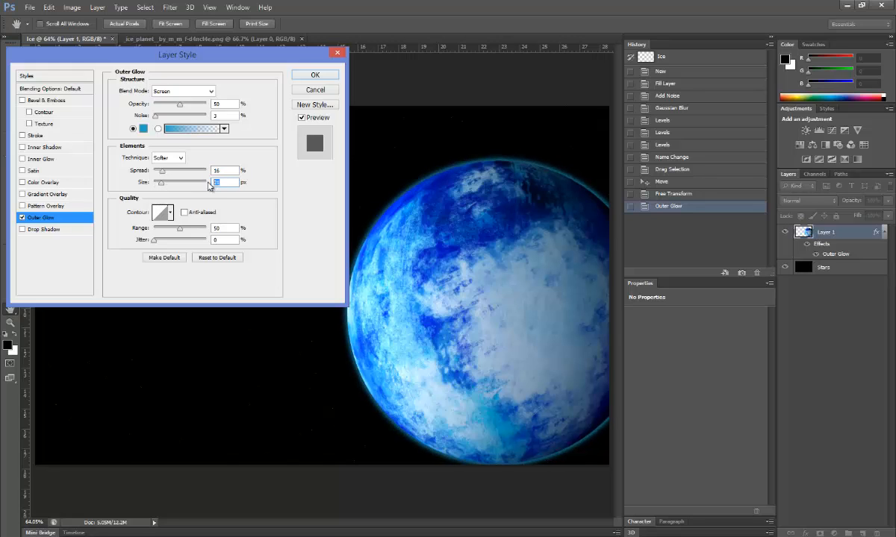
pyautogui.write('23')
pyautogui.press('BackSpace')
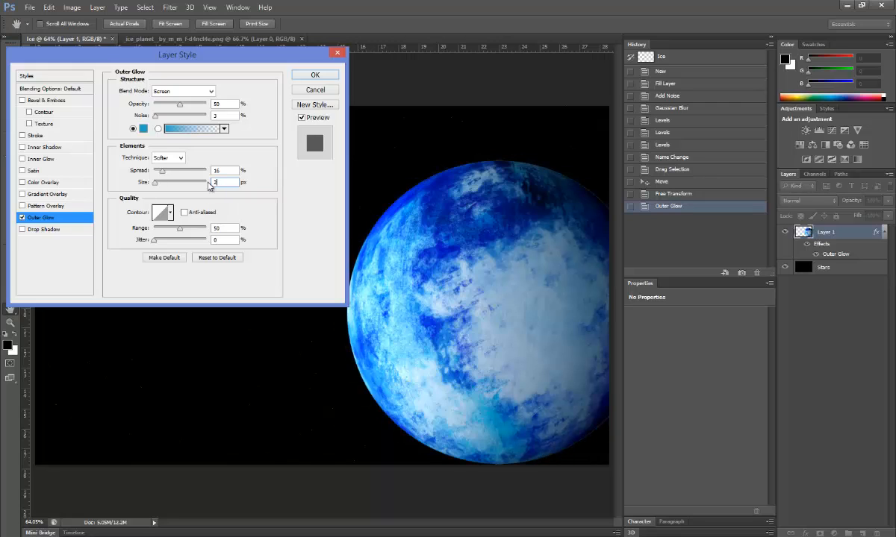
pyautogui.write('0')
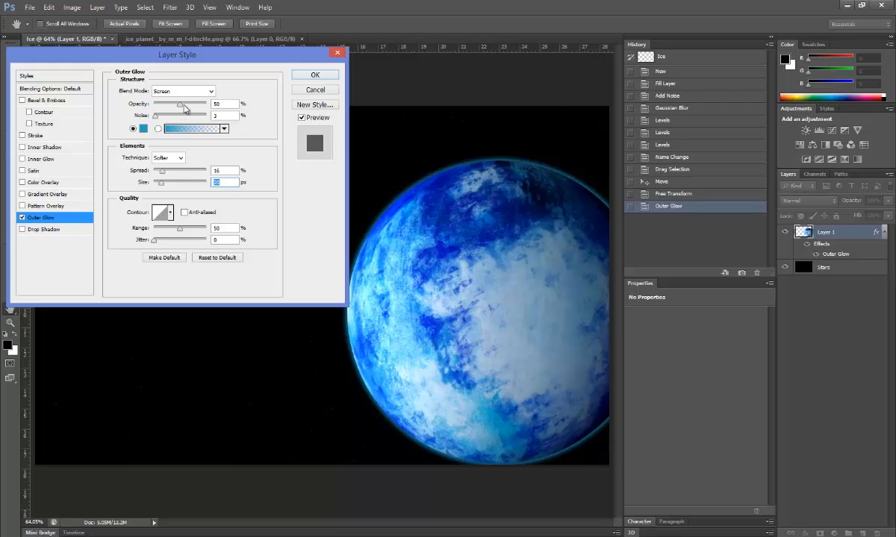
pyautogui.moveTo(184, 106); pyautogui.dragTo(169, 106)
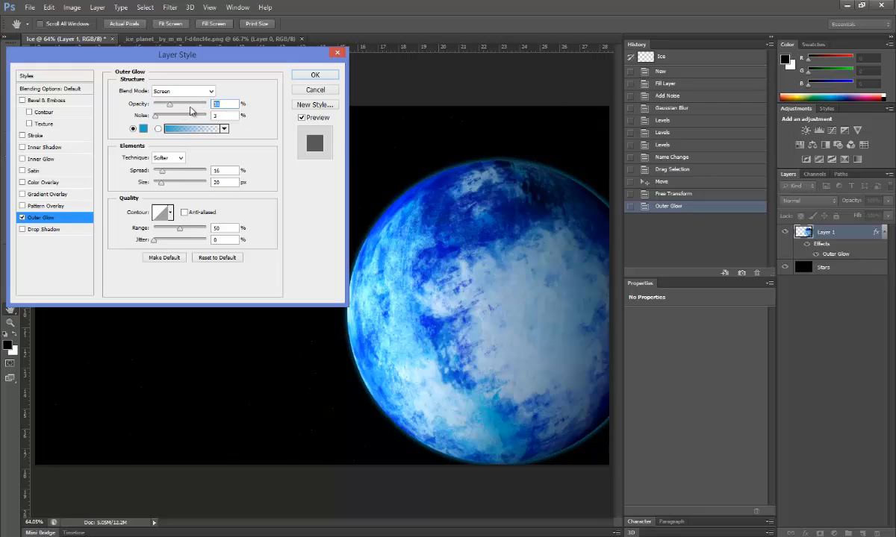
pyautogui.press('Return')
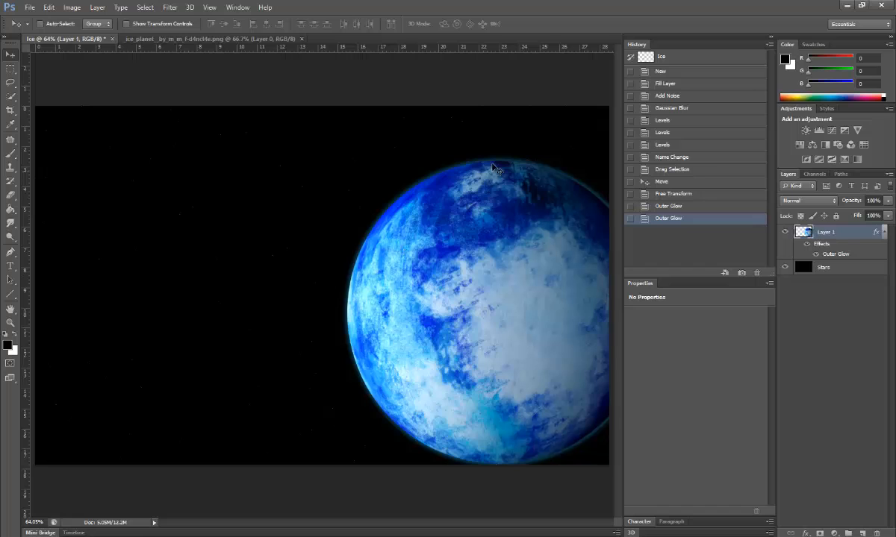
# Step: Nudge the planet down, add a new empty layer, and rename the planet layer Planet
pyautogui.moveTo(481, 165); pyautogui.dragTo(473, 218)
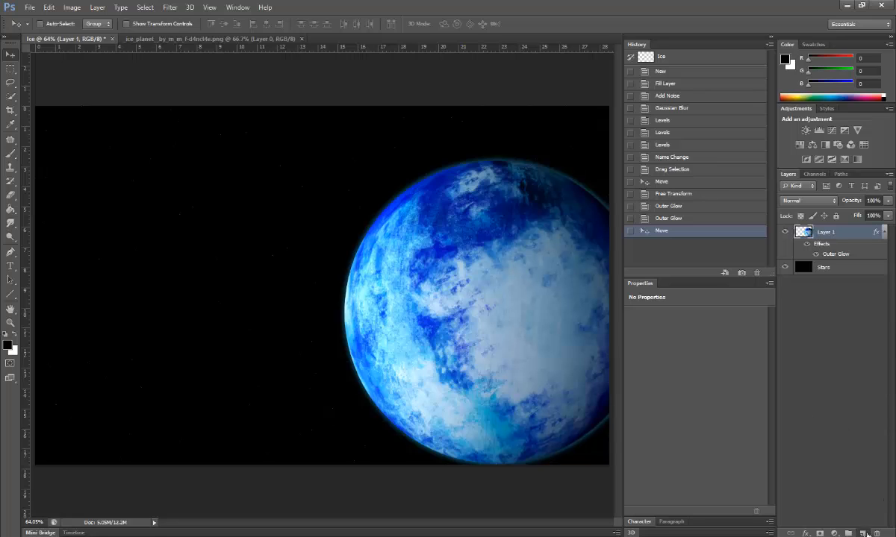
pyautogui.click(863, 533)
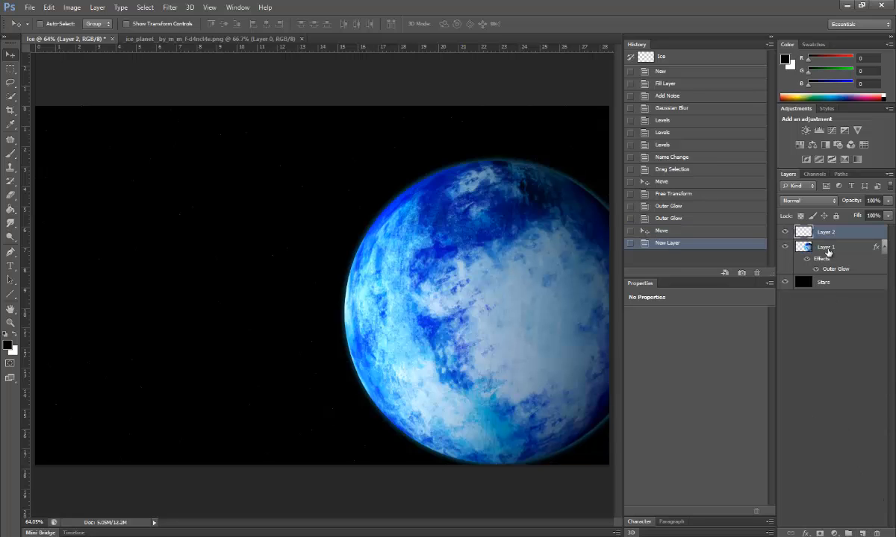
pyautogui.doubleClick(826, 248)
pyautogui.write('R')
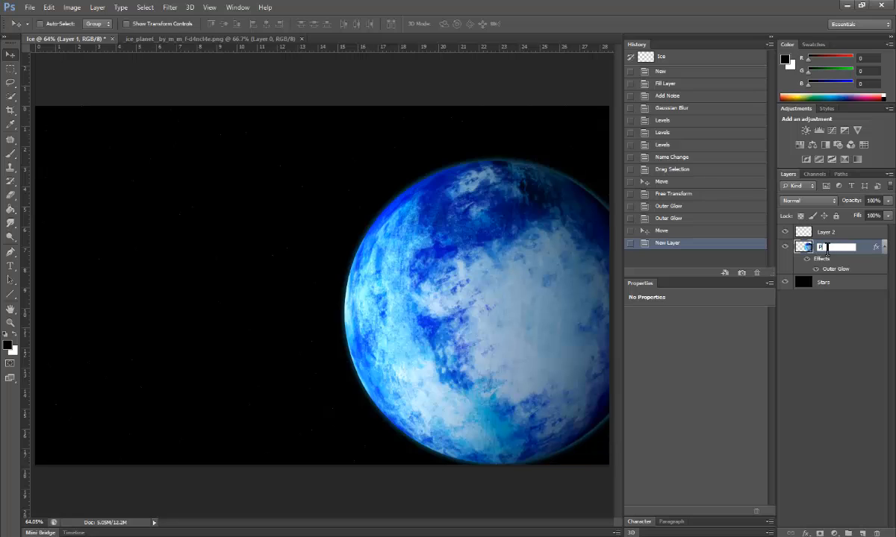
pyautogui.press('Return')
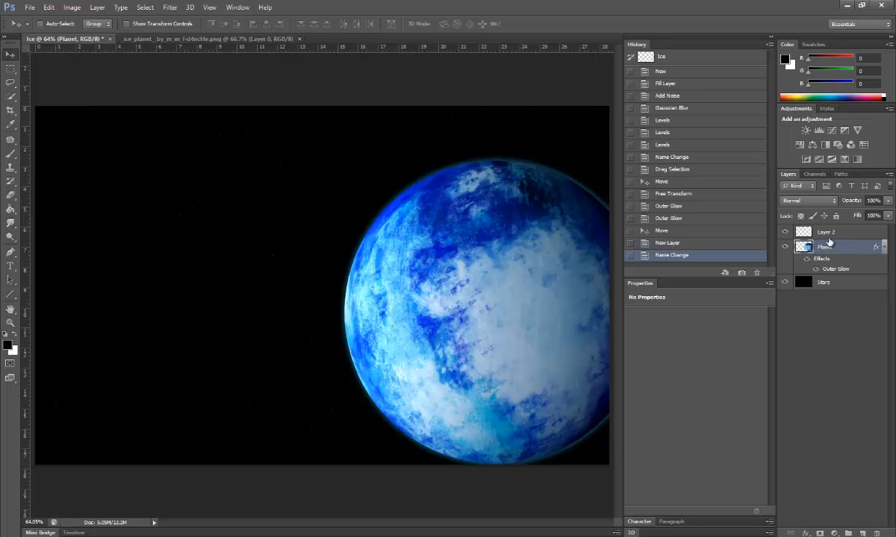
# Step: Rename the new empty layer Asteroids
pyautogui.doubleClick(829, 233)
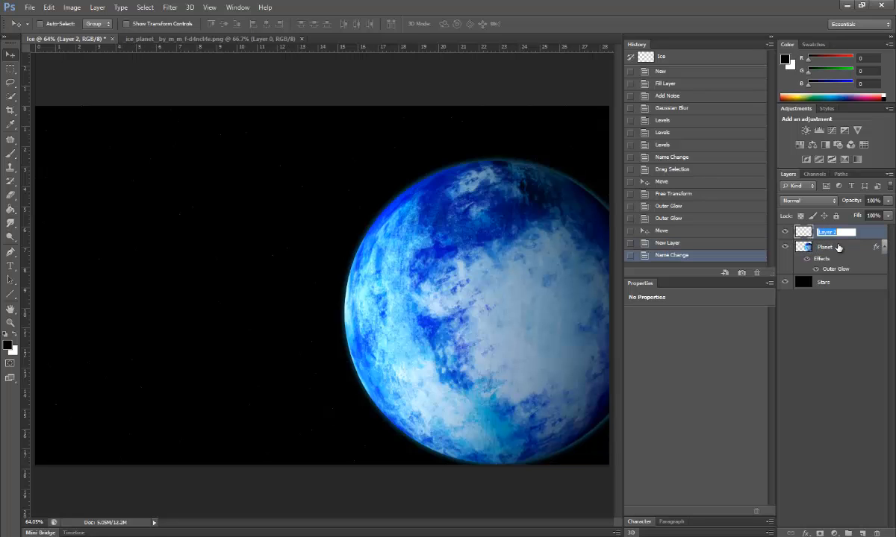
pyautogui.write('Asteroids')
pyautogui.press('Return')
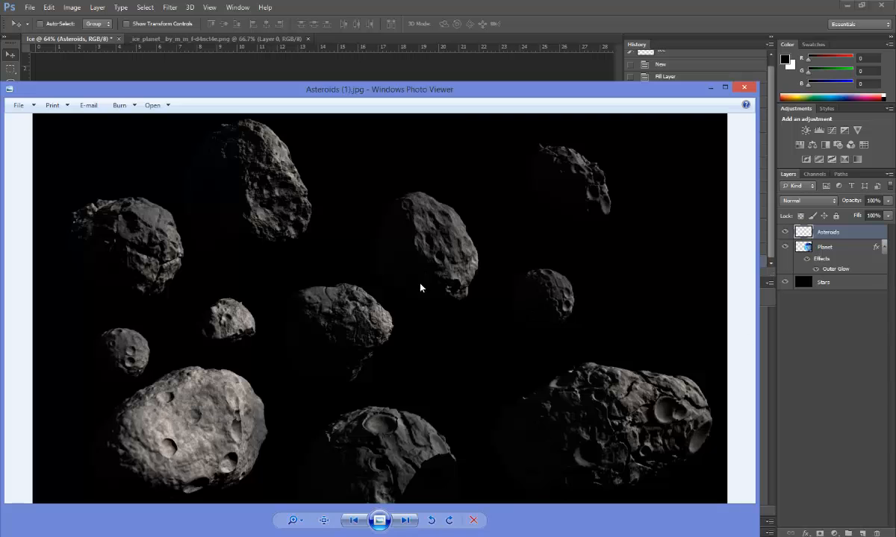
# Step: Move the asteroids photo preview aside, then close Windows Photo Viewer
pyautogui.moveTo(458, 98); pyautogui.dragTo(495, 59)
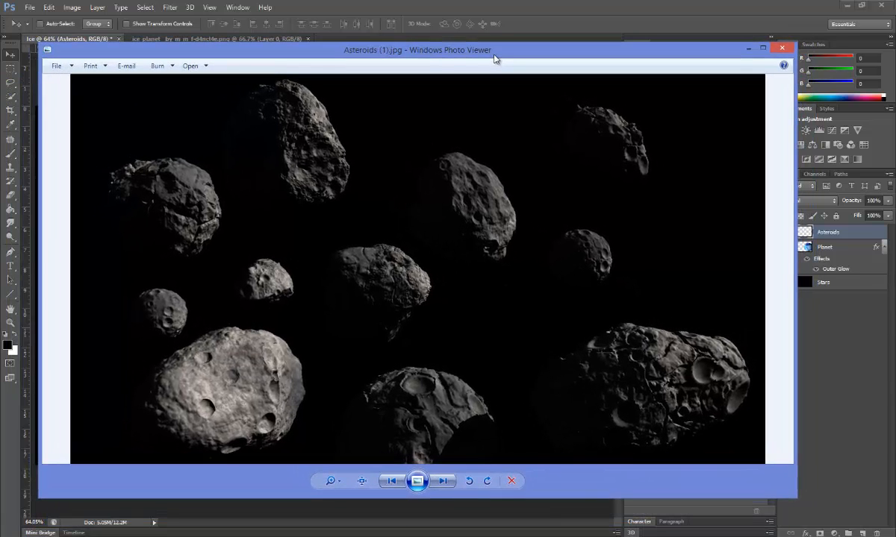
pyautogui.click(781, 50)
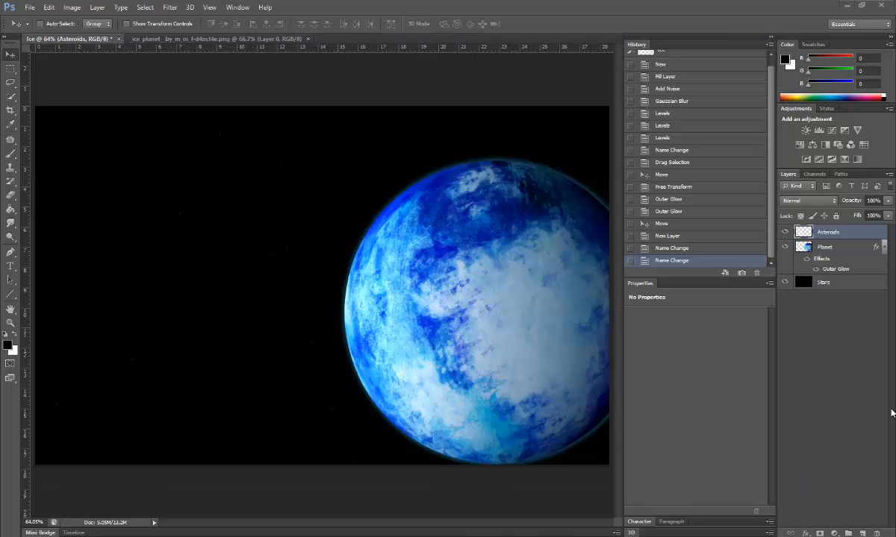
# Step: Open Asteroids (1).jpg in Photoshop and start Quick-selecting the large lower-left asteroid
pyautogui.moveTo(892, 411); pyautogui.dragTo(333, 40)
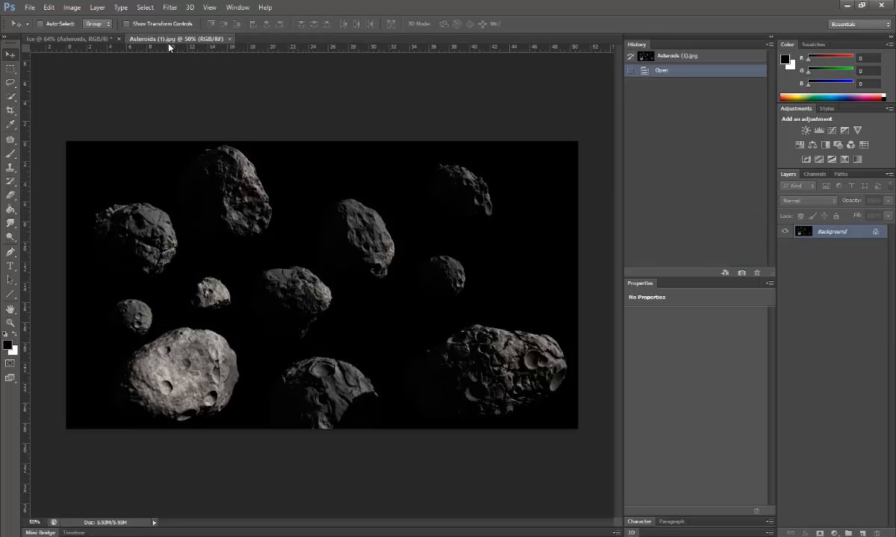
pyautogui.click(10, 96)
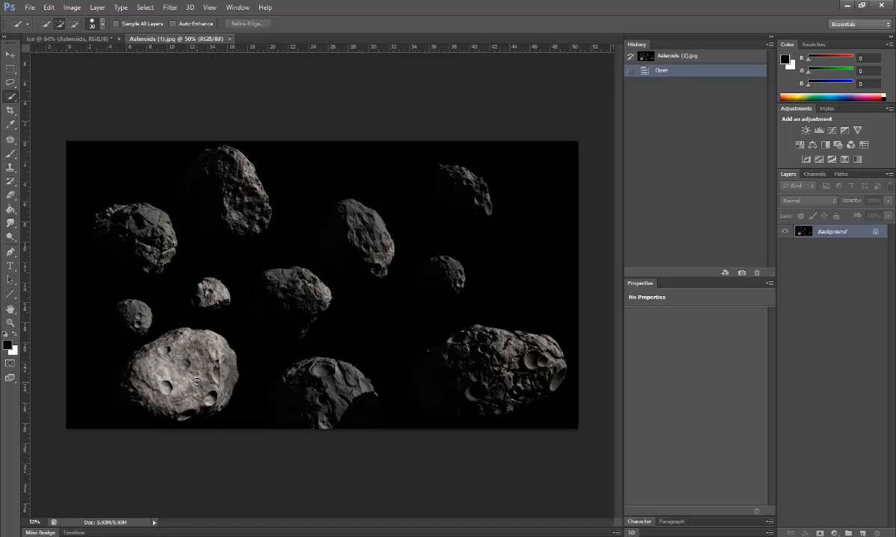
pyautogui.moveTo(210, 407)
pyautogui.mouseDown()
pyautogui.moveTo(201, 338)
pyautogui.moveTo(132, 377)
pyautogui.moveTo(152, 400)
pyautogui.moveTo(130, 401)
pyautogui.moveTo(112, 337)
pyautogui.mouseUp()
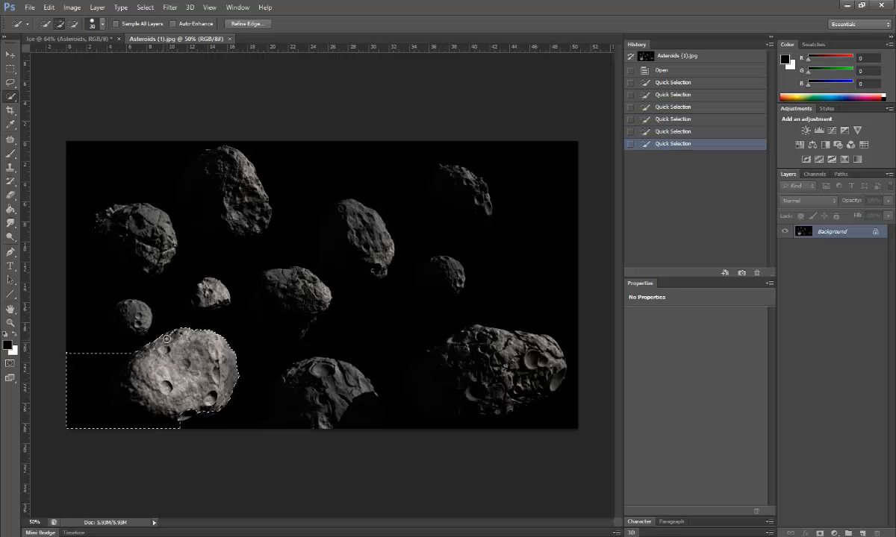
# Step: Refine the asteroid selection, then drag it with the Move tool onto the Ice tab
pyautogui.click(161, 345)
pyautogui.click(229, 379)
pyautogui.moveTo(208, 408); pyautogui.dragTo(186, 409)
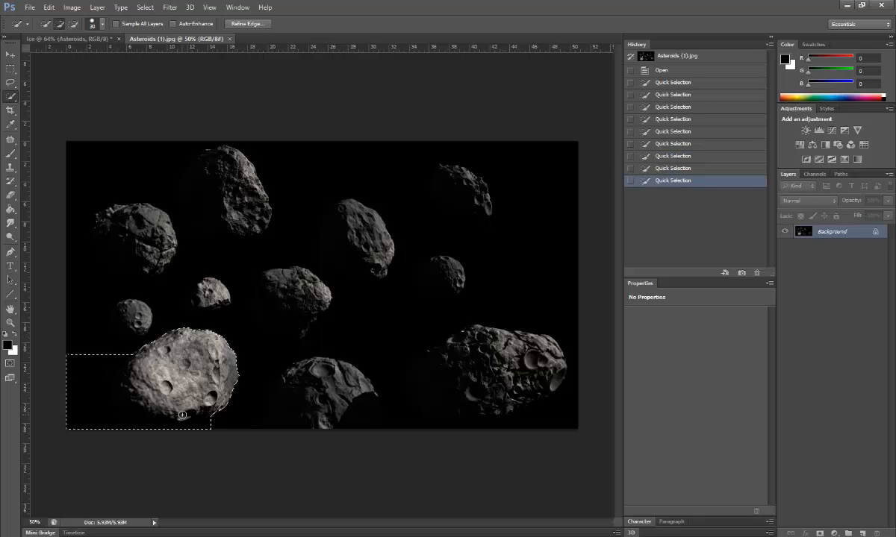
pyautogui.click(214, 396)
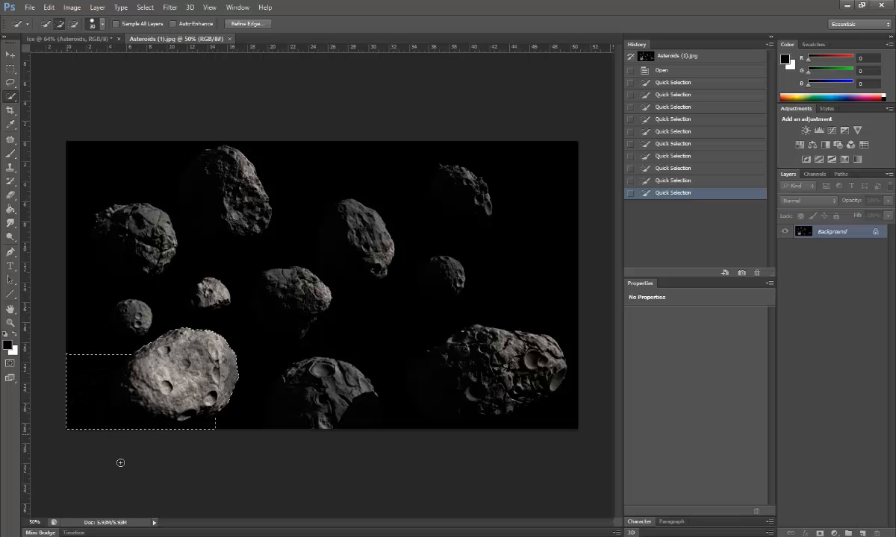
pyautogui.click(10, 54)
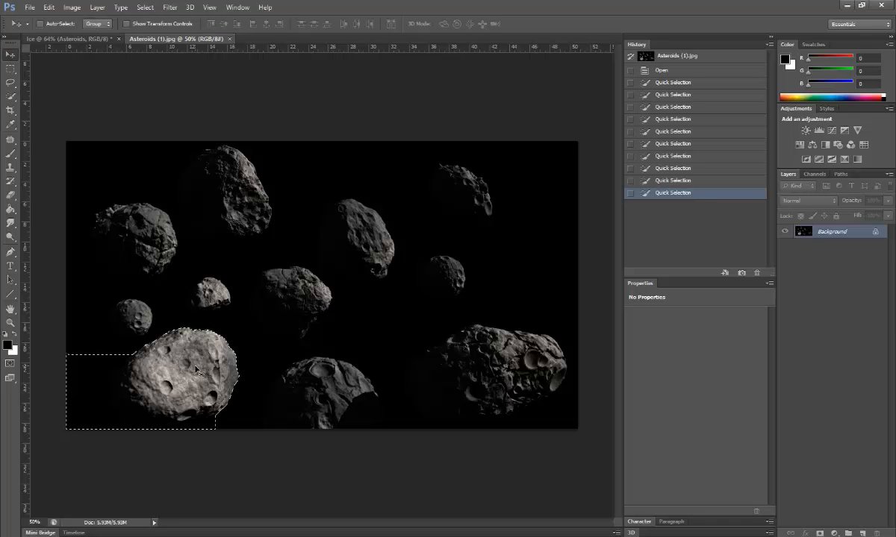
pyautogui.moveTo(179, 372); pyautogui.dragTo(99, 39)
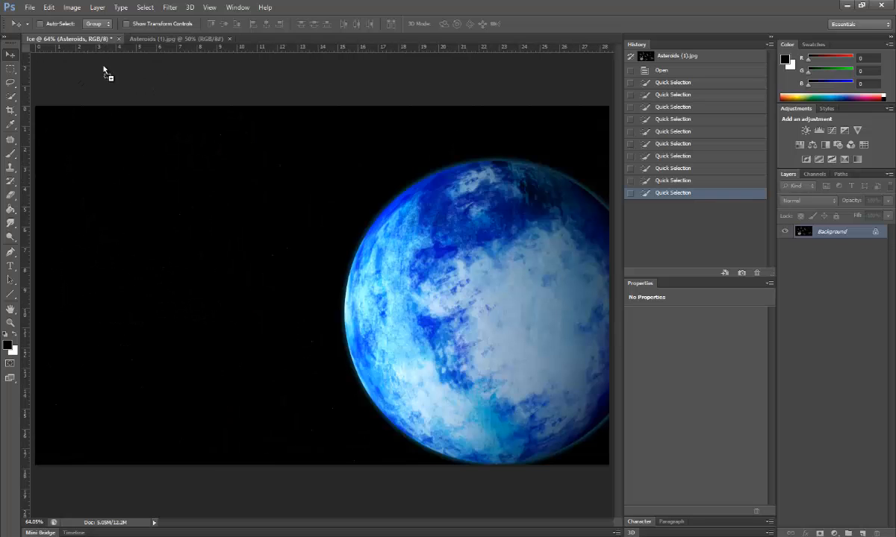
# Step: Drop the asteroid into the Ice document over the planet and lasso around it
pyautogui.moveTo(104, 73); pyautogui.dragTo(299, 311)
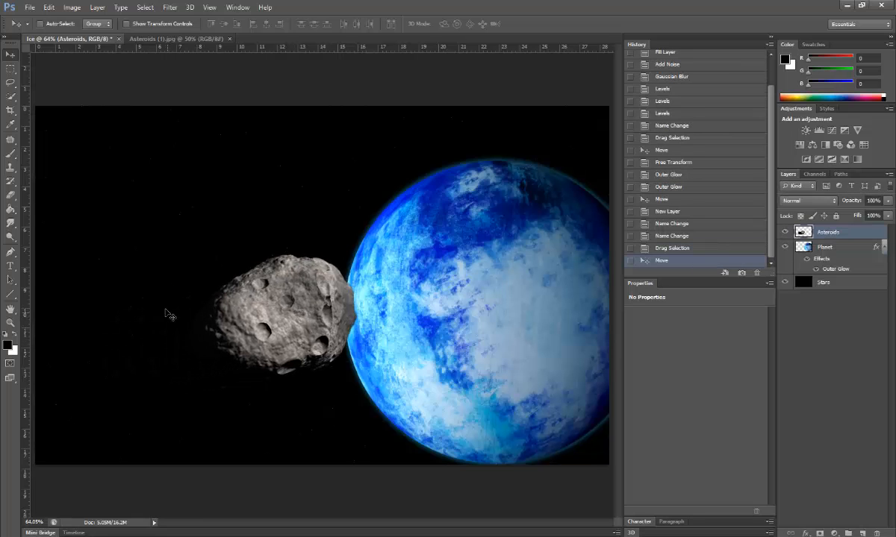
pyautogui.moveTo(245, 337); pyautogui.dragTo(484, 299)
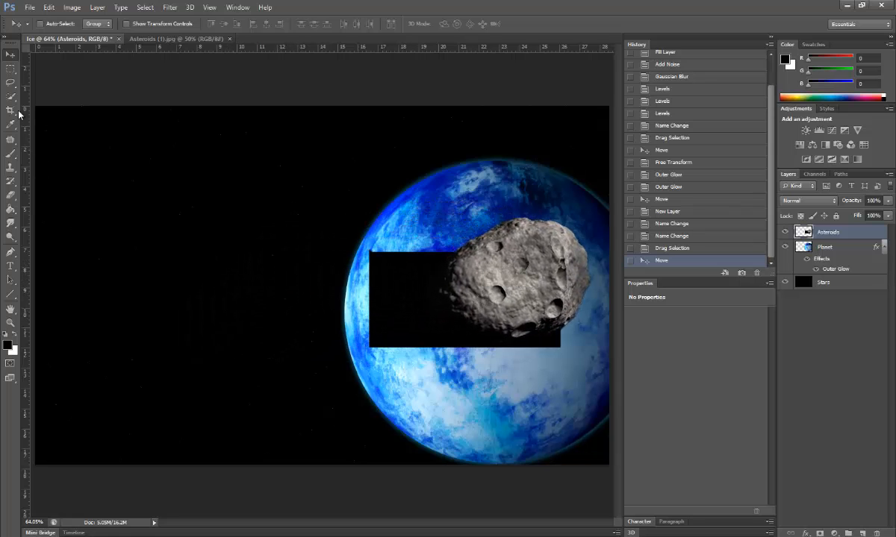
pyautogui.click(11, 87)
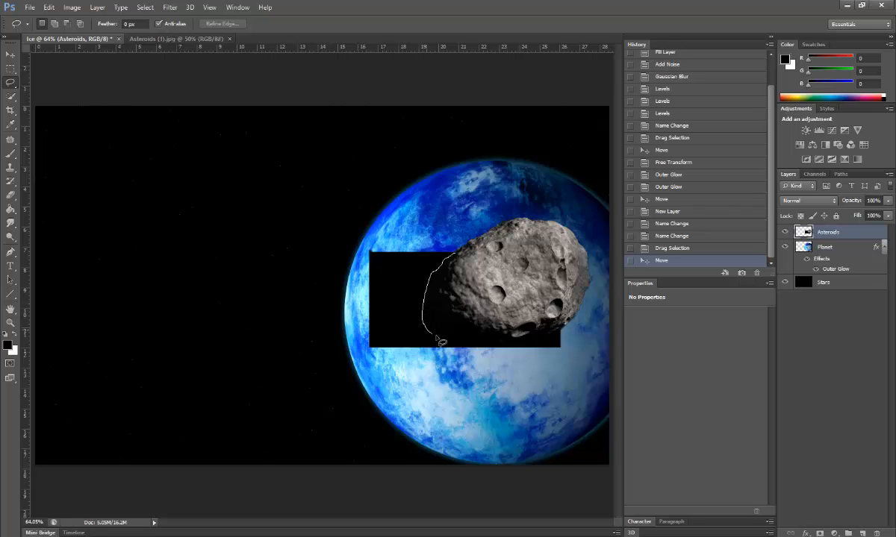
pyautogui.moveTo(510, 348); pyautogui.dragTo(538, 343)
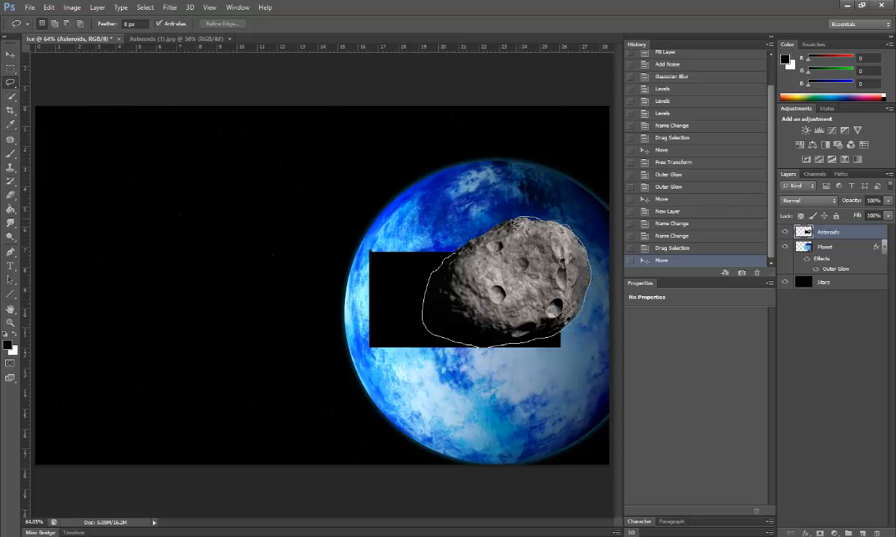
pyautogui.moveTo(461, 254); pyautogui.dragTo(457, 251)
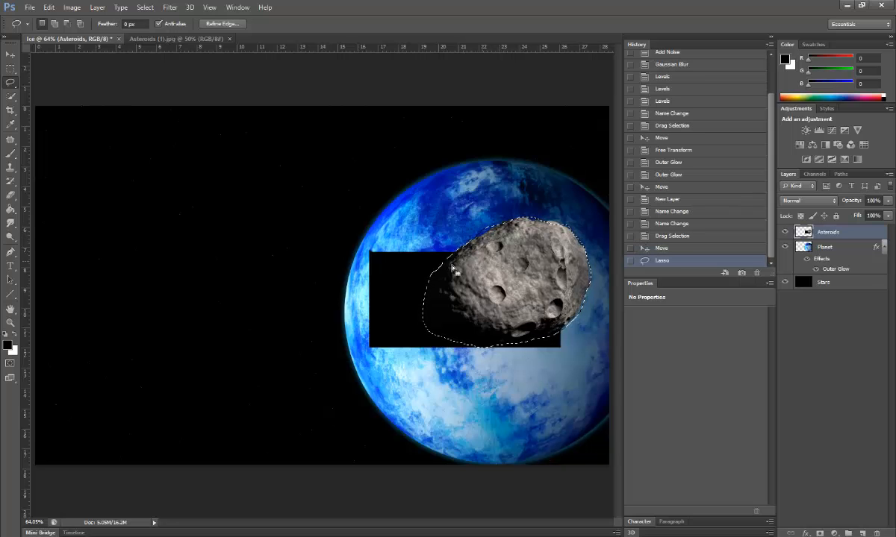
# Step: Move the lassoed asteroid to the canvas's lower-left corner and deselect
pyautogui.press('v')
pyautogui.moveTo(452, 298)
pyautogui.mouseDown()
pyautogui.moveTo(432, 336)
pyautogui.moveTo(321, 370)
pyautogui.moveTo(185, 385)
pyautogui.moveTo(168, 325)
pyautogui.moveTo(342, 241)
pyautogui.moveTo(247, 215)
pyautogui.moveTo(192, 362)
pyautogui.moveTo(199, 348)
pyautogui.mouseUp()
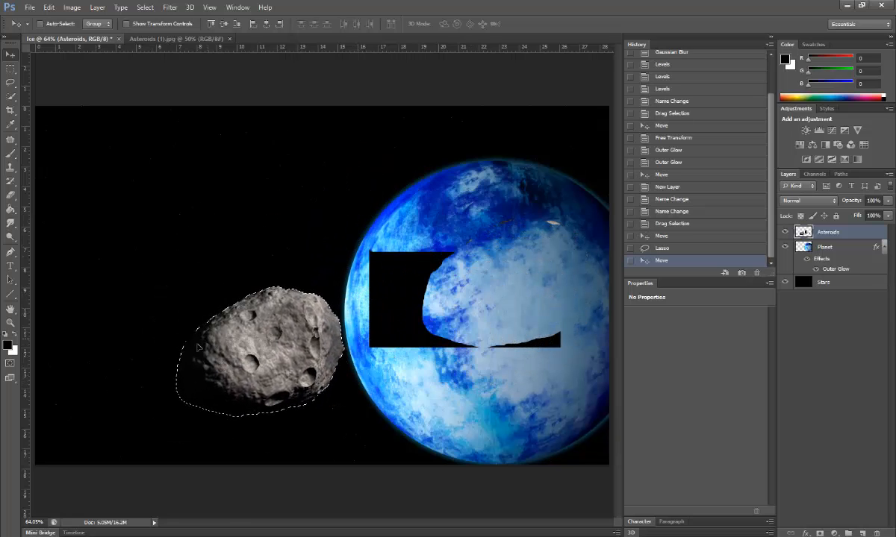
pyautogui.moveTo(269, 368)
pyautogui.mouseDown()
pyautogui.moveTo(177, 373)
pyautogui.moveTo(121, 393)
pyautogui.moveTo(117, 414)
pyautogui.mouseUp()
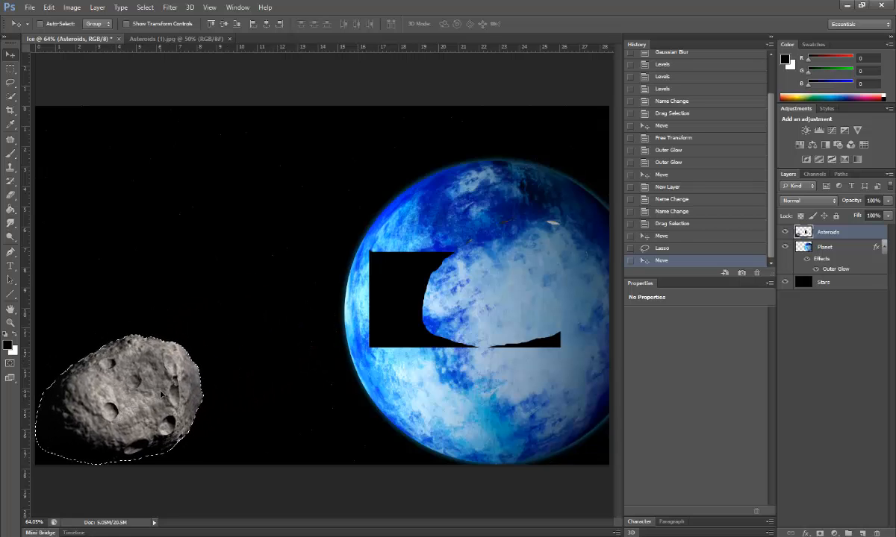
pyautogui.click(145, 9)
pyautogui.click(175, 31)
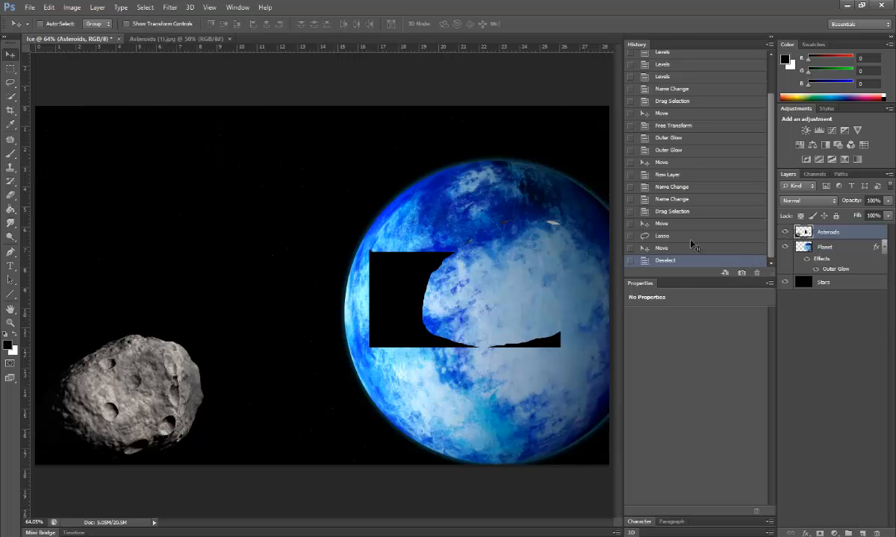
# Step: Erase the leftover black patch over the planet with the Eraser
pyautogui.click(11, 195)
pyautogui.moveTo(474, 280)
pyautogui.mouseDown()
pyautogui.moveTo(408, 303)
pyautogui.moveTo(392, 323)
pyautogui.mouseUp()
pyautogui.moveTo(366, 242)
pyautogui.mouseDown()
pyautogui.moveTo(387, 349)
pyautogui.moveTo(377, 257)
pyautogui.moveTo(373, 321)
pyautogui.moveTo(377, 258)
pyautogui.moveTo(405, 310)
pyautogui.moveTo(396, 324)
pyautogui.moveTo(392, 284)
pyautogui.moveTo(466, 254)
pyautogui.mouseUp()
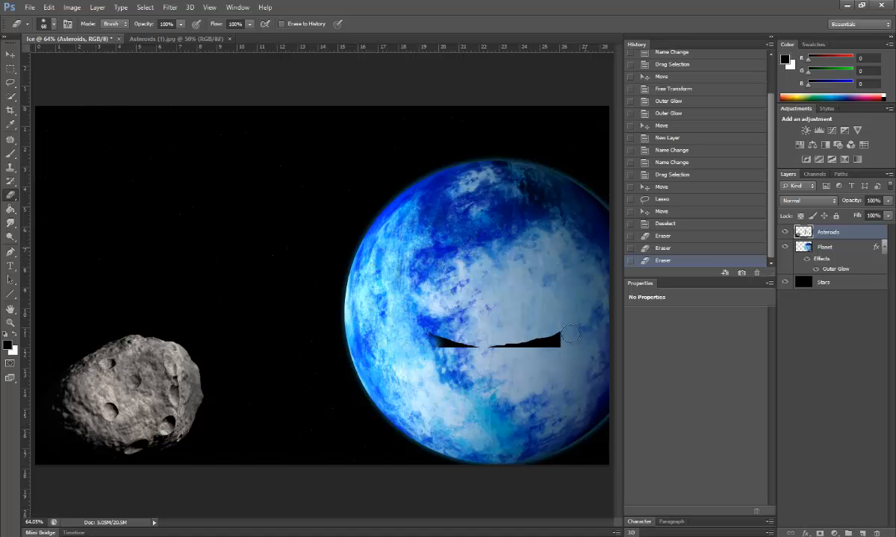
pyautogui.moveTo(569, 334)
pyautogui.mouseDown()
pyautogui.moveTo(414, 340)
pyautogui.moveTo(546, 342)
pyautogui.moveTo(390, 311)
pyautogui.moveTo(490, 342)
pyautogui.moveTo(375, 263)
pyautogui.moveTo(527, 342)
pyautogui.mouseUp()
# Step: Set the eraser brush hardness to 100% and wipe the remaining black remnants
pyautogui.click(48, 24)
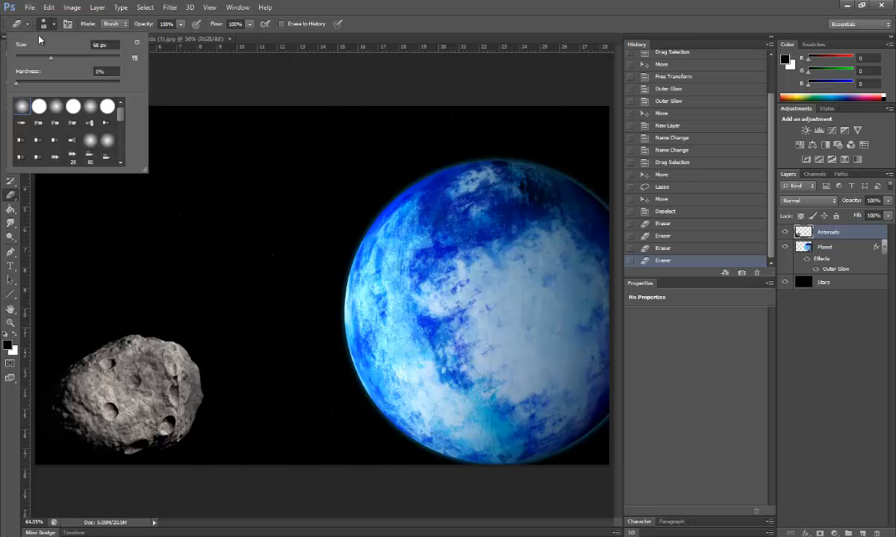
pyautogui.click(67, 72)
pyautogui.write('100')
pyautogui.press('Return')
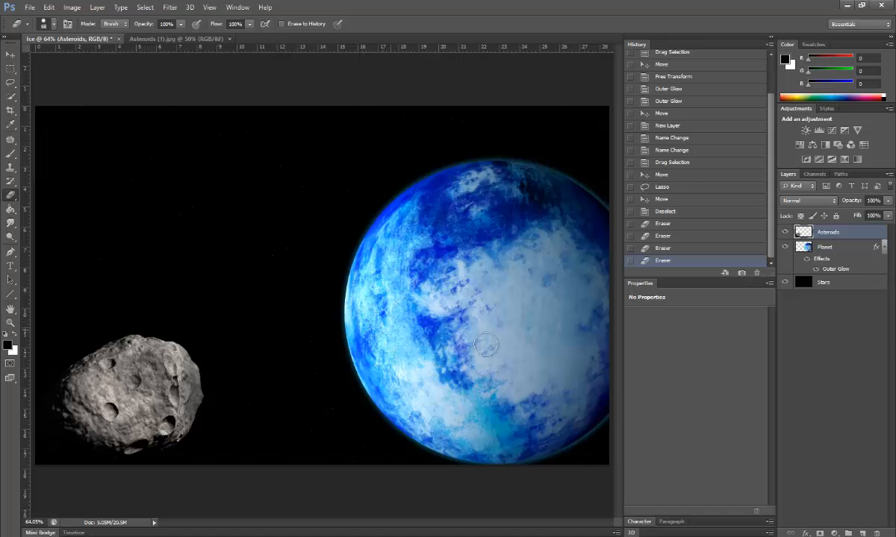
pyautogui.moveTo(489, 238); pyautogui.dragTo(418, 246)
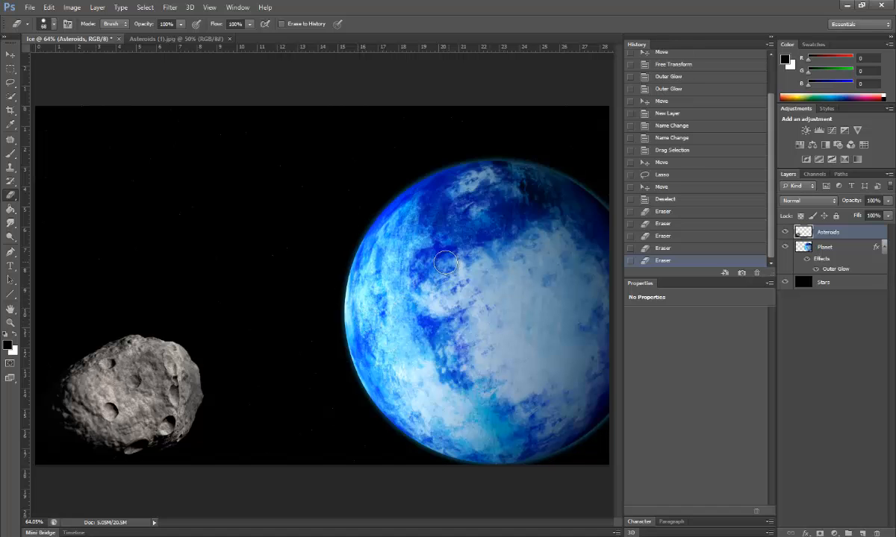
pyautogui.click(42, 28)
pyautogui.click(106, 71)
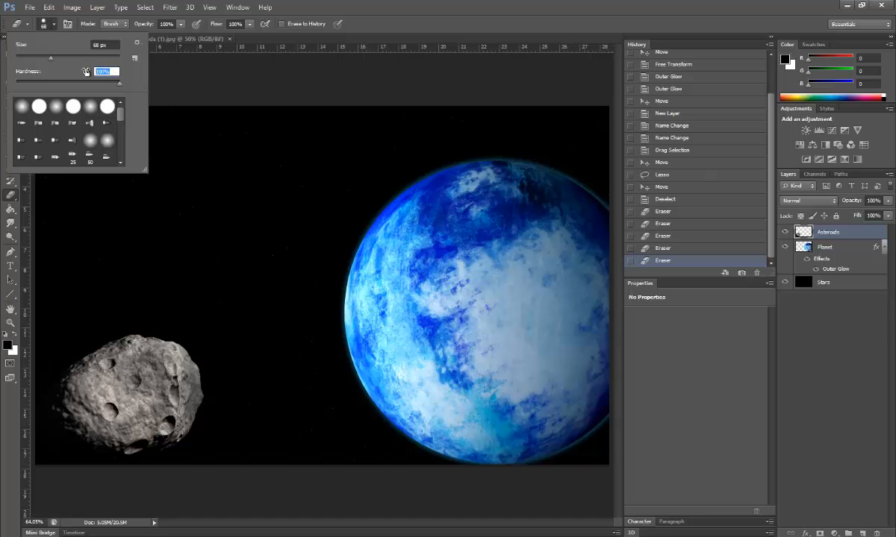
pyautogui.press('Return')
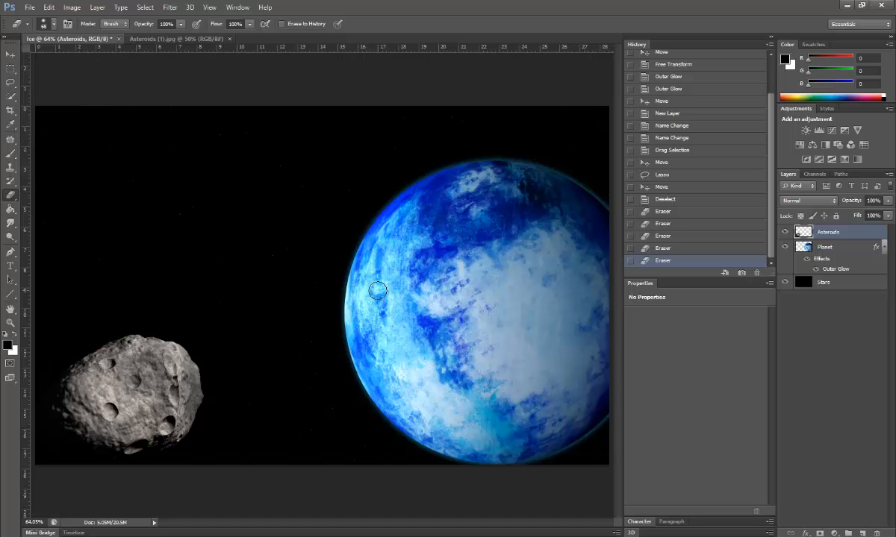
# Step: Free Transform the Asteroids layer down to about 59% and move it to the left edge
pyautogui.keyDown('ctrl'); pyautogui.click(803, 236); pyautogui.keyUp('ctrl')
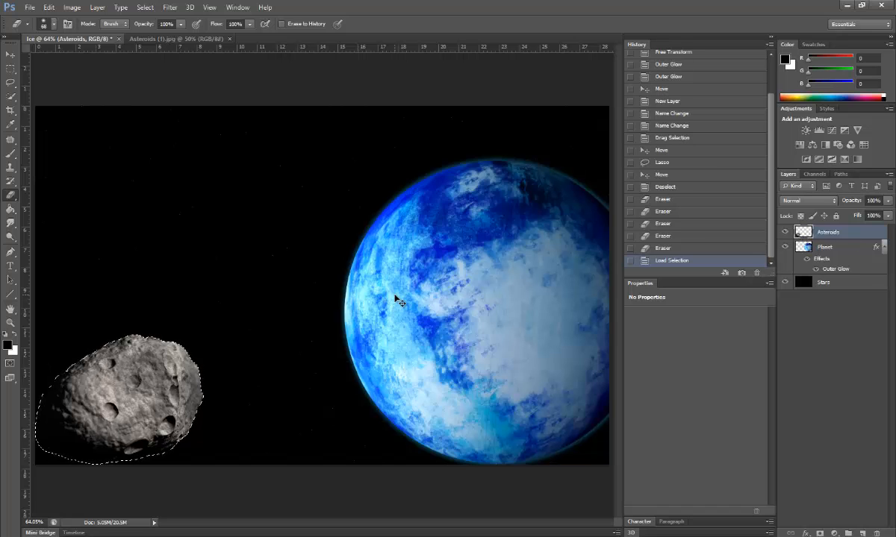
pyautogui.hotkey('ctrl', 't')
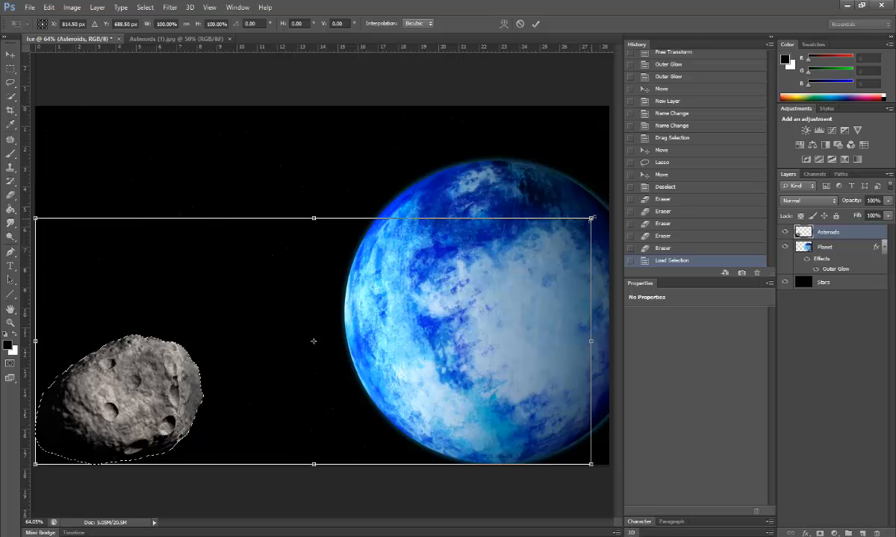
pyautogui.moveTo(591, 218); pyautogui.dragTo(520, 250)
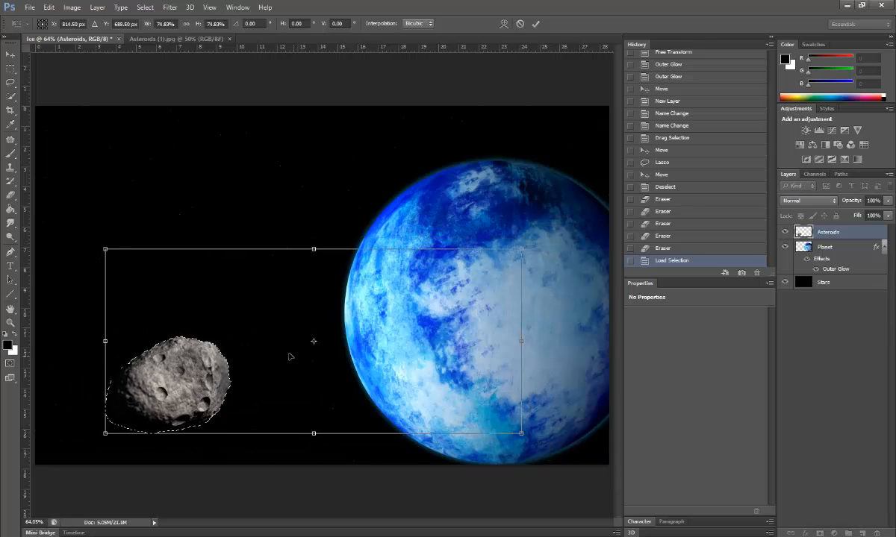
pyautogui.moveTo(314, 344); pyautogui.dragTo(174, 394)
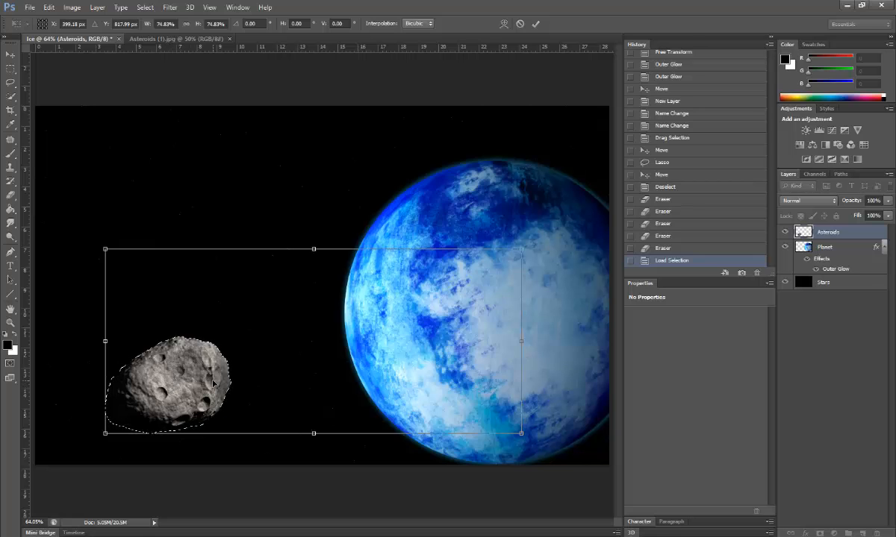
pyautogui.moveTo(521, 249); pyautogui.dragTo(450, 277)
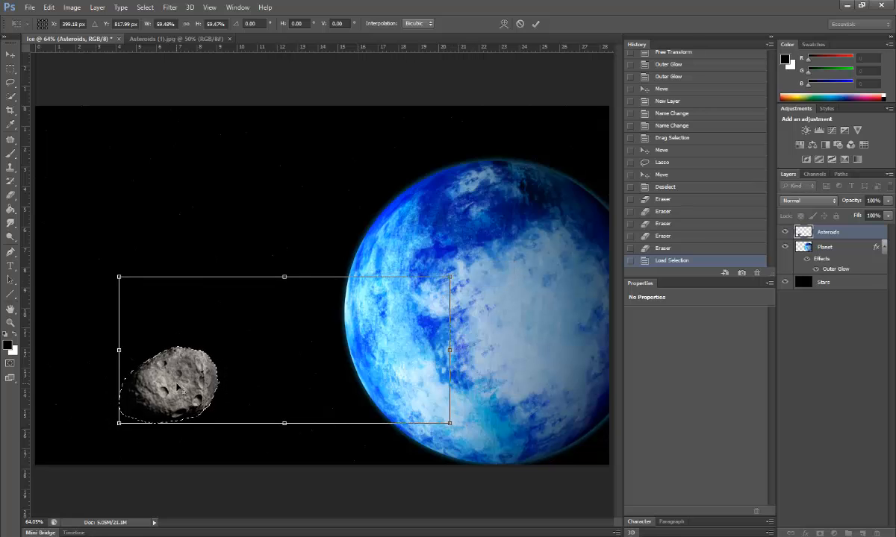
pyautogui.moveTo(177, 387); pyautogui.dragTo(106, 323)
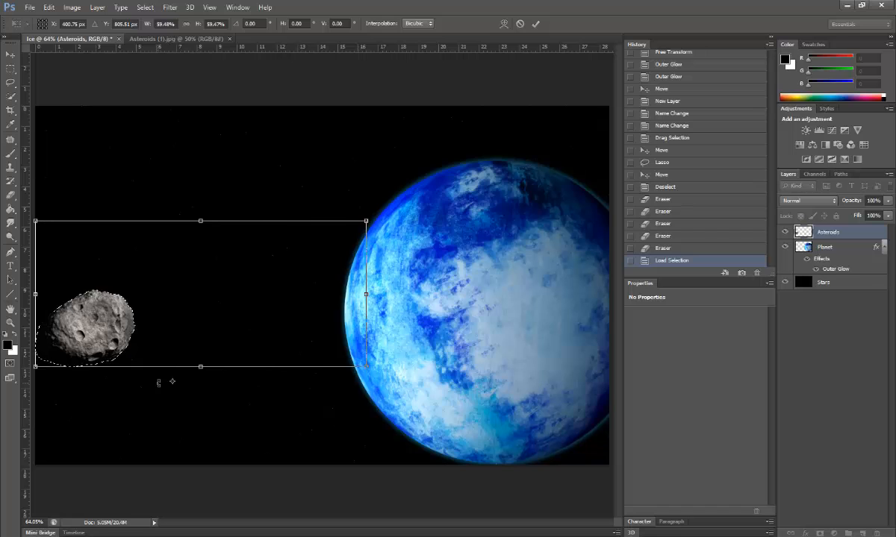
pyautogui.press('Return')
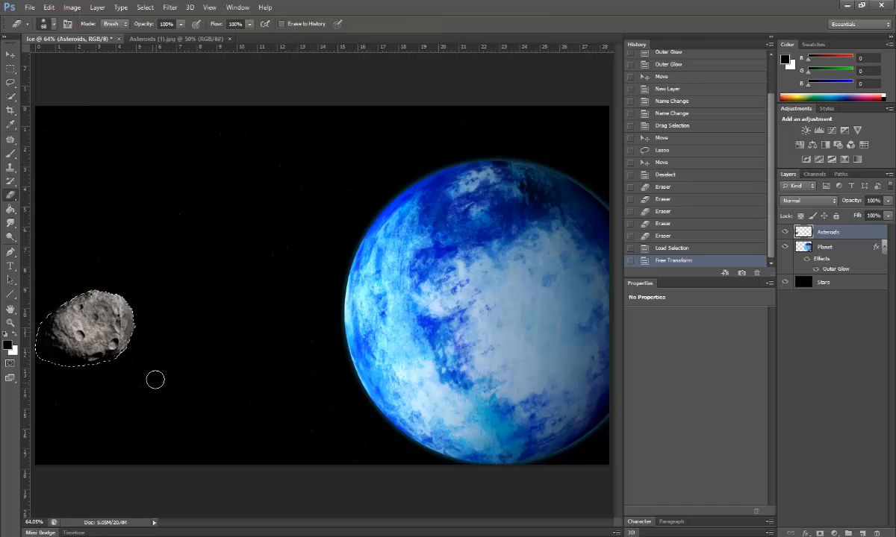
# Step: Deselect and rename the Asteroids layer to Asteroids1
pyautogui.click(145, 7)
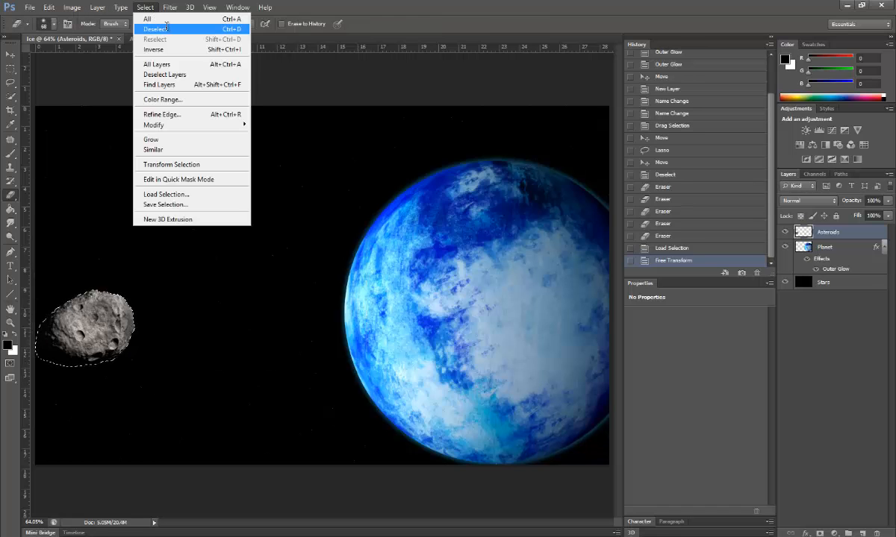
pyautogui.click(157, 28)
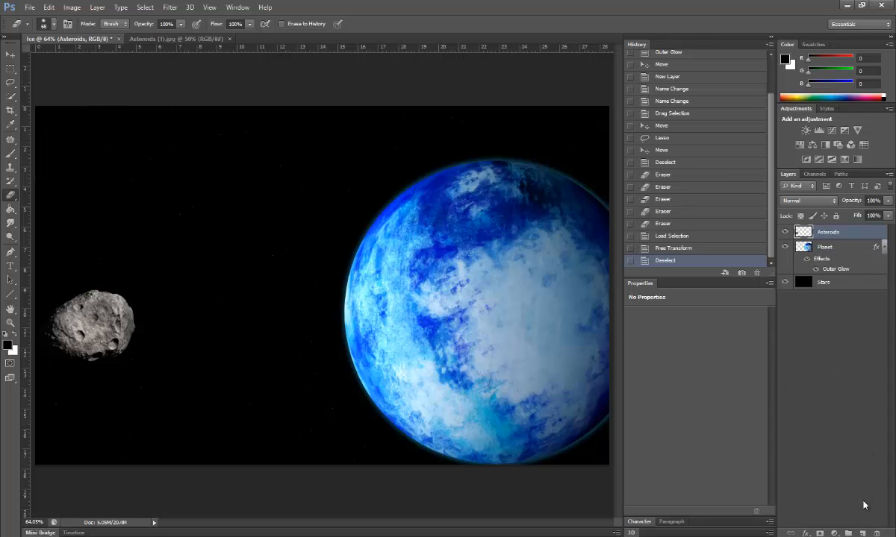
pyautogui.doubleClick(835, 232)
pyautogui.click(849, 234)
pyautogui.press('Return')
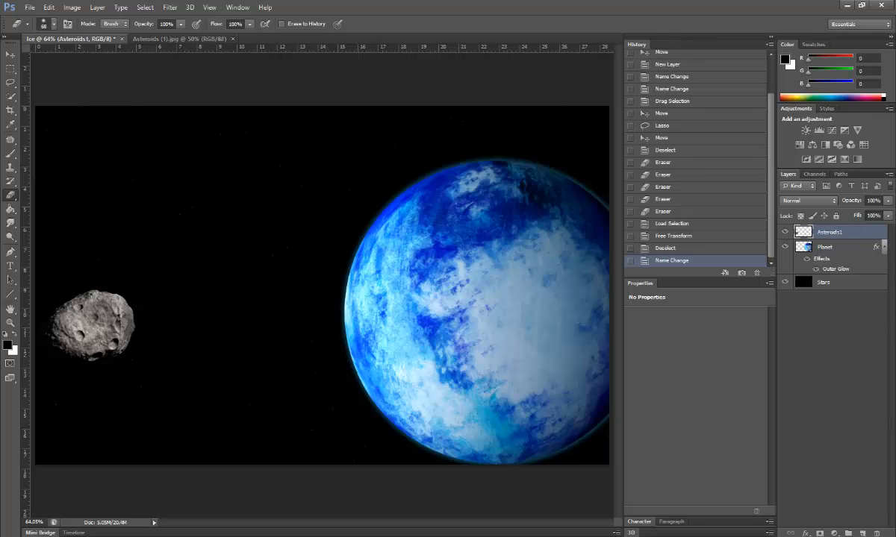
# Step: Add a new layer, then Quick-select the small central asteroid in Asteroids (1).jpg
pyautogui.click(862, 534)
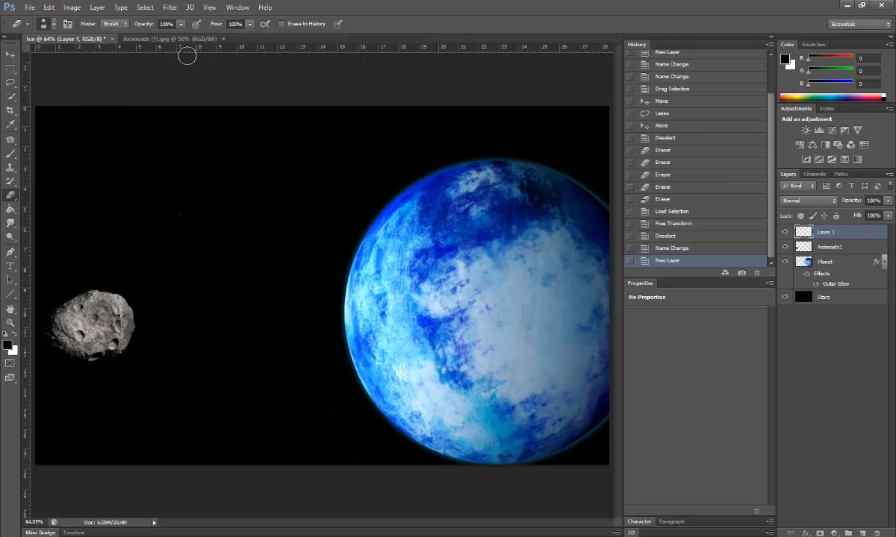
pyautogui.click(170, 38)
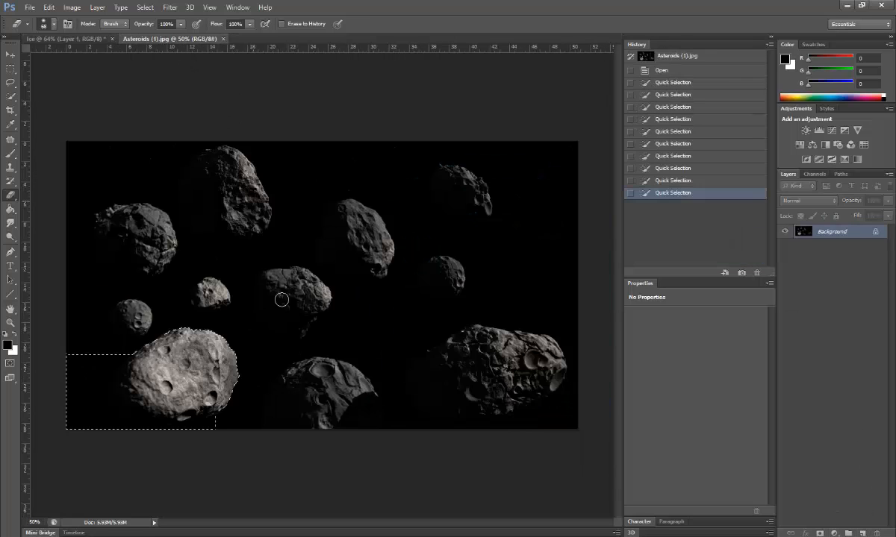
pyautogui.click(147, 8)
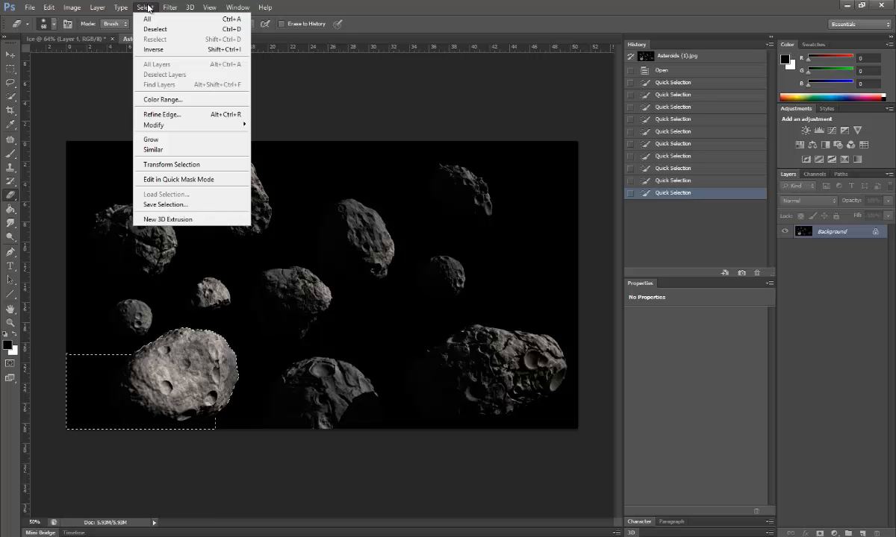
pyautogui.click(163, 32)
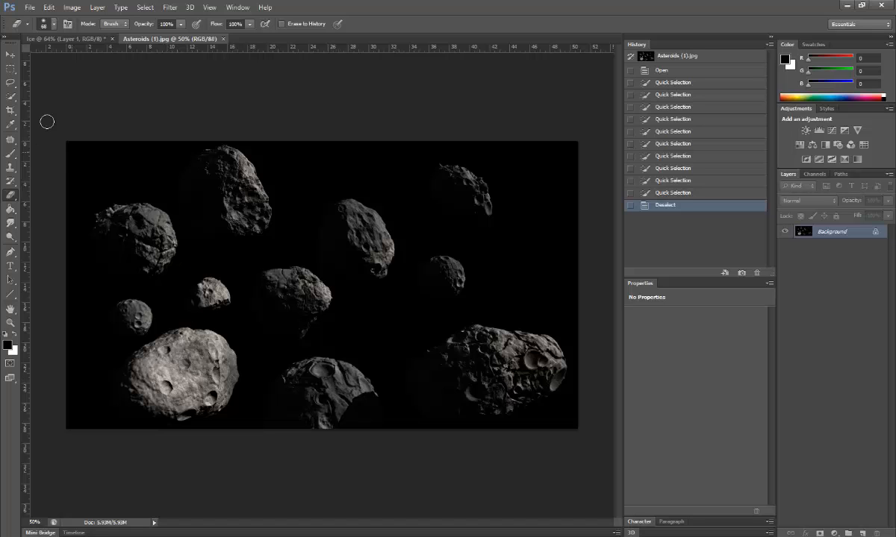
pyautogui.click(11, 96)
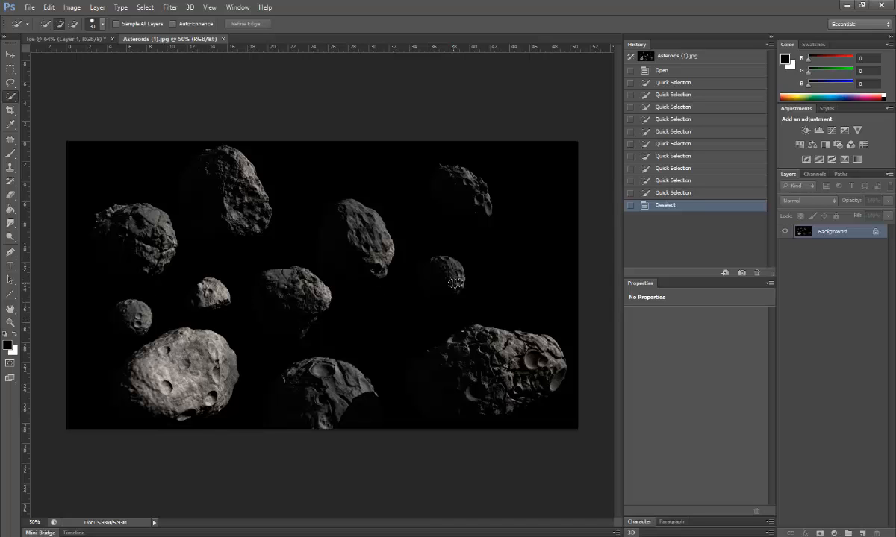
pyautogui.moveTo(428, 277)
pyautogui.mouseDown()
pyautogui.moveTo(443, 291)
pyautogui.moveTo(426, 287)
pyautogui.moveTo(435, 261)
pyautogui.moveTo(424, 286)
pyautogui.moveTo(440, 296)
pyautogui.moveTo(425, 258)
pyautogui.moveTo(314, 245)
pyautogui.moveTo(69, 42)
pyautogui.moveTo(76, 62)
pyautogui.moveTo(306, 308)
pyautogui.moveTo(341, 402)
pyautogui.mouseUp()
pyautogui.click(10, 54)
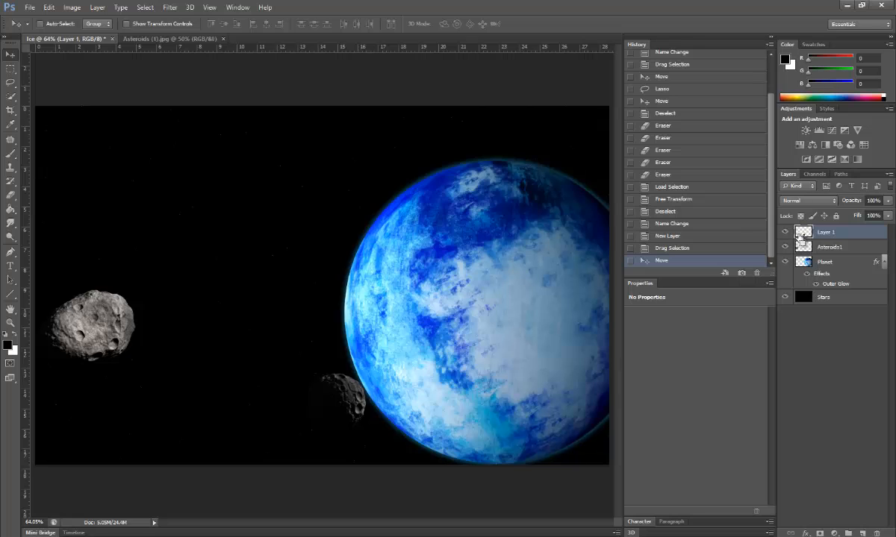
# Step: Load Layer 1's selection and Free Transform the small asteroid down to about 26%
pyautogui.keyDown('ctrl'); pyautogui.click(801, 234); pyautogui.keyUp('ctrl')
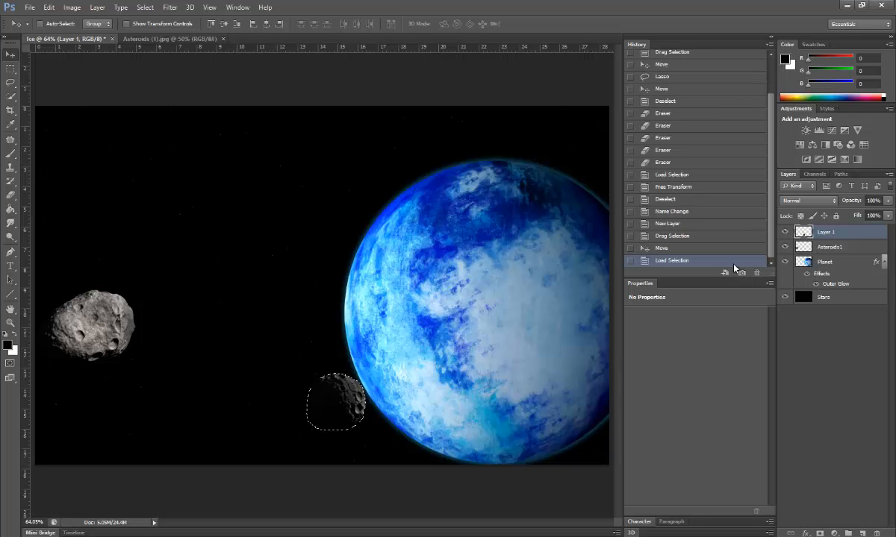
pyautogui.hotkey('ctrl', 't')
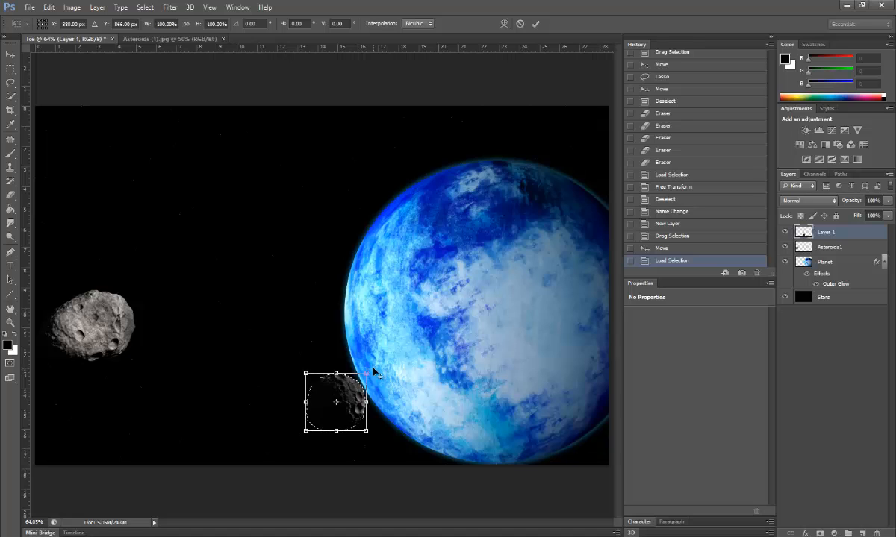
pyautogui.moveTo(367, 373); pyautogui.dragTo(296, 338)
pyautogui.moveTo(366, 407); pyautogui.dragTo(393, 400)
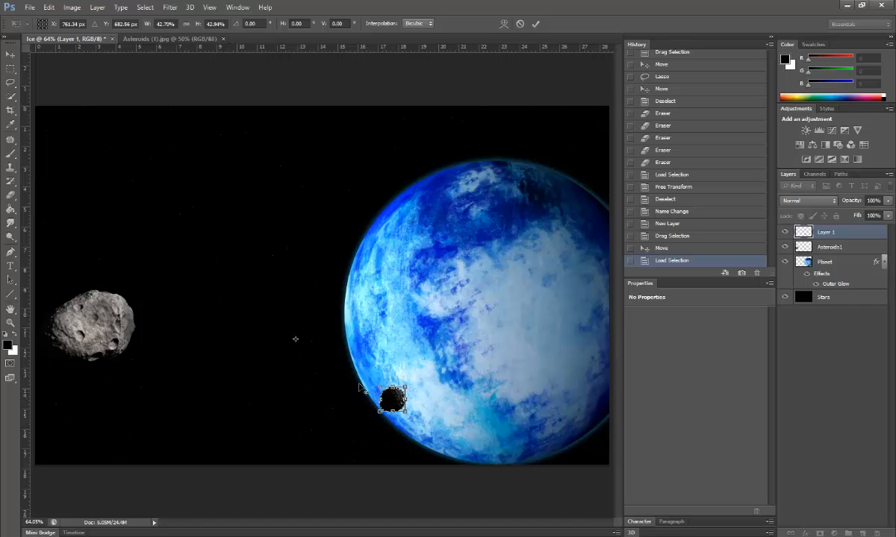
pyautogui.moveTo(294, 344); pyautogui.dragTo(309, 355)
pyautogui.moveTo(406, 386)
pyautogui.mouseDown()
pyautogui.moveTo(395, 391)
pyautogui.moveTo(401, 404)
pyautogui.mouseUp()
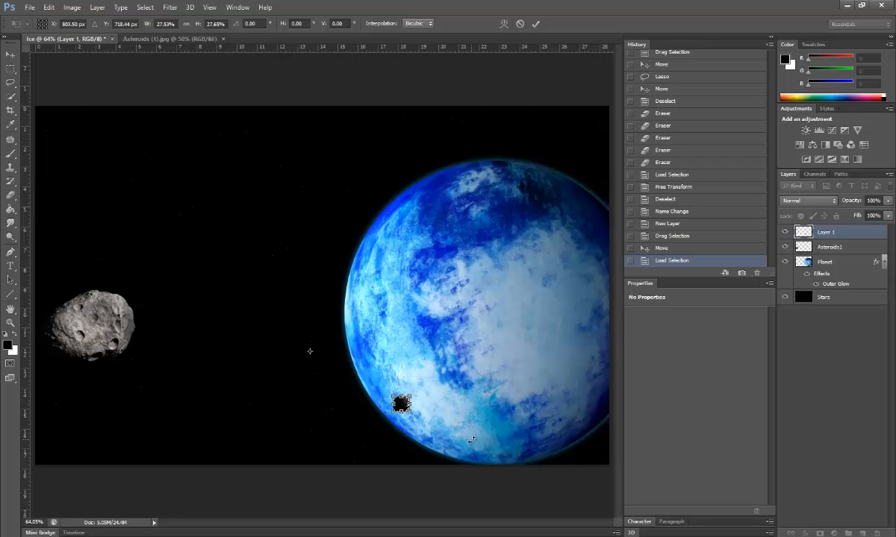
# Step: Nudge the asteroid up onto the planet's lower left, apply the transform, and deselect
pyautogui.press('Left')
pyautogui.press('Left')
pyautogui.press('Left')
pyautogui.press('Left')
pyautogui.press('Up')
pyautogui.press('Up')
pyautogui.press('Up')
pyautogui.hotkey('shift', 'Up')
pyautogui.hotkey('shift', 'Up')
pyautogui.hotkey('shift', 'Up')
pyautogui.hotkey('shift', 'Up')
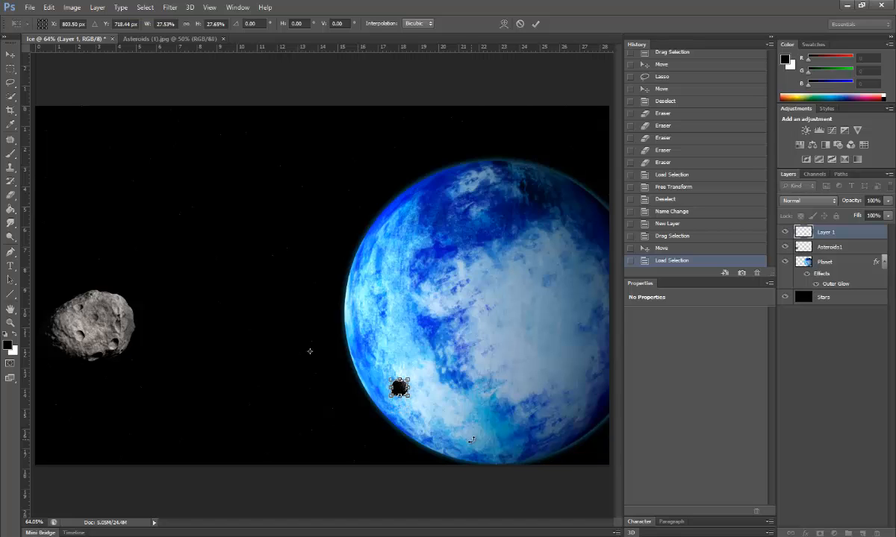
pyautogui.press('Return')
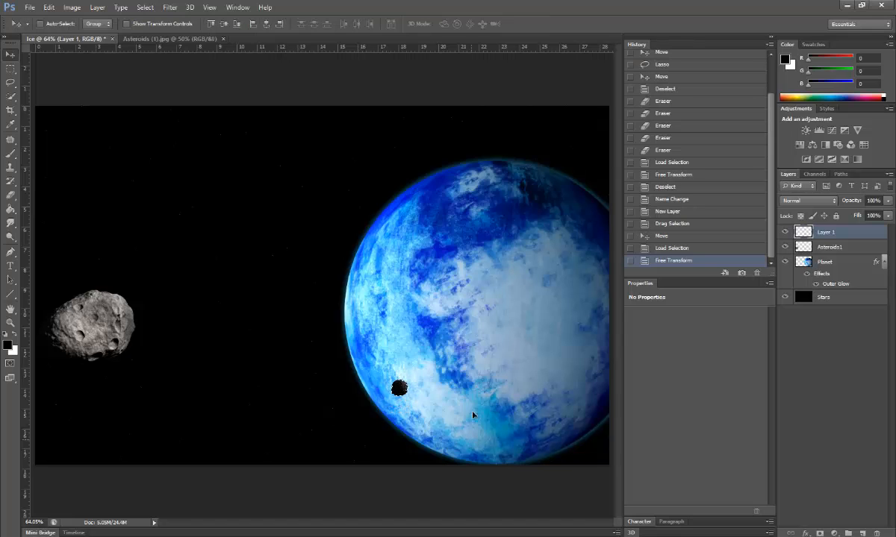
pyautogui.click(145, 7)
pyautogui.click(160, 33)
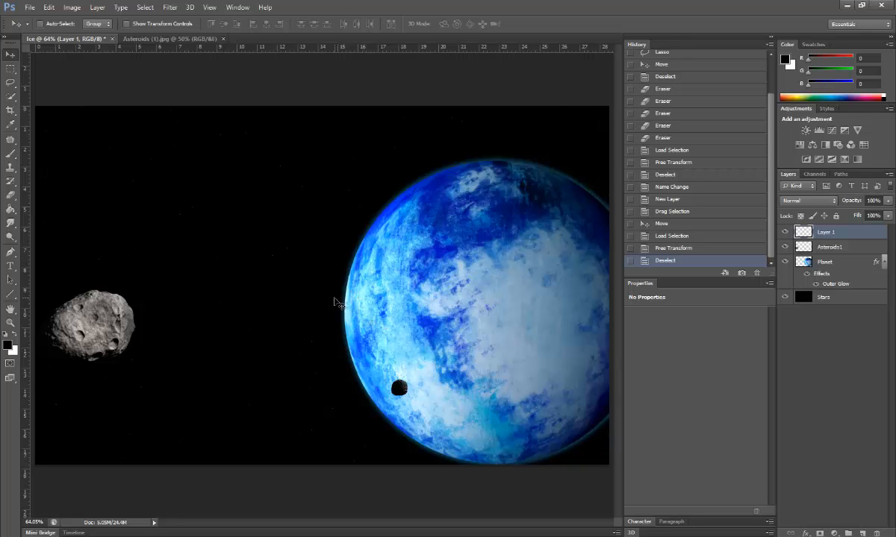
# Step: In the asteroids photo, clear the old selection and Quick-select the large lower-right asteroid
pyautogui.click(155, 40)
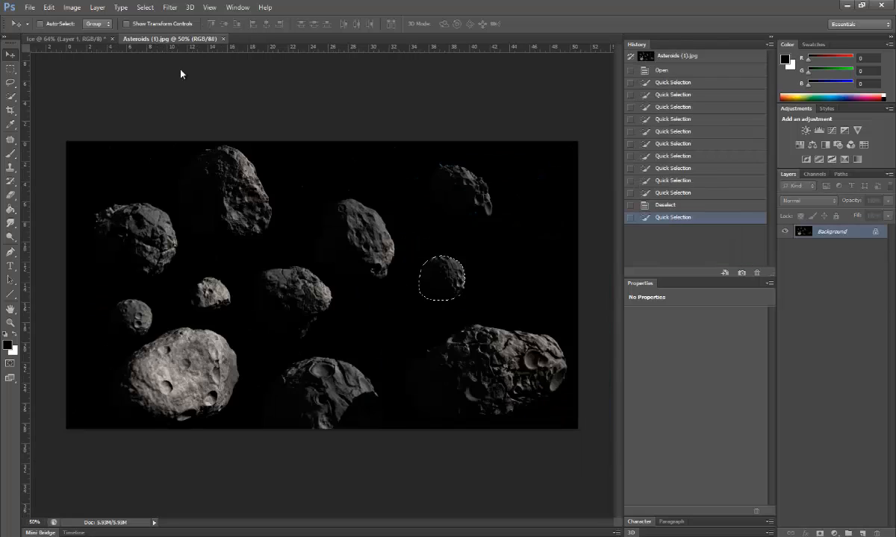
pyautogui.click(146, 6)
pyautogui.click(155, 30)
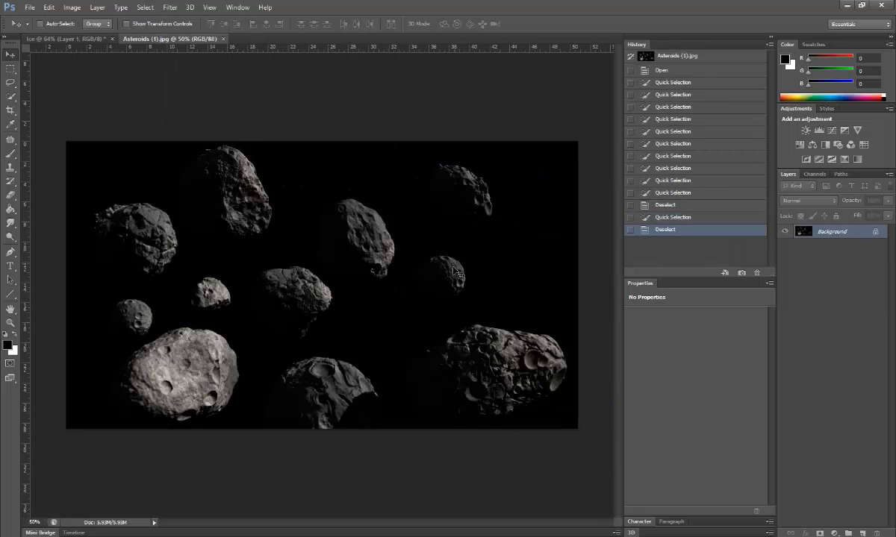
pyautogui.click(10, 98)
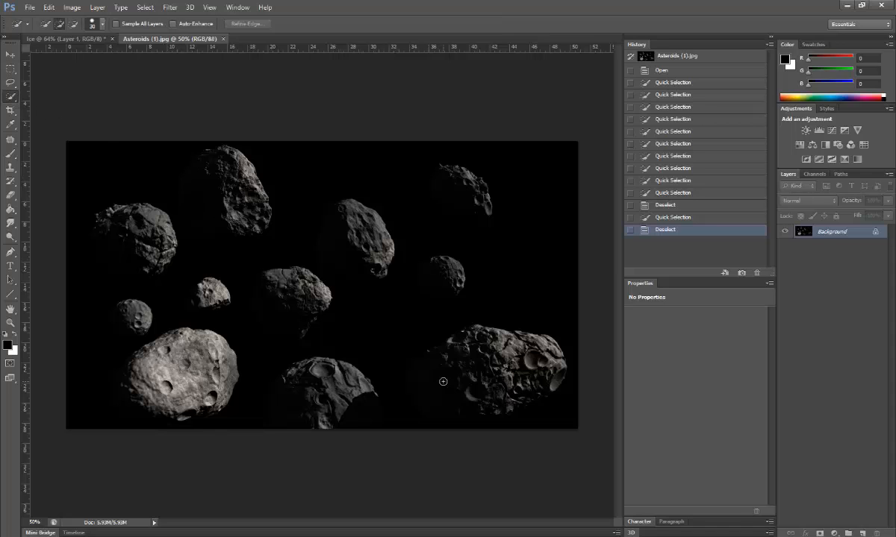
pyautogui.moveTo(520, 364)
pyautogui.mouseDown()
pyautogui.moveTo(495, 366)
pyautogui.moveTo(484, 409)
pyautogui.moveTo(403, 373)
pyautogui.moveTo(384, 350)
pyautogui.moveTo(414, 336)
pyautogui.moveTo(463, 342)
pyautogui.moveTo(450, 314)
pyautogui.moveTo(514, 330)
pyautogui.moveTo(459, 379)
pyautogui.moveTo(53, 43)
pyautogui.moveTo(233, 384)
pyautogui.moveTo(460, 280)
pyautogui.moveTo(436, 270)
pyautogui.mouseUp()
pyautogui.click(11, 54)
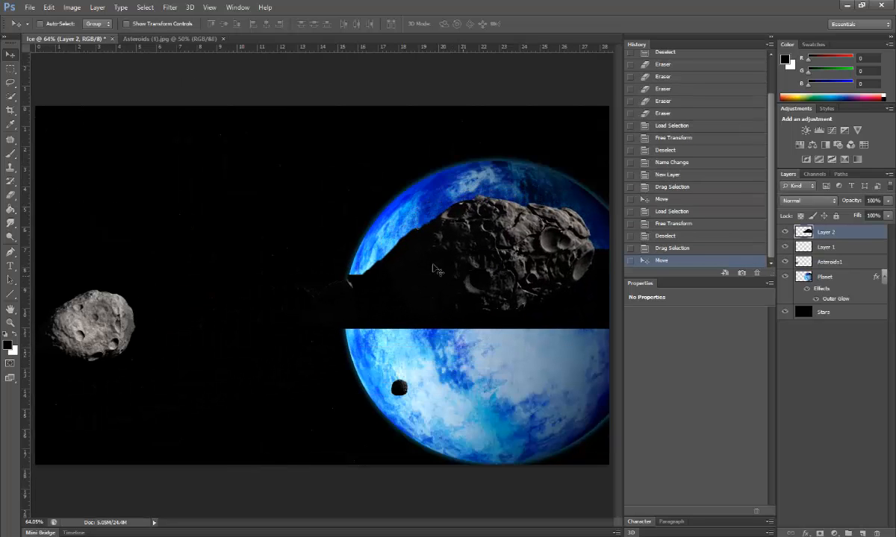
# Step: Lasso around the large asteroid pasted onto Layer 2 in the Ice document
pyautogui.click(11, 82)
pyautogui.moveTo(392, 252); pyautogui.dragTo(387, 262)
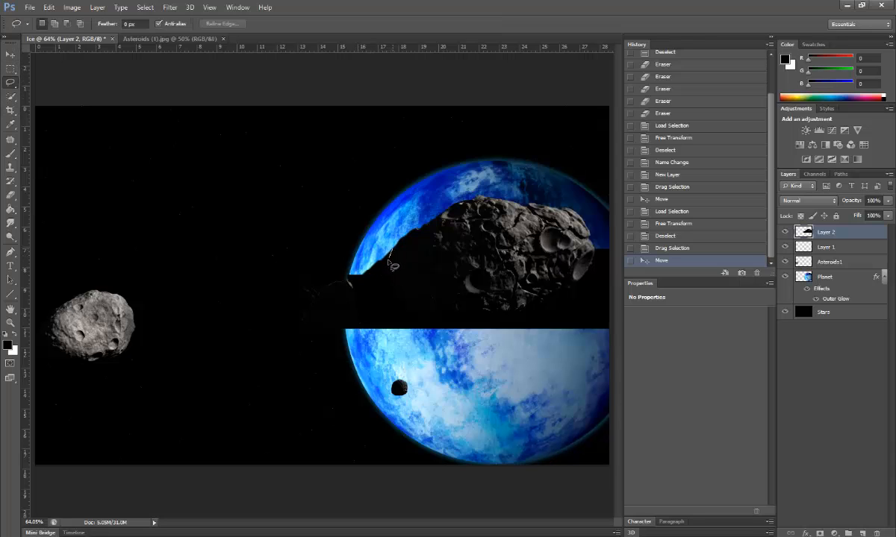
pyautogui.moveTo(411, 318)
pyautogui.mouseDown()
pyautogui.moveTo(515, 319)
pyautogui.moveTo(595, 271)
pyautogui.moveTo(600, 252)
pyautogui.mouseUp()
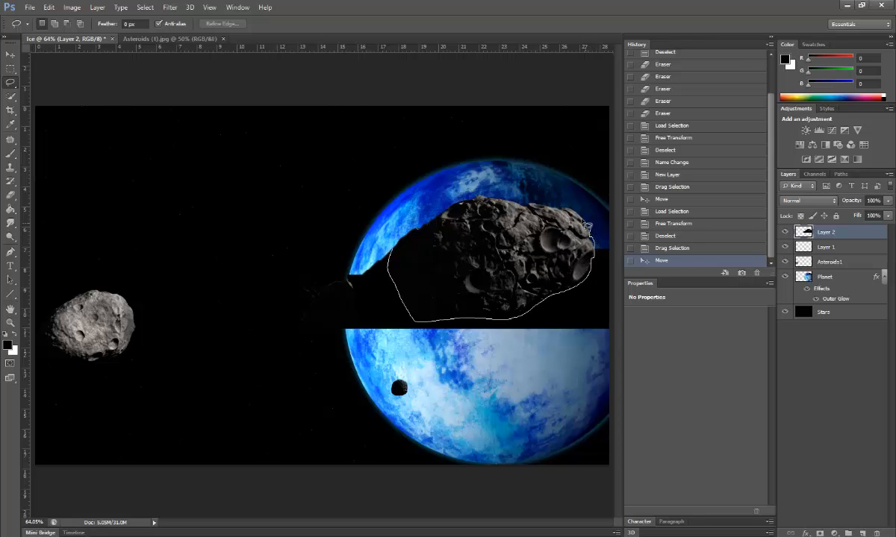
pyautogui.moveTo(535, 207)
pyautogui.mouseDown()
pyautogui.moveTo(477, 196)
pyautogui.moveTo(432, 226)
pyautogui.mouseUp()
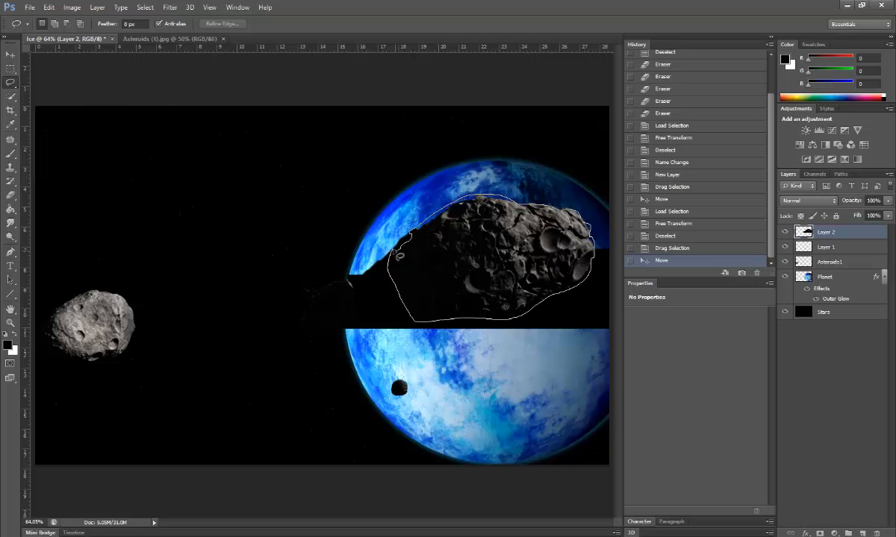
pyautogui.moveTo(399, 256); pyautogui.dragTo(400, 259)
# Step: Move the lassoed large asteroid to the lower left of the canvas
pyautogui.click(10, 54)
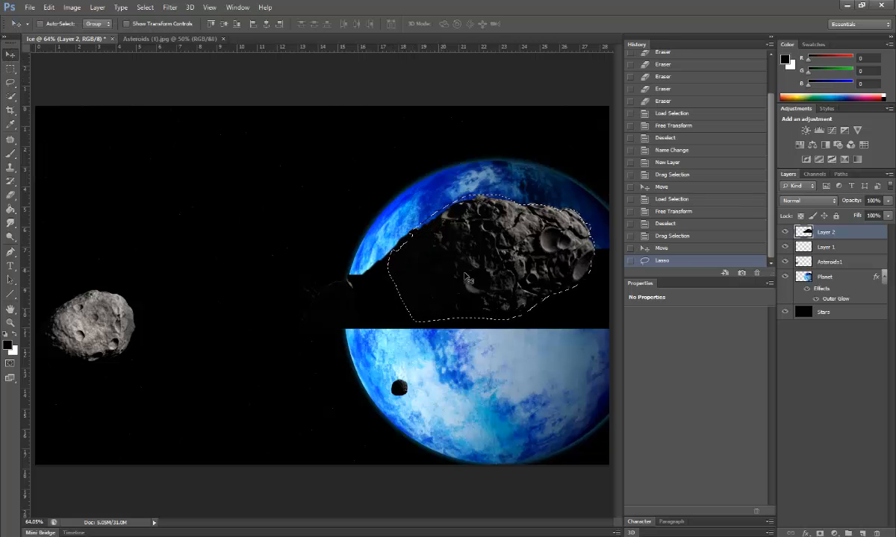
pyautogui.moveTo(465, 278)
pyautogui.mouseDown()
pyautogui.moveTo(425, 295)
pyautogui.moveTo(336, 395)
pyautogui.moveTo(197, 420)
pyautogui.mouseUp()
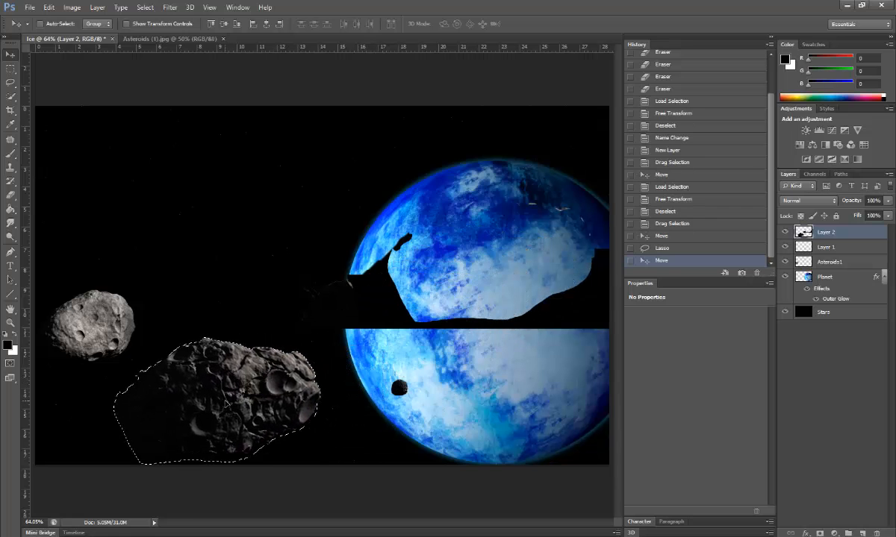
pyautogui.click(10, 82)
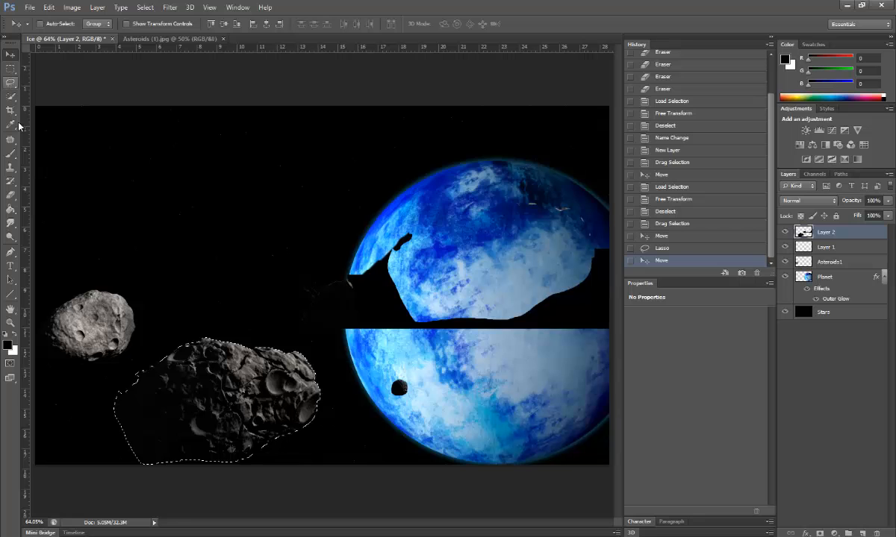
# Step: Deselect and erase the dark band left covering the planet
pyautogui.click(11, 195)
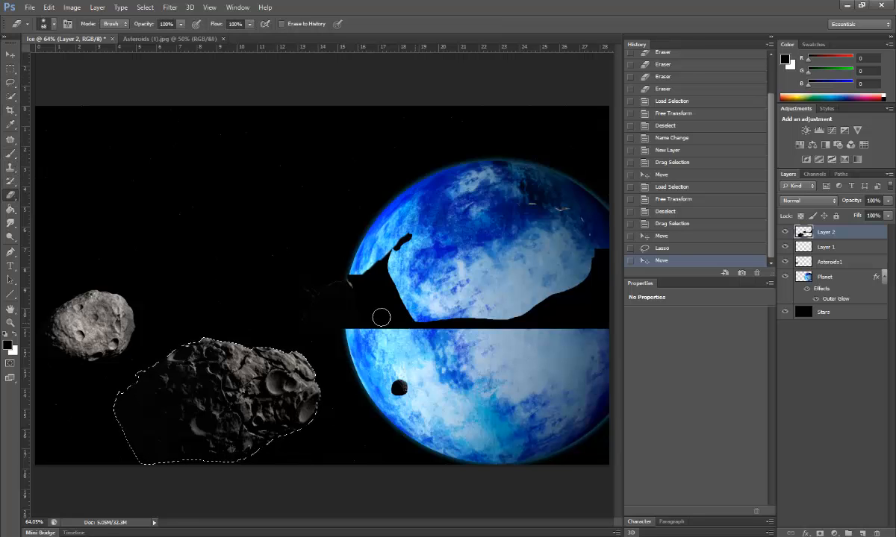
pyautogui.click(345, 313)
pyautogui.click(344, 312)
pyautogui.click(344, 312)
pyautogui.click(145, 8)
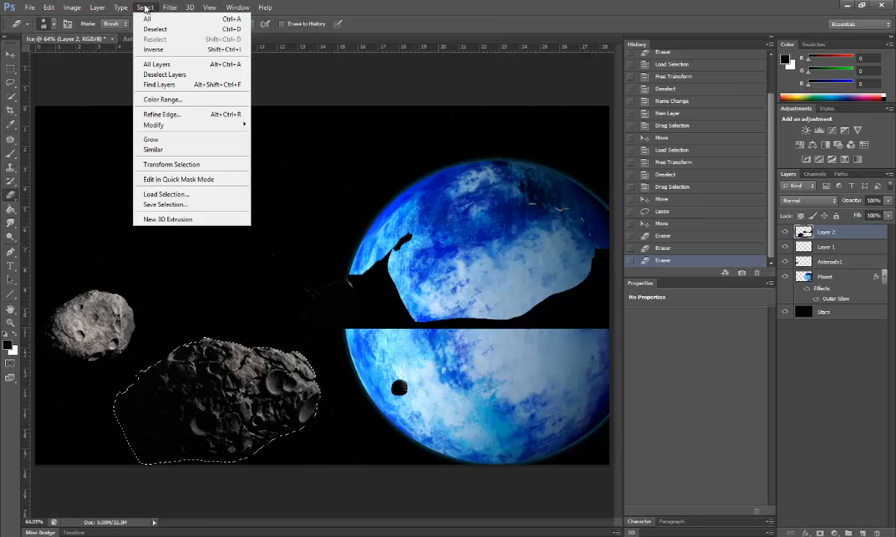
pyautogui.click(156, 29)
pyautogui.moveTo(362, 304)
pyautogui.mouseDown()
pyautogui.moveTo(398, 330)
pyautogui.moveTo(371, 253)
pyautogui.moveTo(402, 270)
pyautogui.moveTo(400, 307)
pyautogui.moveTo(428, 329)
pyautogui.moveTo(288, 319)
pyautogui.moveTo(332, 299)
pyautogui.moveTo(292, 293)
pyautogui.moveTo(371, 290)
pyautogui.moveTo(350, 291)
pyautogui.moveTo(358, 310)
pyautogui.moveTo(338, 311)
pyautogui.moveTo(329, 300)
pyautogui.moveTo(402, 291)
pyautogui.moveTo(407, 236)
pyautogui.moveTo(522, 202)
pyautogui.moveTo(570, 213)
pyautogui.moveTo(596, 237)
pyautogui.moveTo(605, 290)
pyautogui.moveTo(592, 341)
pyautogui.moveTo(449, 331)
pyautogui.moveTo(510, 331)
pyautogui.moveTo(426, 311)
pyautogui.moveTo(564, 334)
pyautogui.moveTo(601, 269)
pyautogui.moveTo(588, 267)
pyautogui.moveTo(517, 327)
pyautogui.moveTo(527, 294)
pyautogui.moveTo(577, 313)
pyautogui.moveTo(541, 343)
pyautogui.moveTo(535, 291)
pyautogui.moveTo(549, 323)
pyautogui.moveTo(561, 321)
pyautogui.moveTo(541, 329)
pyautogui.moveTo(580, 336)
pyautogui.moveTo(602, 324)
pyautogui.moveTo(595, 268)
pyautogui.moveTo(588, 282)
pyautogui.moveTo(605, 333)
pyautogui.moveTo(315, 302)
pyautogui.moveTo(424, 279)
pyautogui.mouseUp()
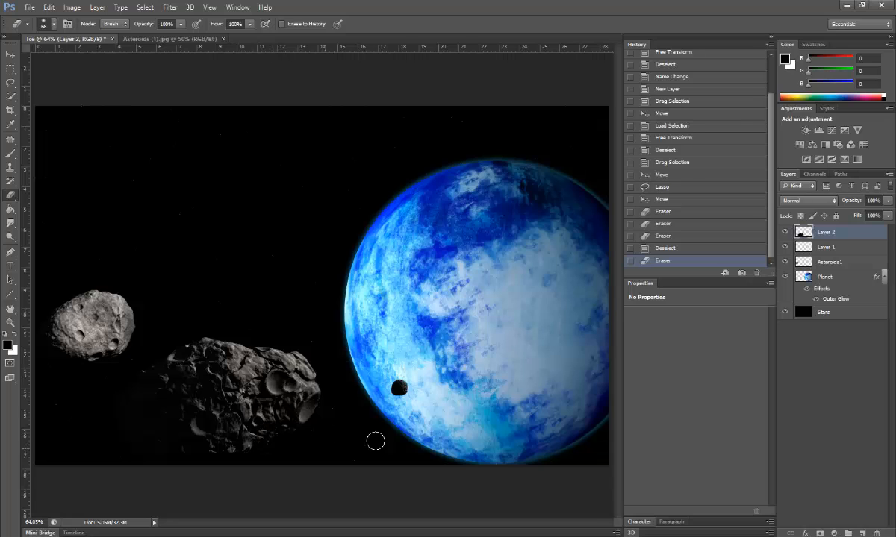
pyautogui.click(204, 38)
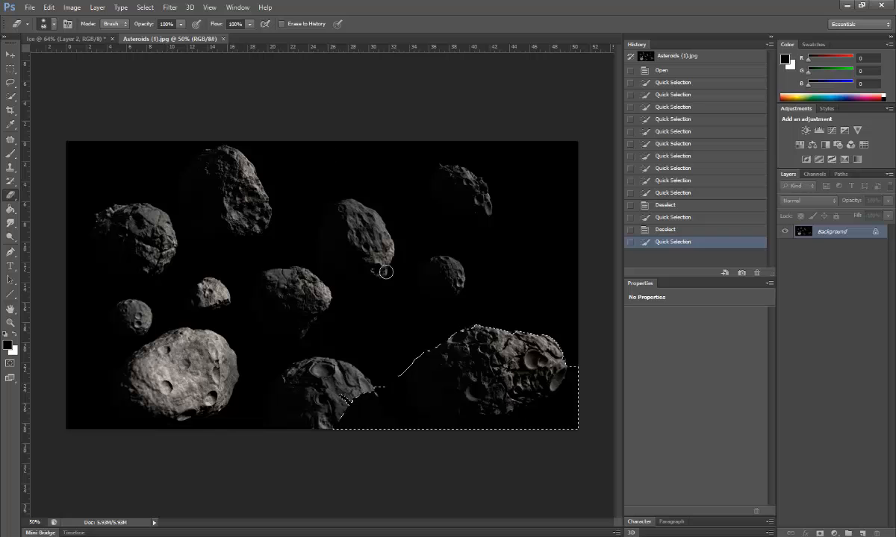
# Step: Clear the photo's selection and undo an accidental erase on the top asteroid
pyautogui.click(145, 8)
pyautogui.click(153, 26)
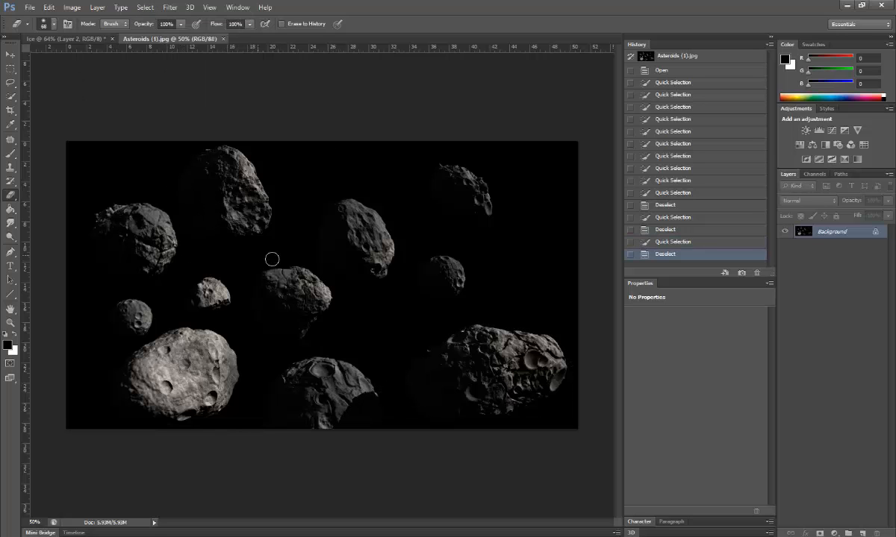
pyautogui.click(91, 39)
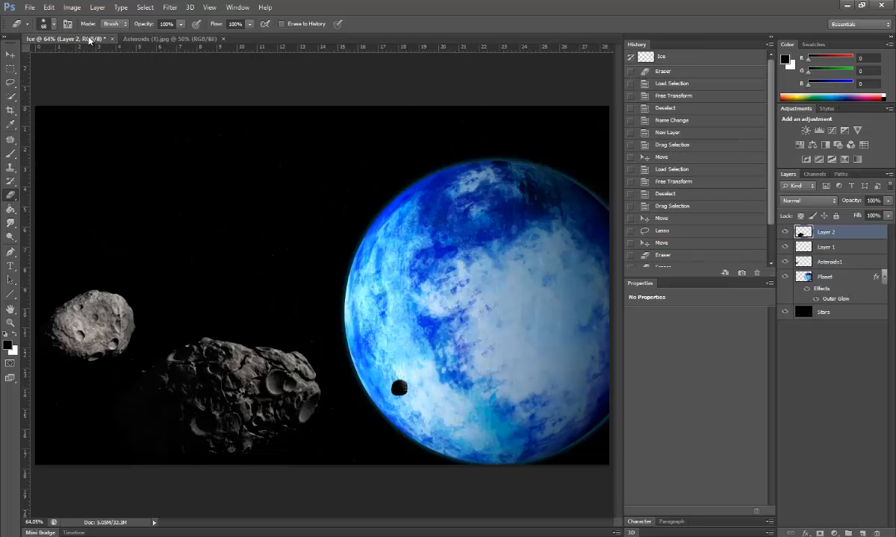
pyautogui.click(164, 38)
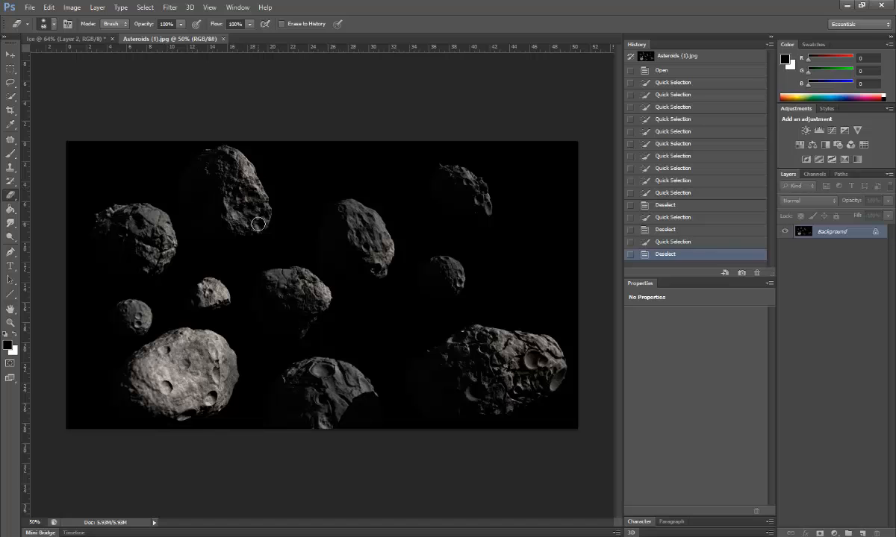
pyautogui.moveTo(256, 223); pyautogui.dragTo(227, 212)
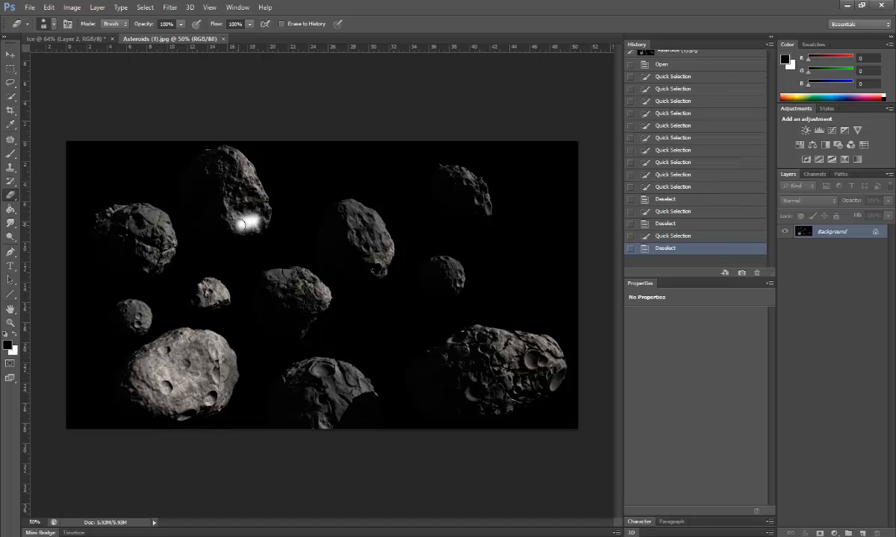
pyautogui.hotkey('ctrl', 'z')
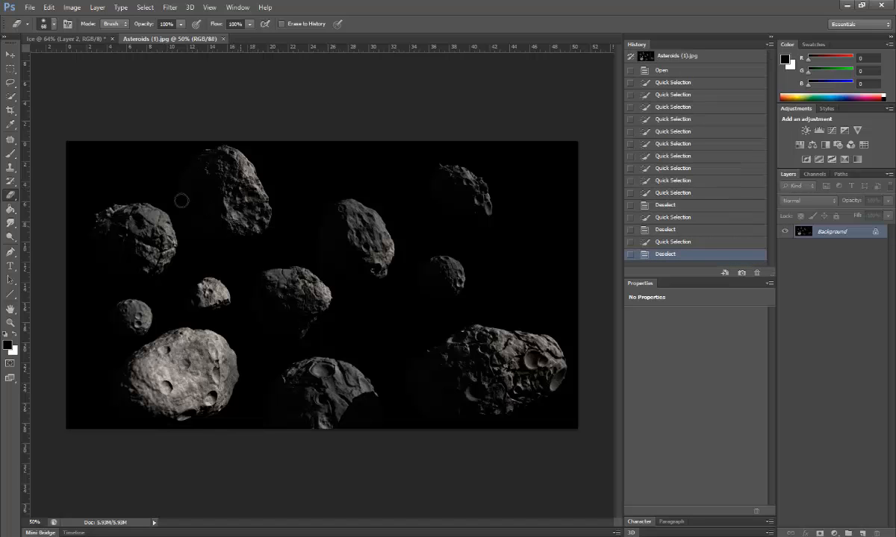
# Step: Quick-select the top asteroid in the photo and carry it into the Ice composition
pyautogui.click(11, 97)
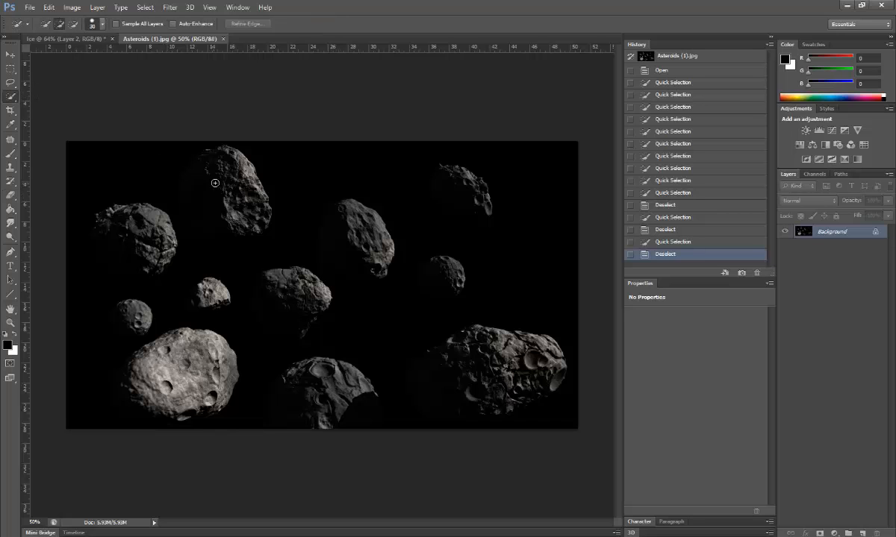
pyautogui.moveTo(235, 207)
pyautogui.mouseDown()
pyautogui.moveTo(220, 226)
pyautogui.moveTo(201, 213)
pyautogui.moveTo(194, 187)
pyautogui.mouseUp()
pyautogui.moveTo(251, 232)
pyautogui.mouseDown()
pyautogui.moveTo(187, 228)
pyautogui.moveTo(181, 216)
pyautogui.mouseUp()
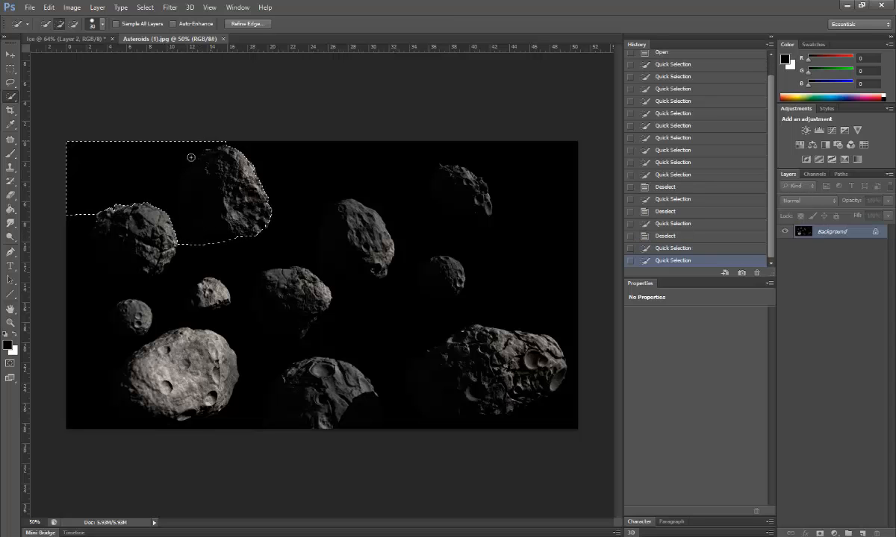
pyautogui.click(10, 55)
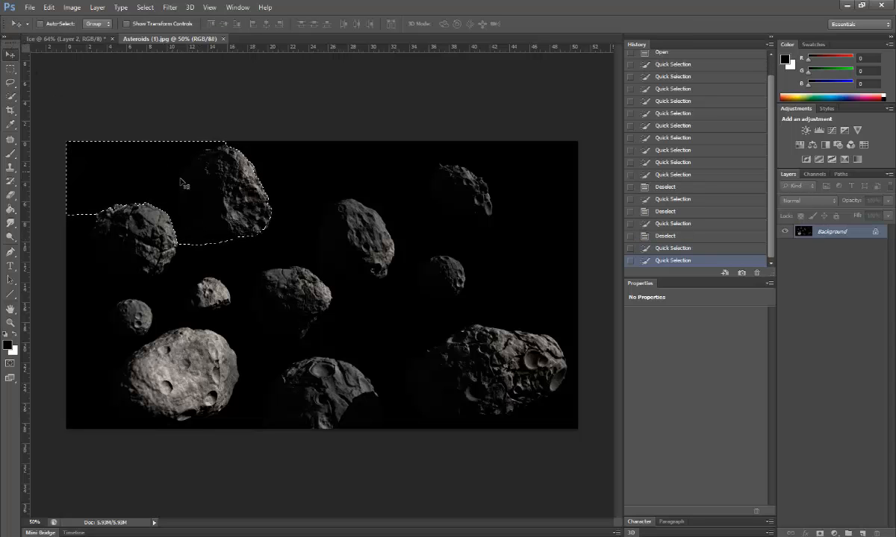
pyautogui.moveTo(178, 173)
pyautogui.mouseDown()
pyautogui.moveTo(85, 66)
pyautogui.moveTo(276, 256)
pyautogui.moveTo(515, 299)
pyautogui.moveTo(539, 316)
pyautogui.mouseUp()
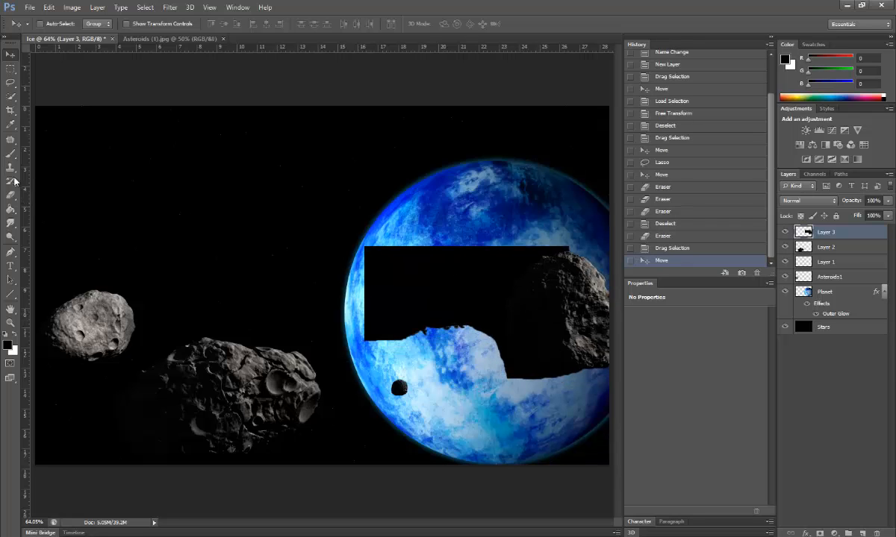
# Step: Shift the asteroid's black block up and left, then lasso around its rocky outline
pyautogui.click(10, 82)
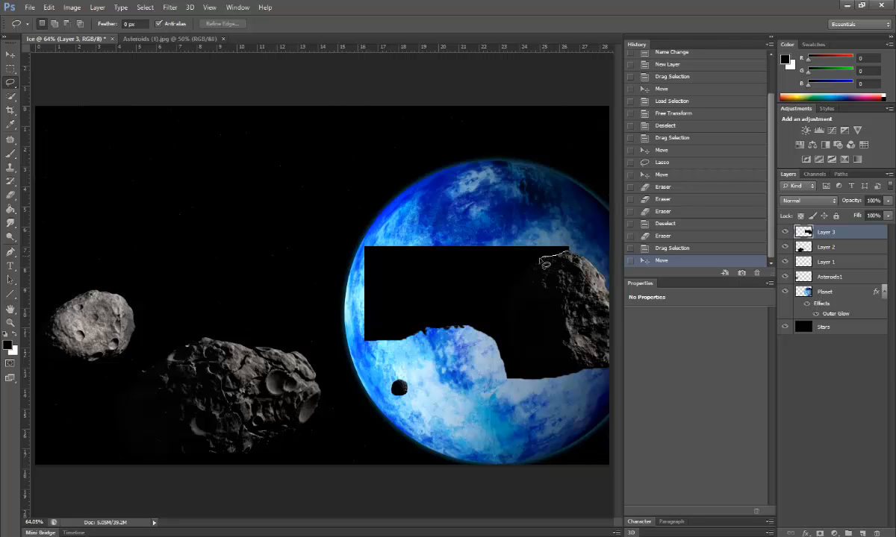
pyautogui.moveTo(539, 260)
pyautogui.mouseDown()
pyautogui.moveTo(513, 305)
pyautogui.moveTo(515, 345)
pyautogui.mouseUp()
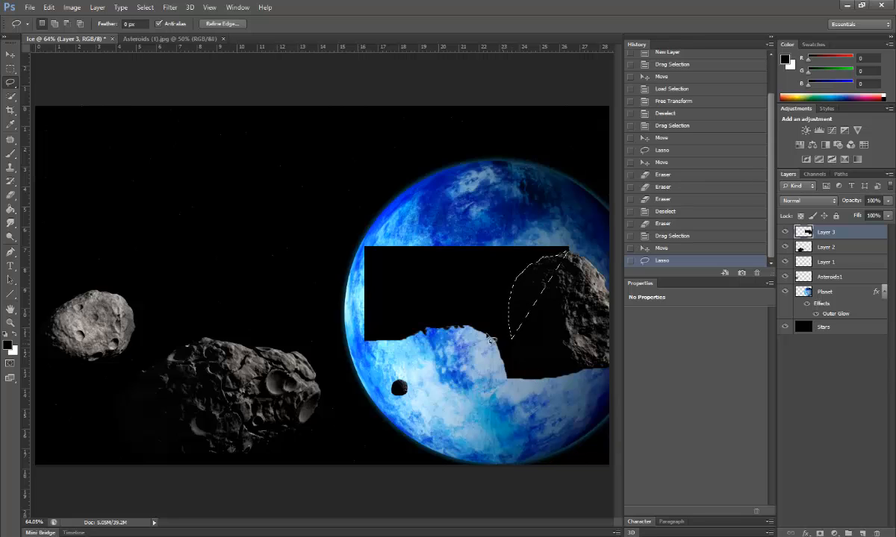
pyautogui.hotkey('ctrl', 'z')
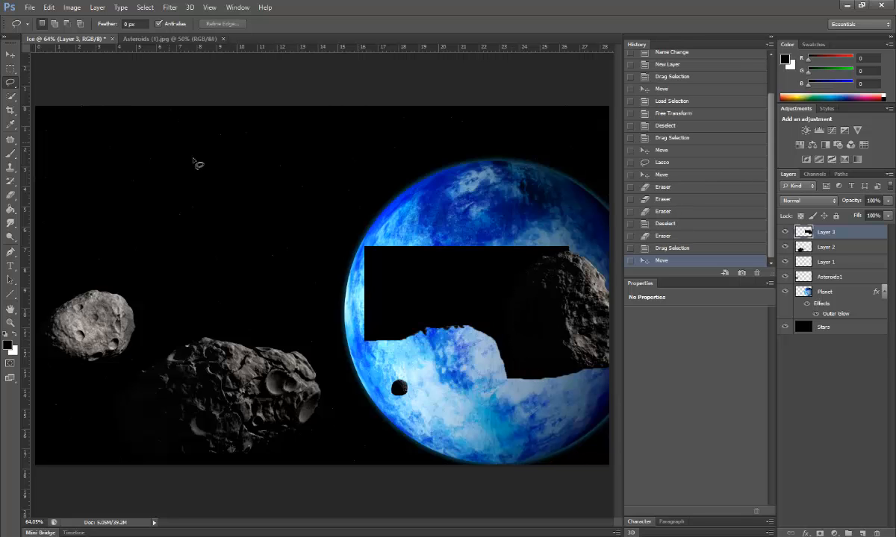
pyautogui.click(10, 54)
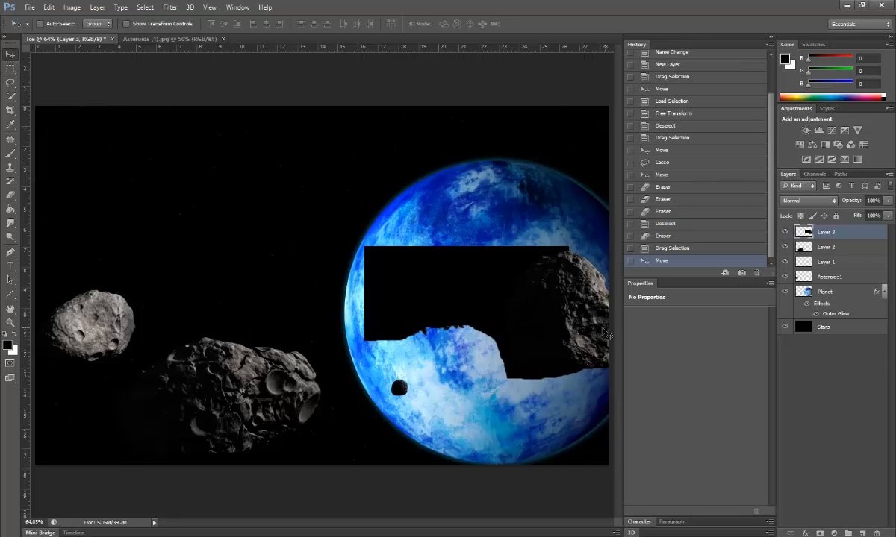
pyautogui.moveTo(605, 334); pyautogui.dragTo(579, 323)
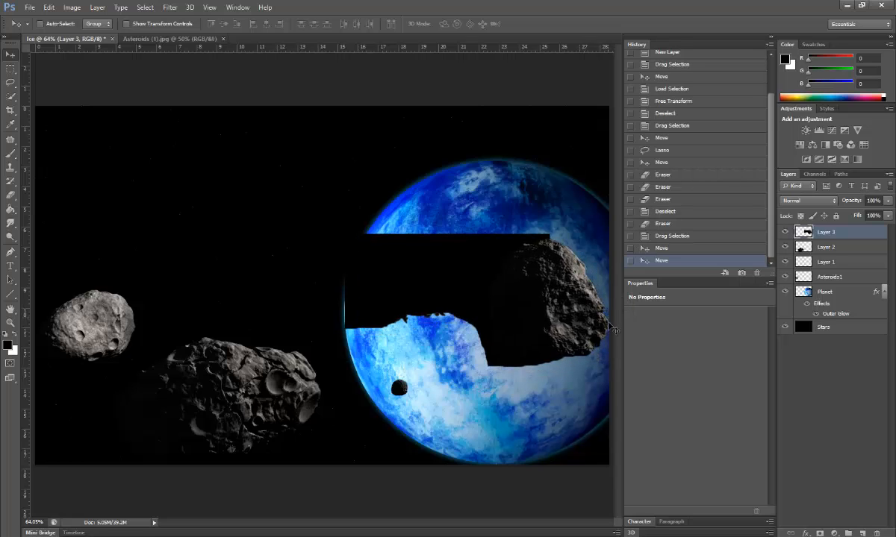
pyautogui.click(10, 82)
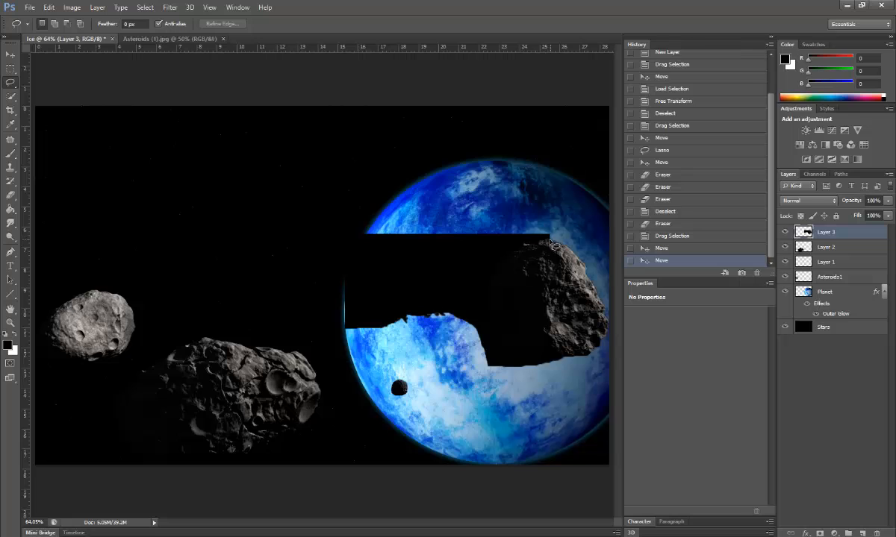
pyautogui.moveTo(529, 247)
pyautogui.mouseDown()
pyautogui.moveTo(502, 259)
pyautogui.moveTo(488, 306)
pyautogui.moveTo(499, 364)
pyautogui.moveTo(530, 370)
pyautogui.mouseUp()
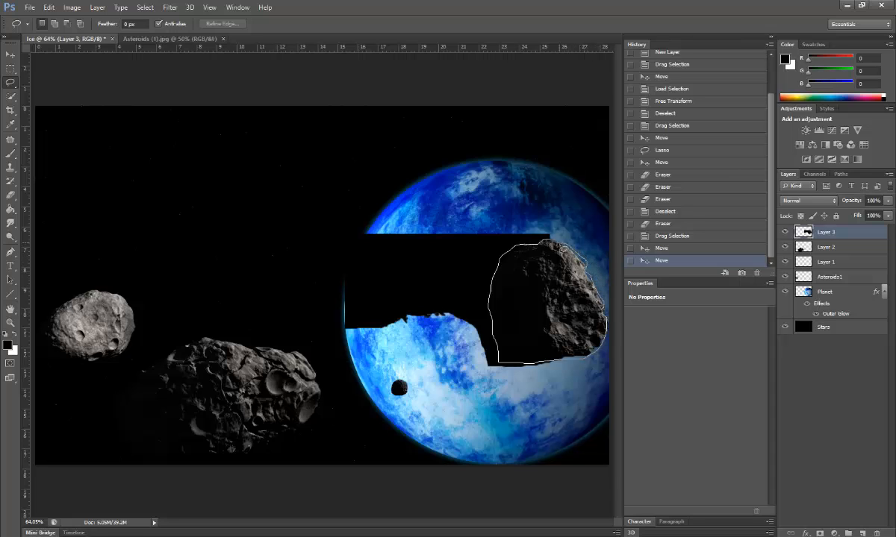
# Step: Close the lasso around the fourth asteroid and drag it to the starfield's upper-left
pyautogui.moveTo(550, 242); pyautogui.dragTo(548, 241)
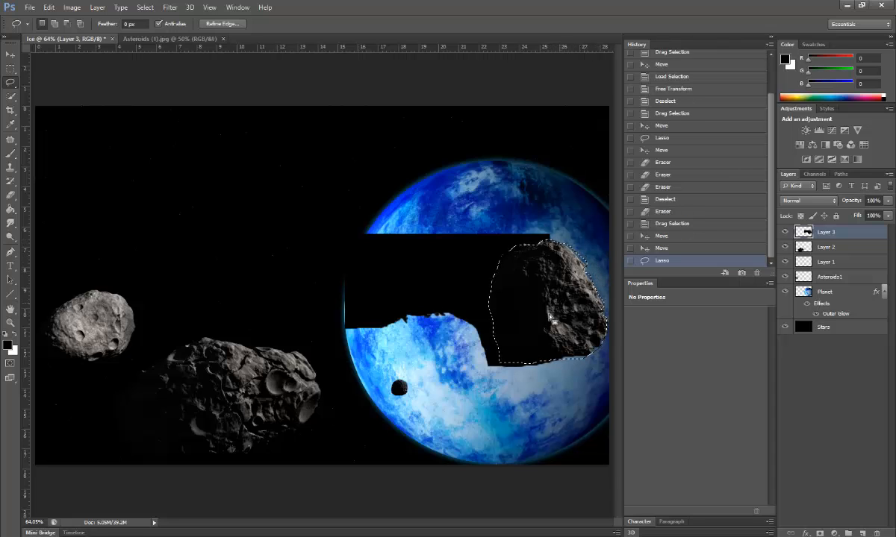
pyautogui.click(11, 55)
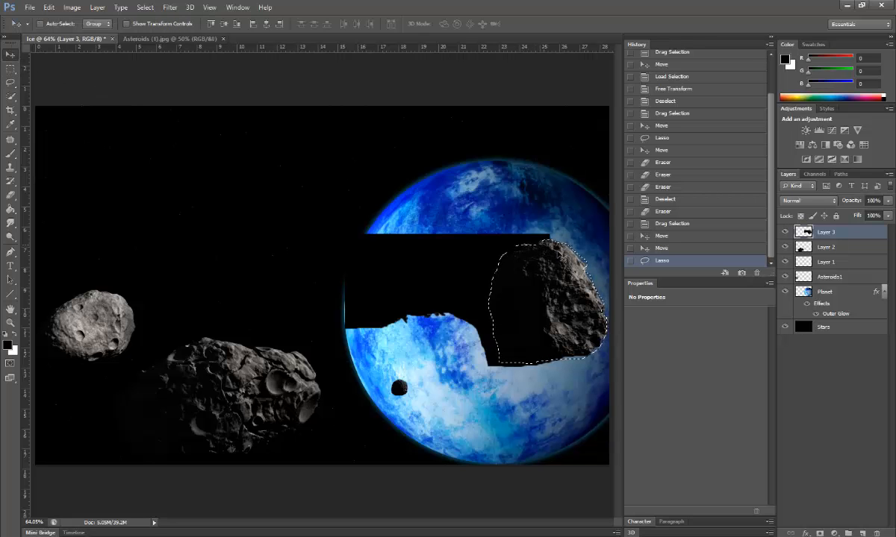
pyautogui.scroll(5, 598, 259)
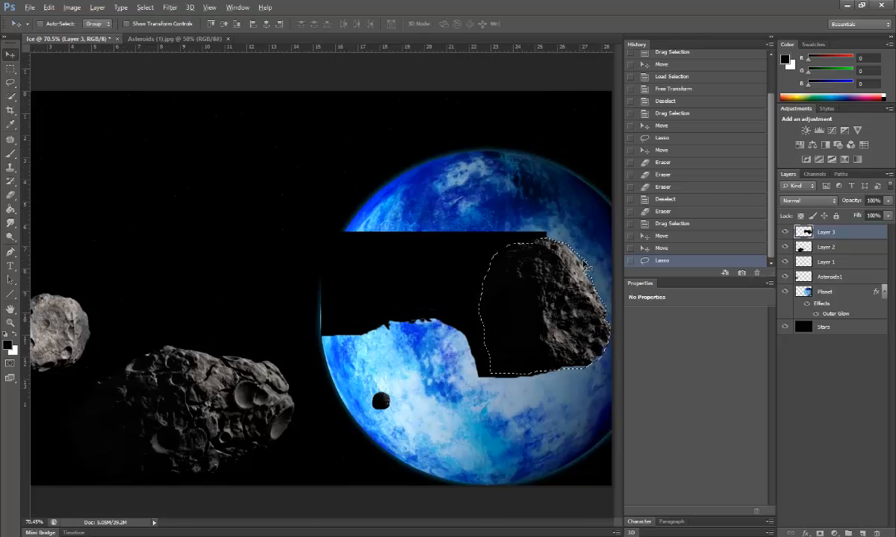
pyautogui.scroll(1, 601, 255)
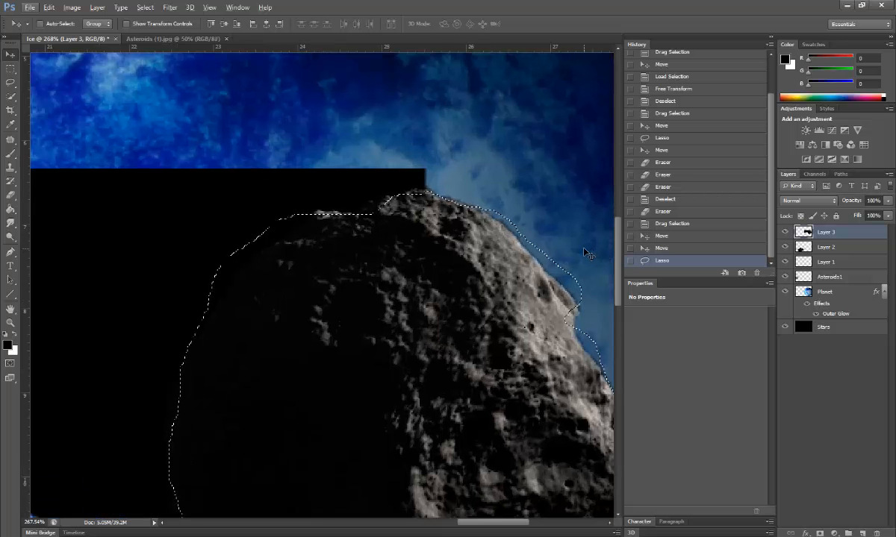
pyautogui.scroll(-2, 580, 246)
pyautogui.scroll(2, 570, 244)
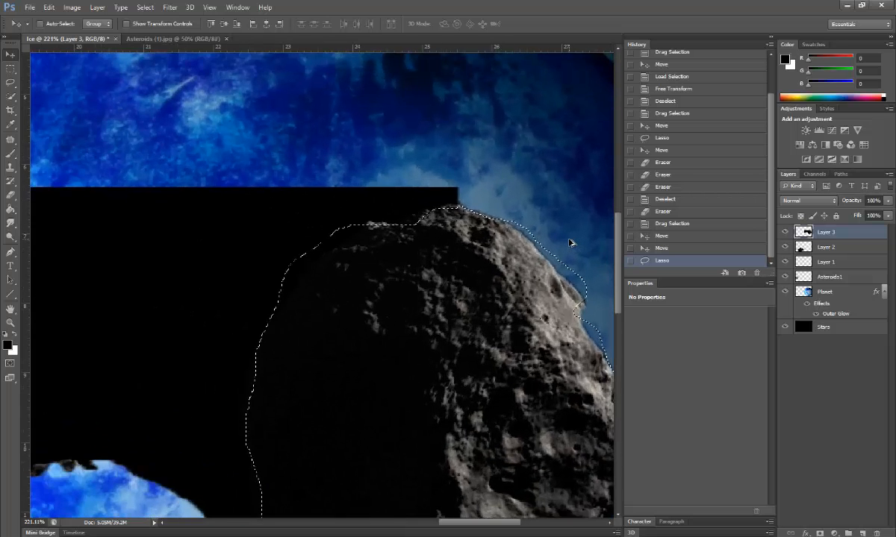
pyautogui.scroll(-10, 553, 261)
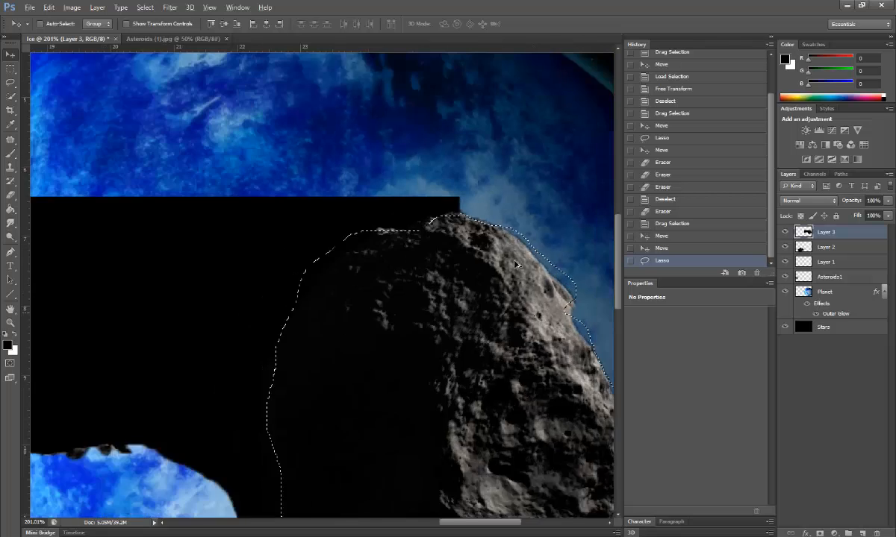
pyautogui.scroll(-2, 524, 301)
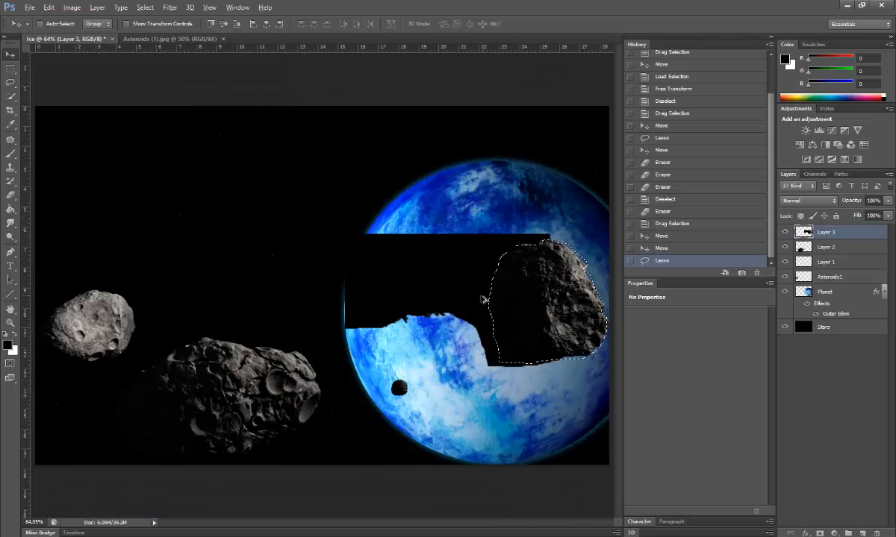
pyautogui.moveTo(551, 301)
pyautogui.mouseDown()
pyautogui.moveTo(478, 338)
pyautogui.moveTo(440, 396)
pyautogui.moveTo(448, 392)
pyautogui.moveTo(215, 258)
pyautogui.moveTo(344, 373)
pyautogui.moveTo(429, 414)
pyautogui.moveTo(558, 424)
pyautogui.moveTo(544, 420)
pyautogui.moveTo(545, 431)
pyautogui.moveTo(293, 344)
pyautogui.moveTo(252, 178)
pyautogui.moveTo(127, 160)
pyautogui.mouseUp()
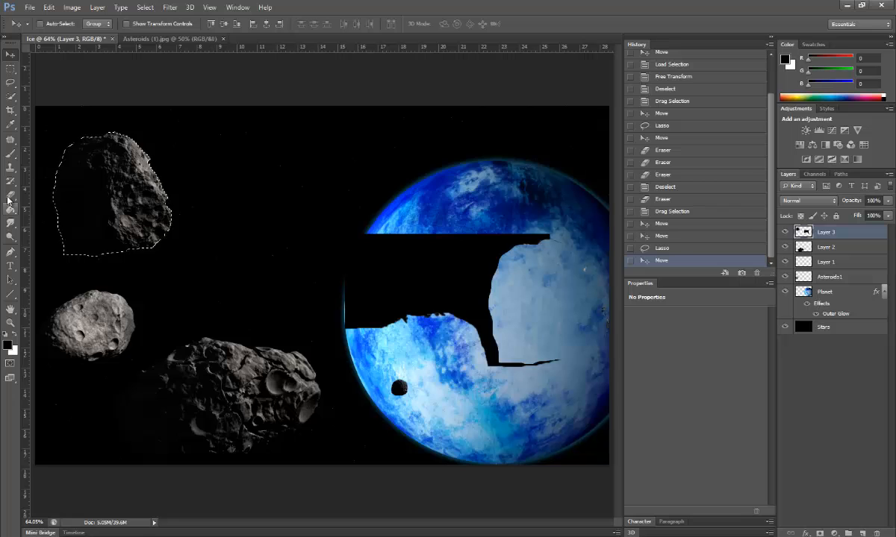
# Step: Deselect the asteroid and erase the black Layer 3 block covering the planet
pyautogui.click(145, 7)
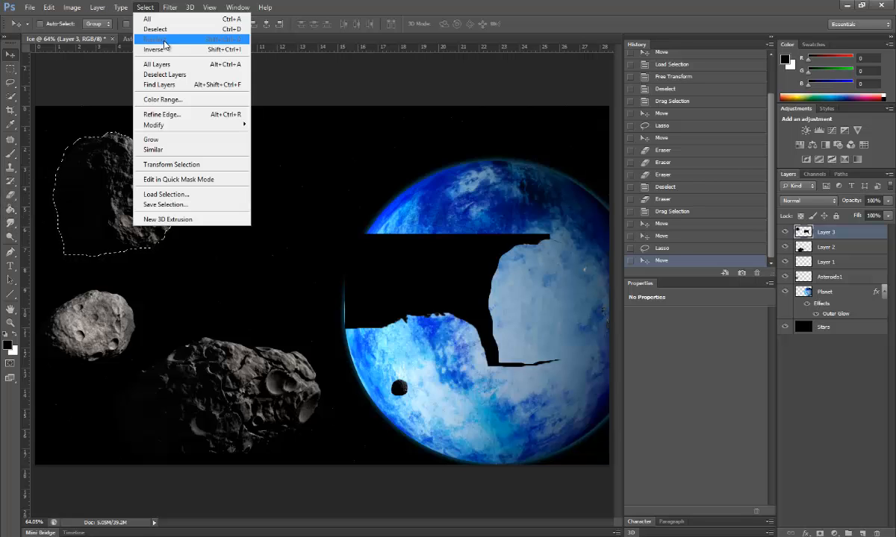
pyautogui.click(157, 29)
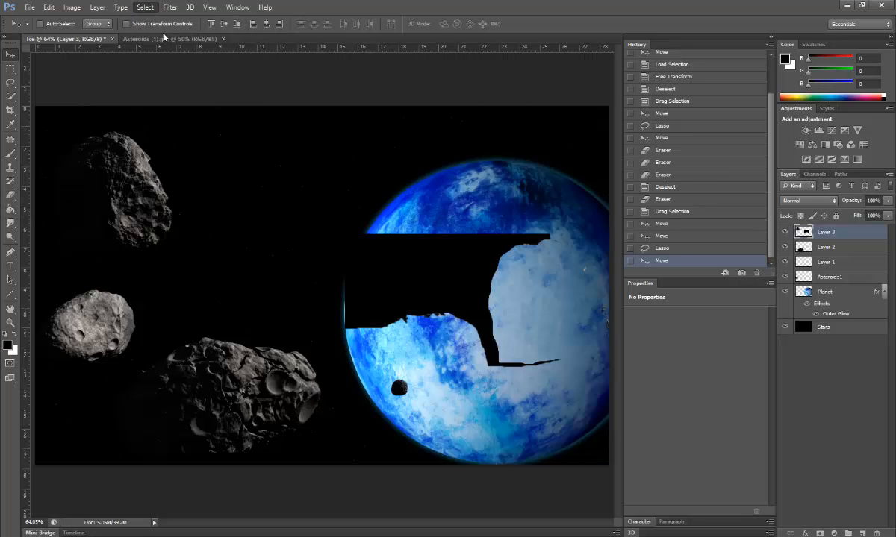
pyautogui.click(11, 195)
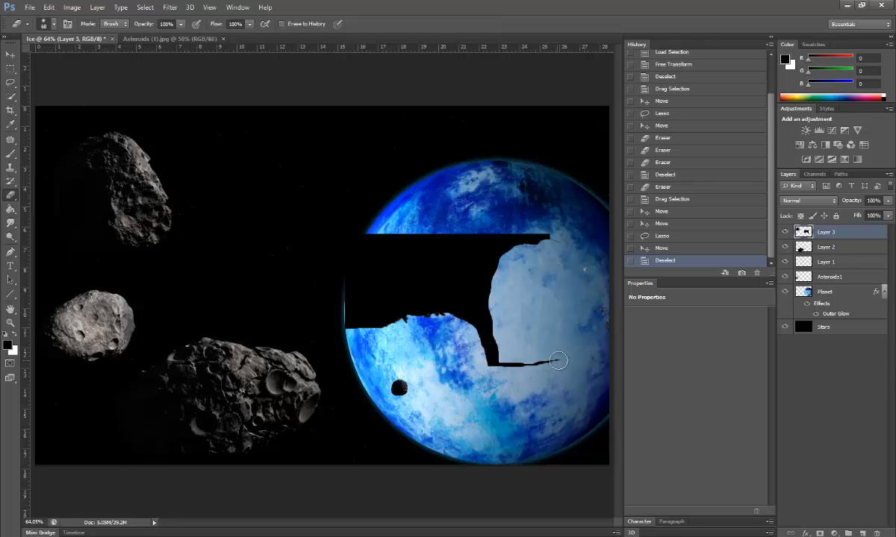
pyautogui.moveTo(559, 361)
pyautogui.mouseDown()
pyautogui.moveTo(508, 364)
pyautogui.moveTo(487, 344)
pyautogui.moveTo(480, 253)
pyautogui.moveTo(495, 380)
pyautogui.moveTo(486, 265)
pyautogui.moveTo(493, 359)
pyautogui.moveTo(453, 260)
pyautogui.moveTo(483, 380)
pyautogui.moveTo(476, 315)
pyautogui.moveTo(460, 286)
pyautogui.moveTo(408, 314)
pyautogui.moveTo(457, 312)
pyautogui.moveTo(355, 326)
pyautogui.moveTo(357, 237)
pyautogui.moveTo(355, 297)
pyautogui.moveTo(351, 240)
pyautogui.moveTo(339, 326)
pyautogui.moveTo(347, 234)
pyautogui.moveTo(354, 271)
pyautogui.moveTo(408, 246)
pyautogui.moveTo(367, 241)
pyautogui.moveTo(538, 238)
pyautogui.moveTo(403, 270)
pyautogui.moveTo(396, 303)
pyautogui.moveTo(456, 270)
pyautogui.moveTo(419, 275)
pyautogui.moveTo(380, 314)
pyautogui.moveTo(371, 244)
pyautogui.moveTo(386, 244)
pyautogui.moveTo(392, 268)
pyautogui.moveTo(431, 280)
pyautogui.moveTo(517, 253)
pyautogui.moveTo(440, 266)
pyautogui.moveTo(461, 319)
pyautogui.moveTo(417, 252)
pyautogui.mouseUp()
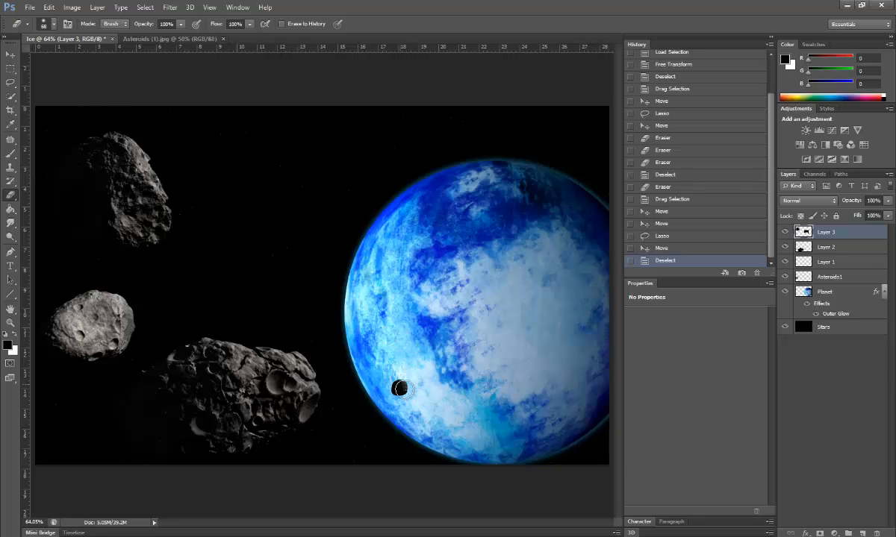
# Step: Erase leftover black around the moon and upper asteroid, undoing the stroke that darkened it
pyautogui.click(398, 387)
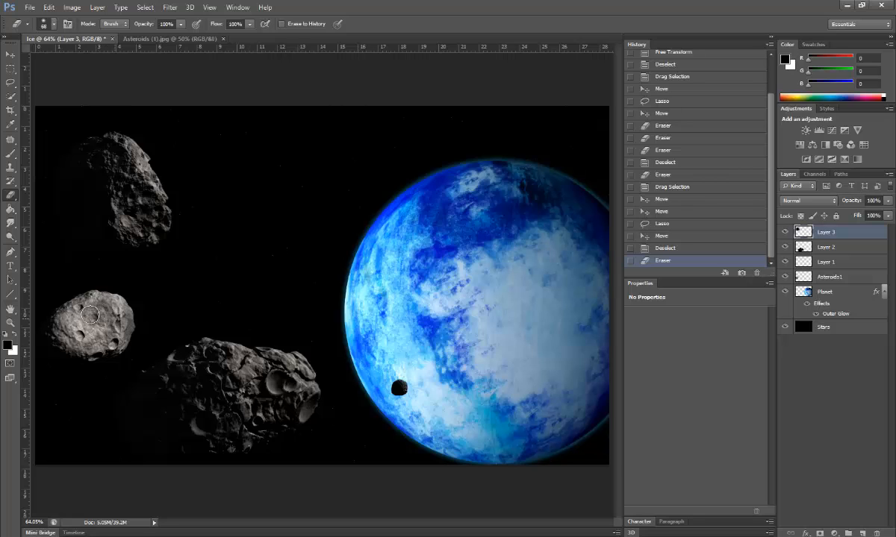
pyautogui.moveTo(86, 306); pyautogui.dragTo(100, 310)
pyautogui.moveTo(130, 171)
pyautogui.mouseDown()
pyautogui.moveTo(144, 199)
pyautogui.moveTo(122, 166)
pyautogui.moveTo(119, 195)
pyautogui.mouseUp()
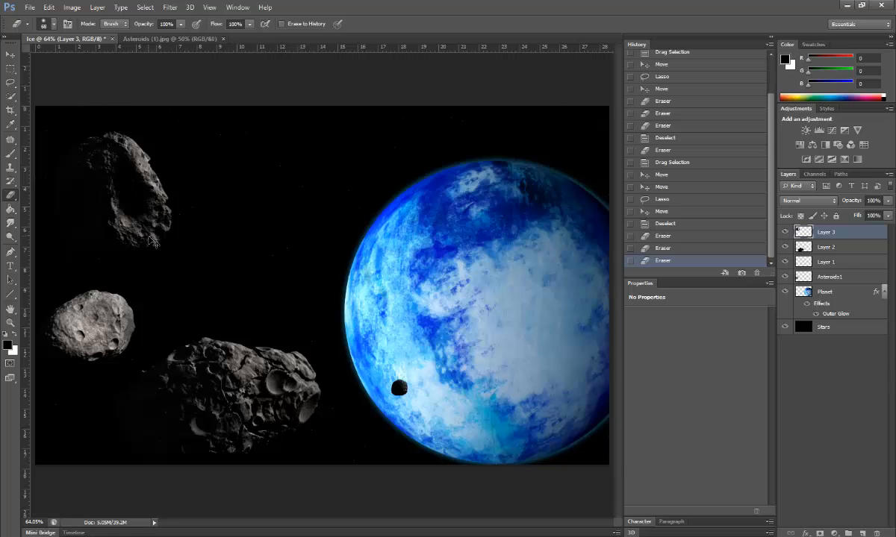
pyautogui.hotkey('ctrl', 'z')
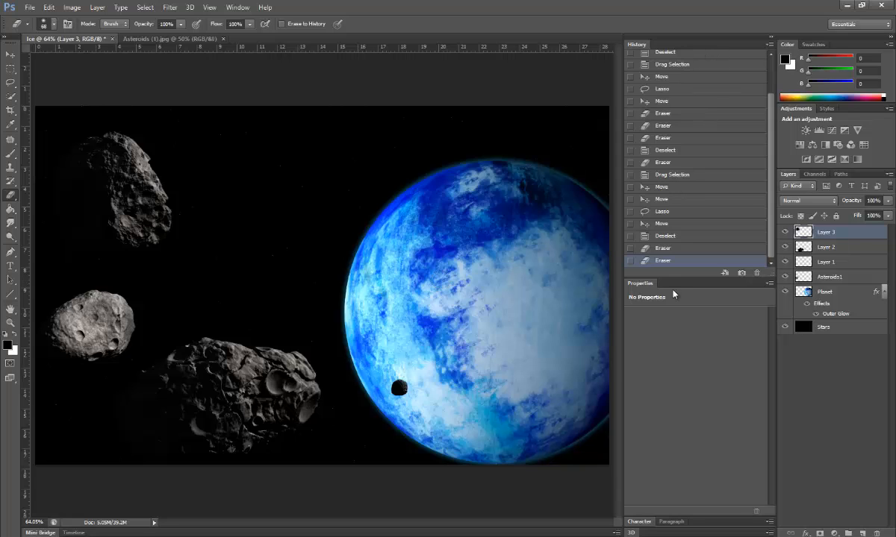
# Step: Toggle the side panels and compare an earlier History state before returning to the latest
pyautogui.click(769, 45)
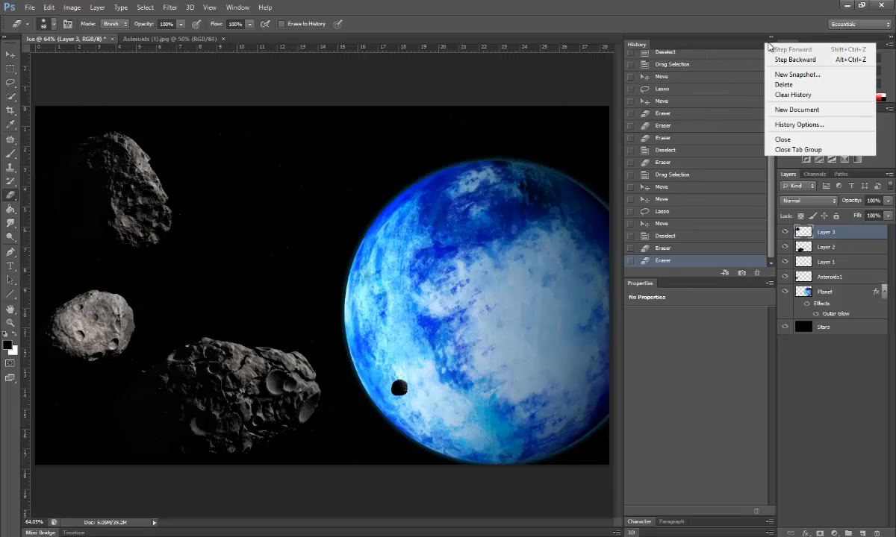
pyautogui.click(755, 48)
pyautogui.click(771, 38)
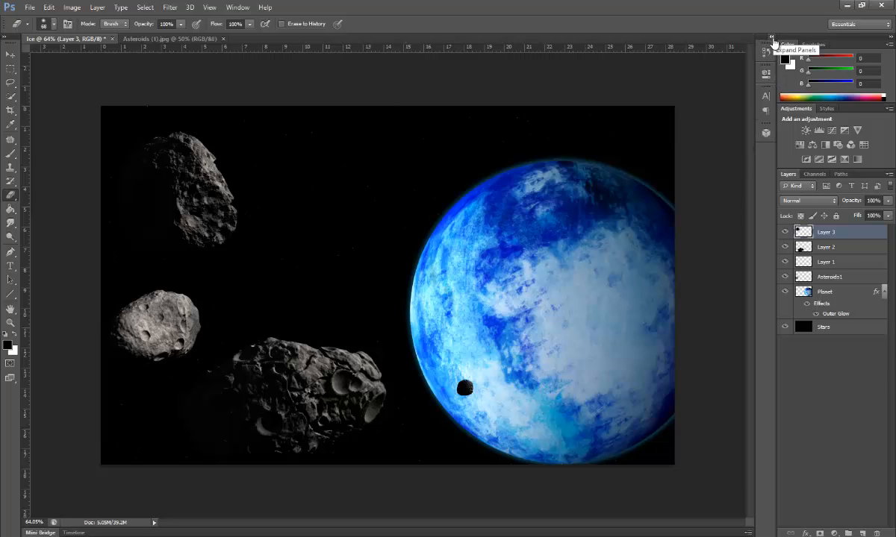
pyautogui.click(771, 38)
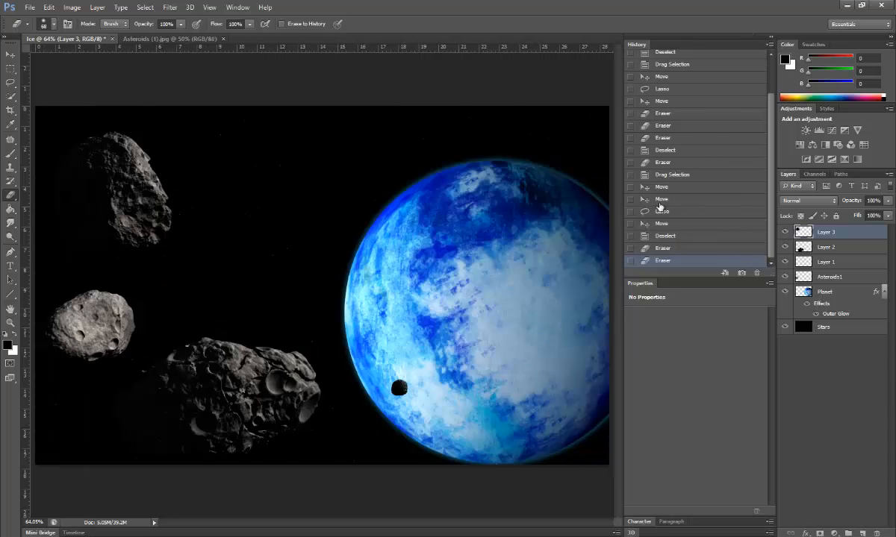
pyautogui.click(675, 104)
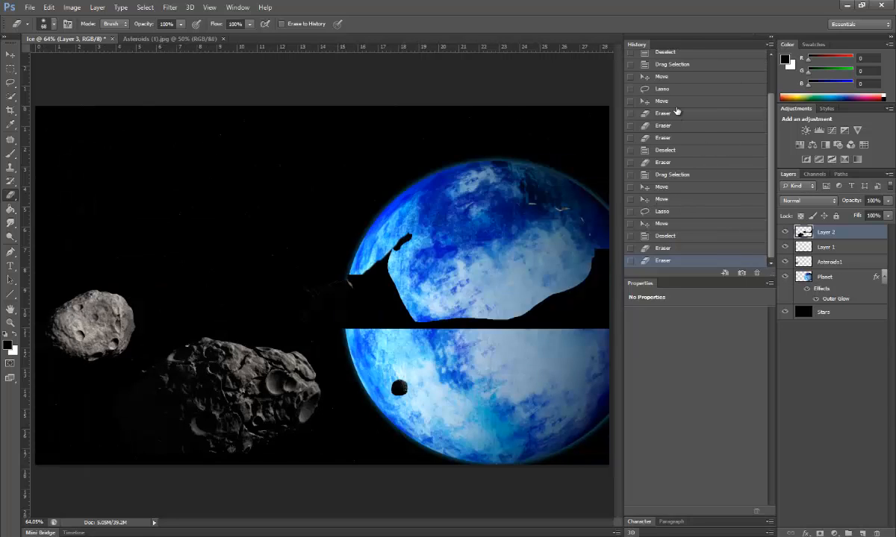
pyautogui.click(678, 261)
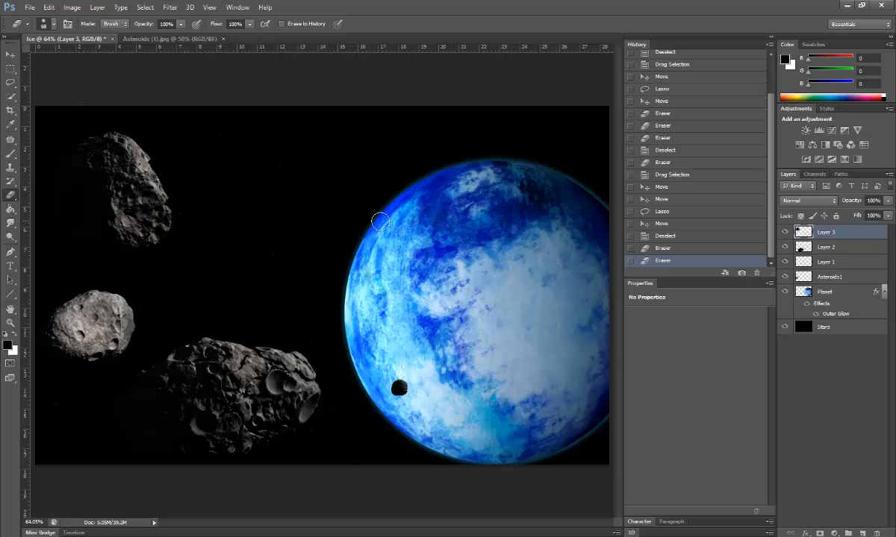
# Step: Keep eraser hardness at 100%, touch up the planet, and load Layer 3's asteroid outline as a selection
pyautogui.click(42, 25)
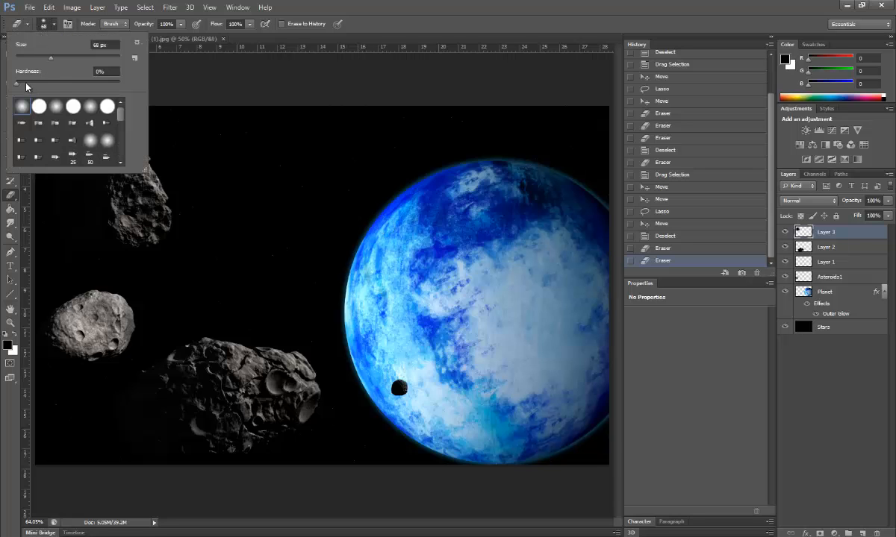
pyautogui.click(302, 215)
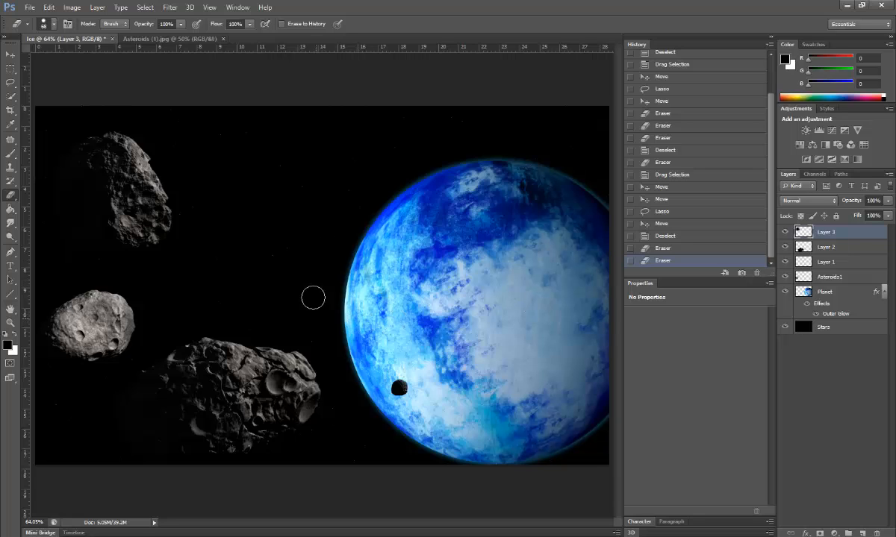
pyautogui.click(448, 247)
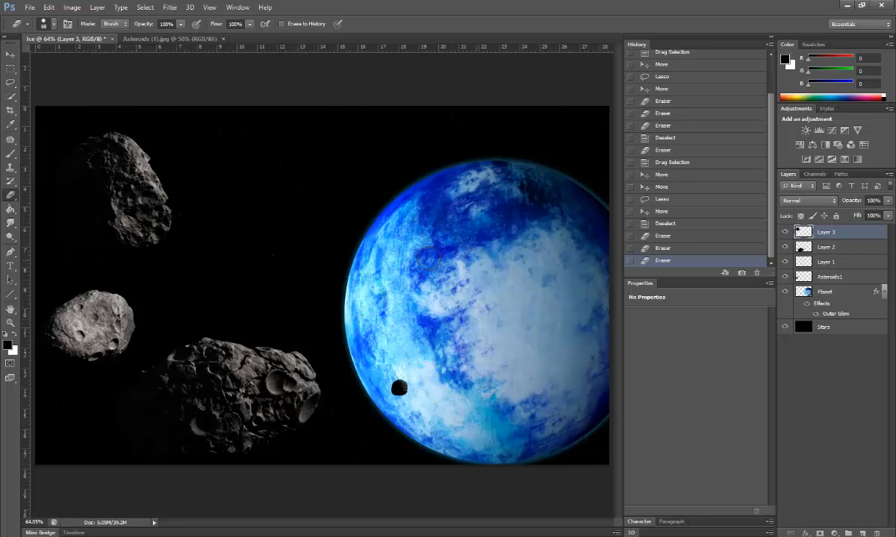
pyautogui.click(52, 27)
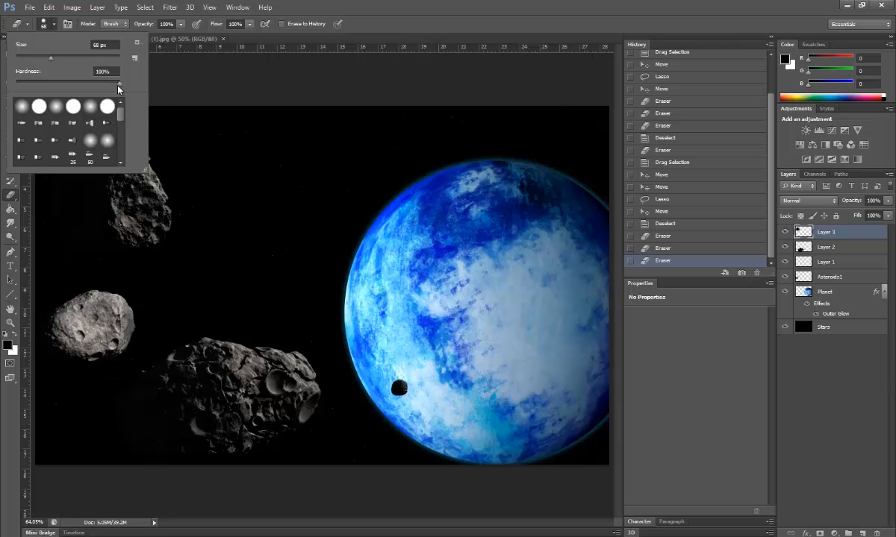
pyautogui.click(247, 74)
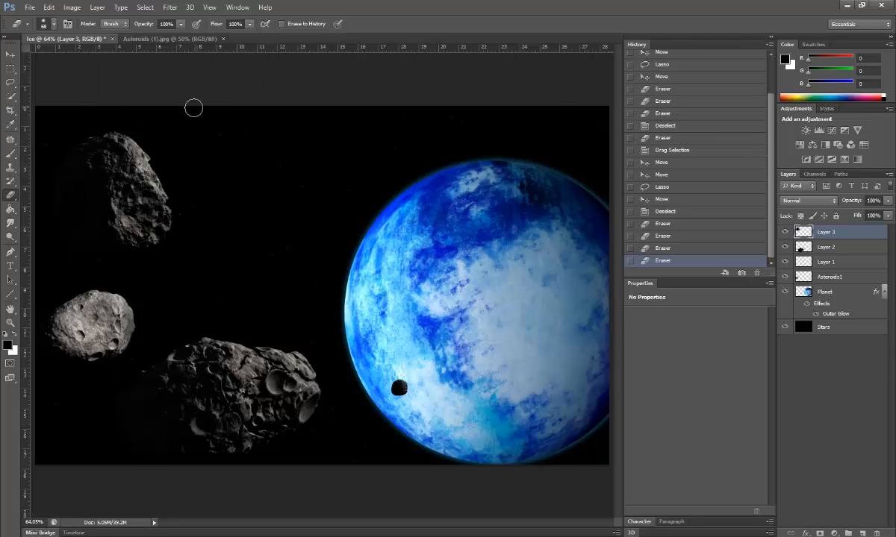
pyautogui.keyDown('ctrl'); pyautogui.click(803, 232); pyautogui.keyUp('ctrl')
# Step: Move the asteroid to the planet's lower-right edge, rotate it with Ctrl+T, and deselect it
pyautogui.click(11, 55)
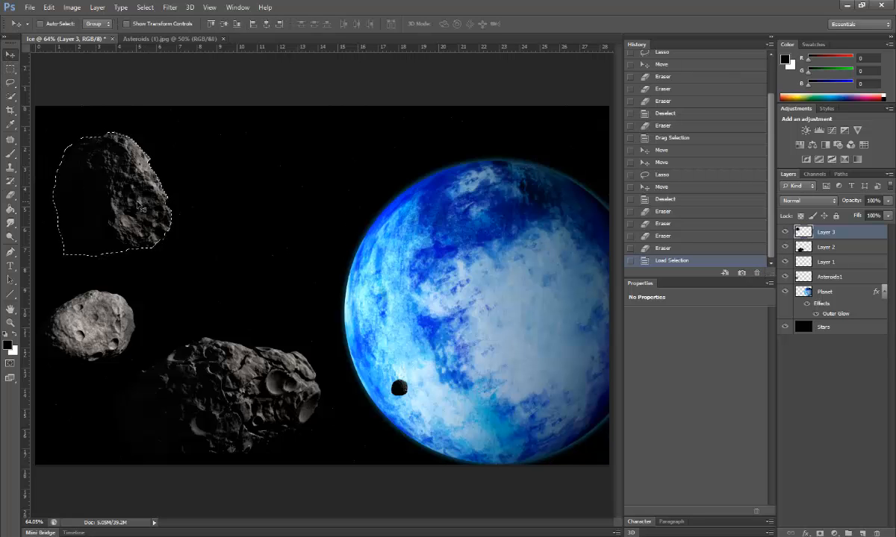
pyautogui.moveTo(142, 209); pyautogui.dragTo(559, 415)
pyautogui.hotkey('ctrl', 't')
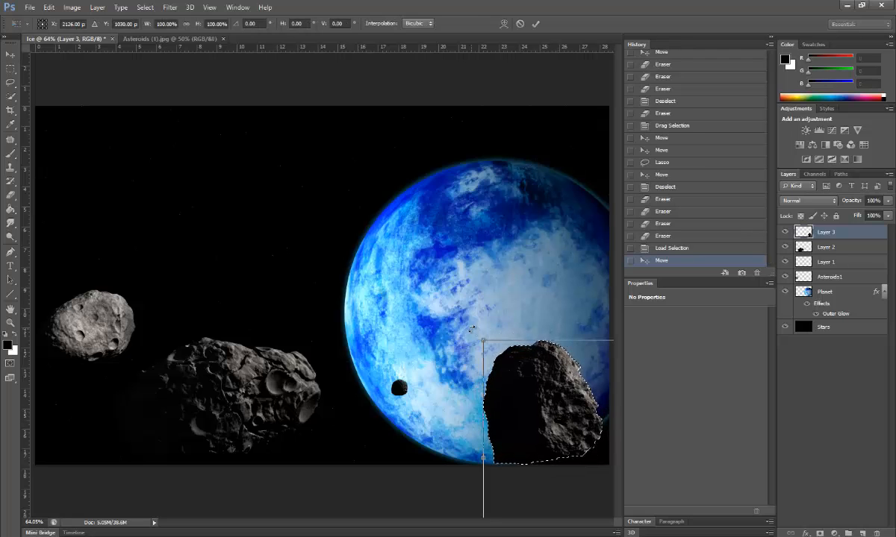
pyautogui.moveTo(471, 329); pyautogui.dragTo(457, 399)
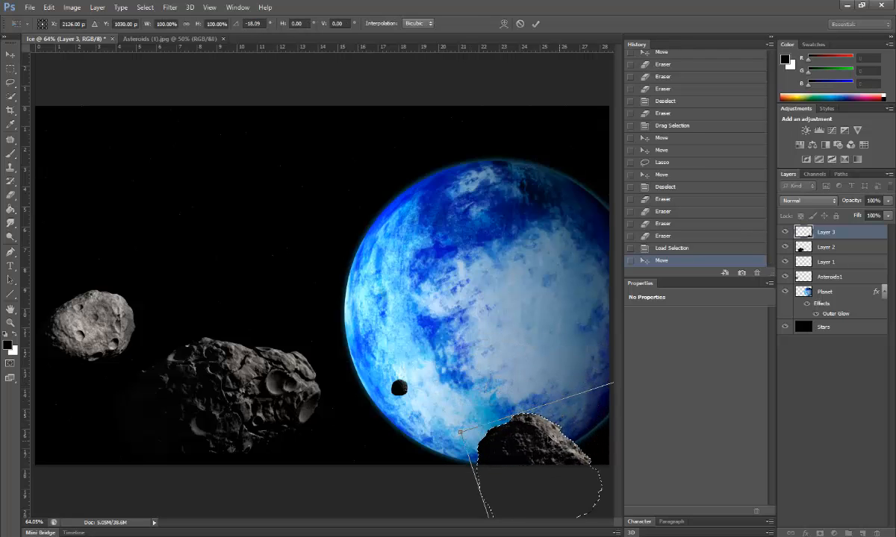
pyautogui.moveTo(511, 456); pyautogui.dragTo(265, 266)
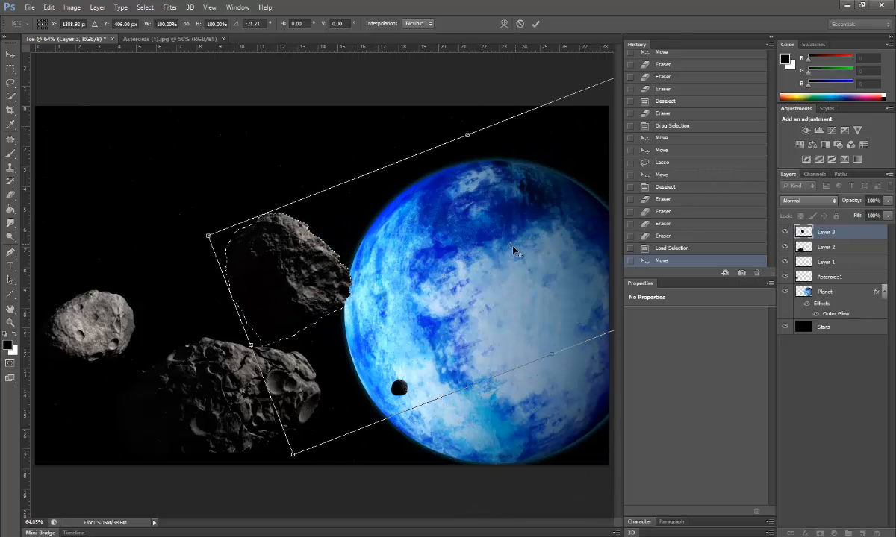
pyautogui.moveTo(514, 252); pyautogui.dragTo(283, 276)
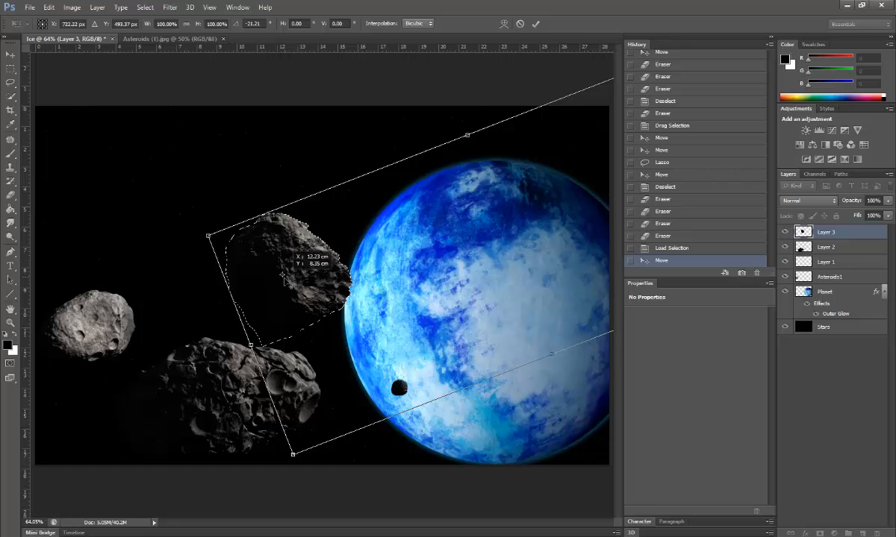
pyautogui.moveTo(197, 234); pyautogui.dragTo(262, 328)
pyautogui.moveTo(268, 258); pyautogui.dragTo(564, 412)
pyautogui.press('Return')
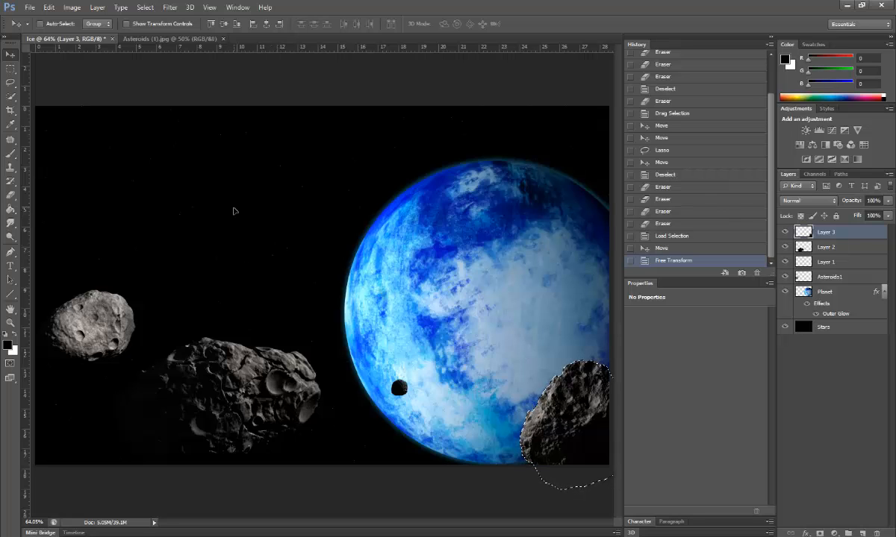
pyautogui.click(145, 8)
pyautogui.click(160, 30)
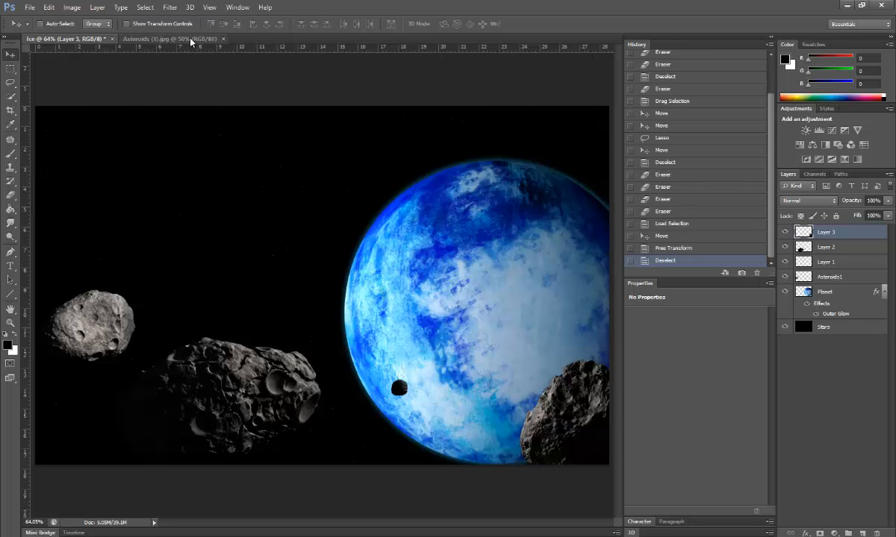
# Step: Close Asteroids (1).jpg, open the grey smoke texture as its own document, and marquee-select all of it
pyautogui.click(191, 39)
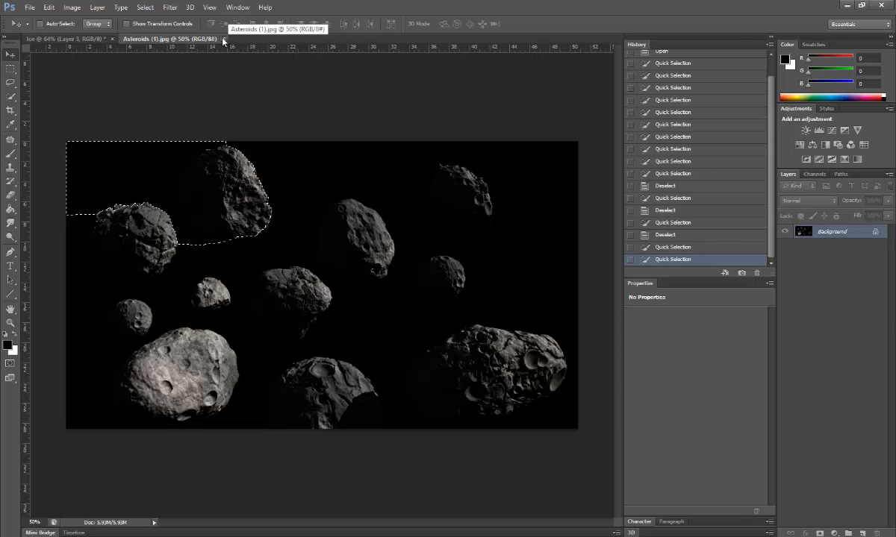
pyautogui.click(223, 39)
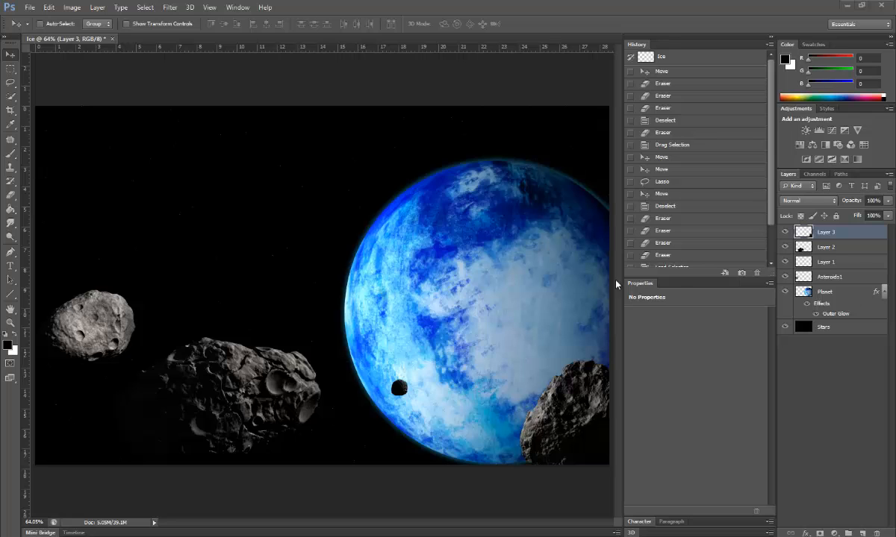
pyautogui.moveTo(617, 285); pyautogui.dragTo(269, 198)
pyautogui.moveTo(170, 46); pyautogui.dragTo(165, 36)
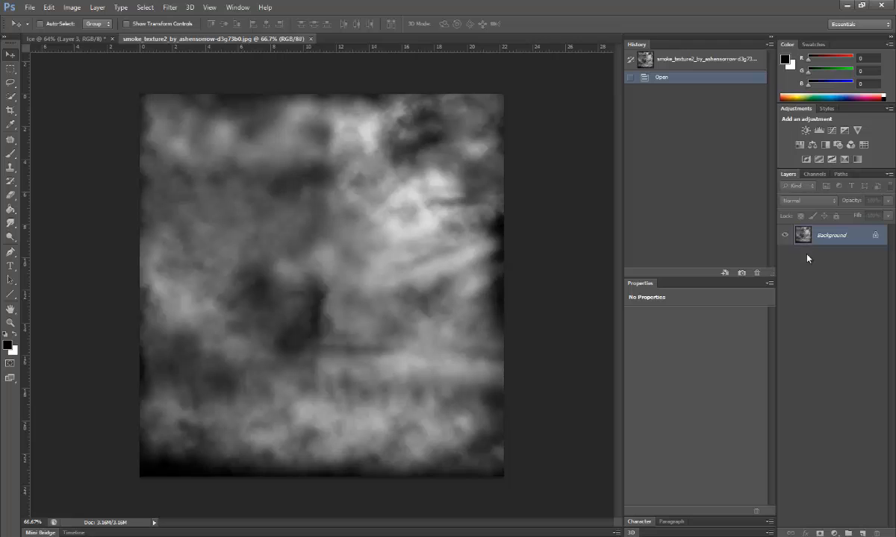
pyautogui.click(14, 68)
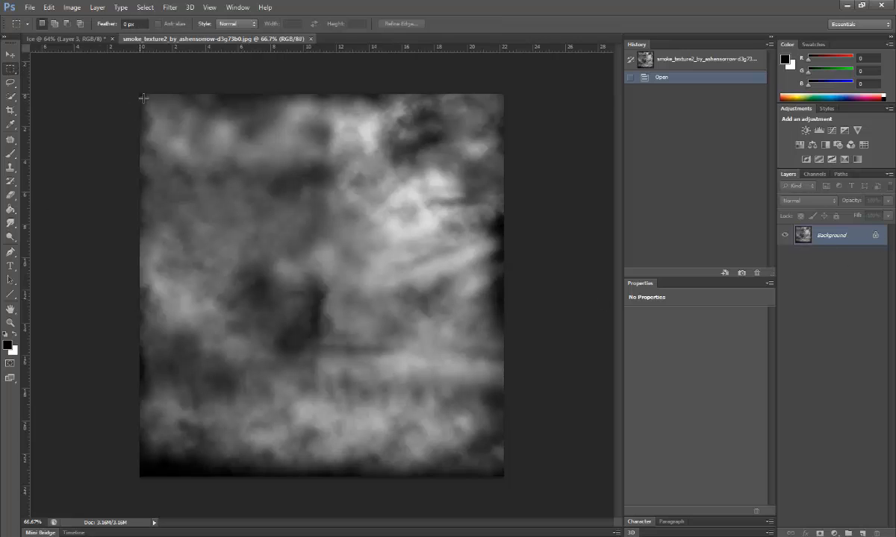
pyautogui.moveTo(143, 98); pyautogui.dragTo(534, 510)
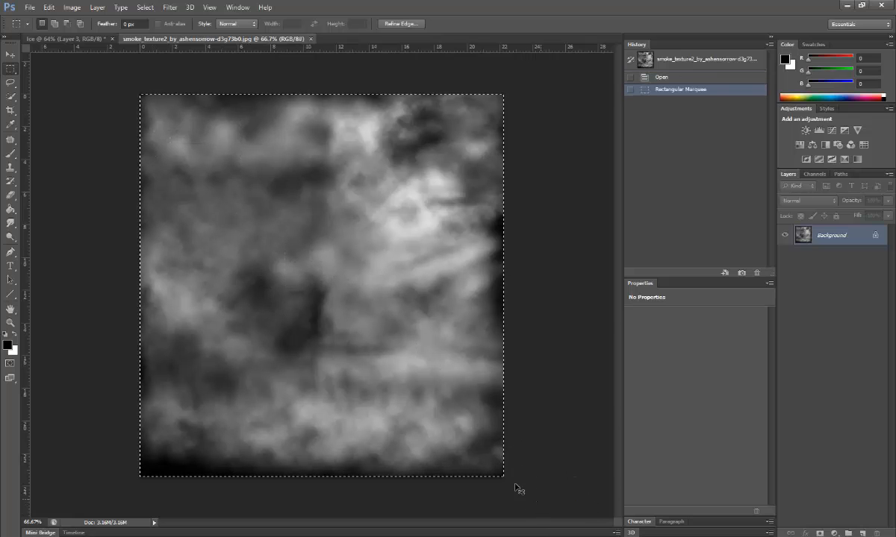
# Step: Drag the selected smoke texture into the Ice document as Layer 4, placed over the left half
pyautogui.click(11, 55)
pyautogui.moveTo(232, 257); pyautogui.dragTo(297, 335)
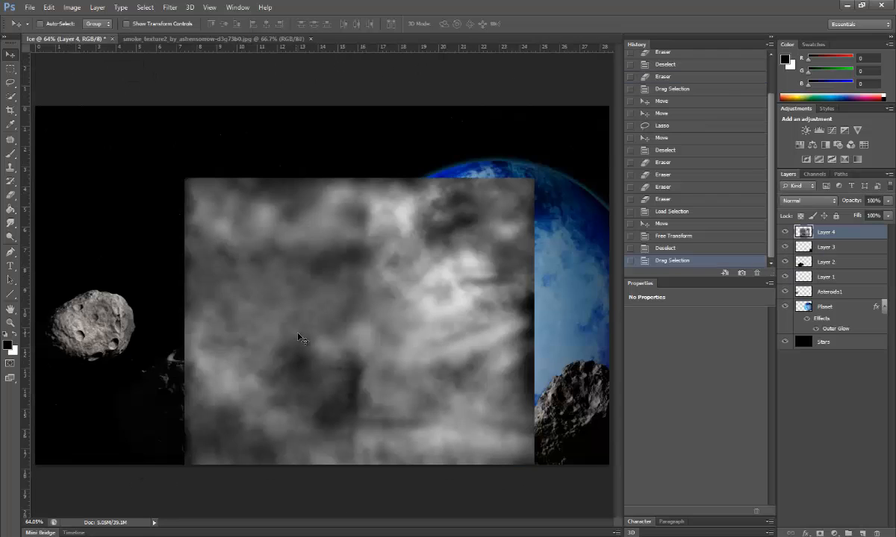
pyautogui.scroll(-3, 297, 337)
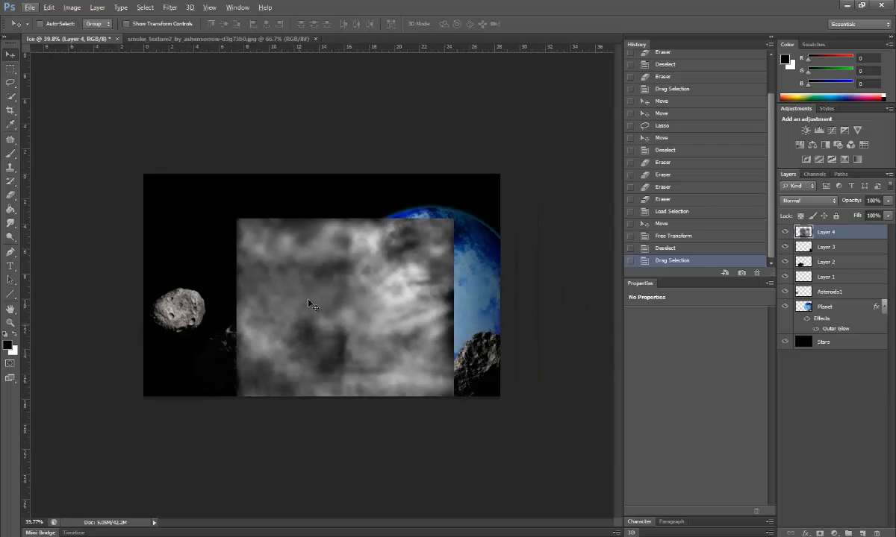
pyautogui.moveTo(309, 305); pyautogui.dragTo(210, 253)
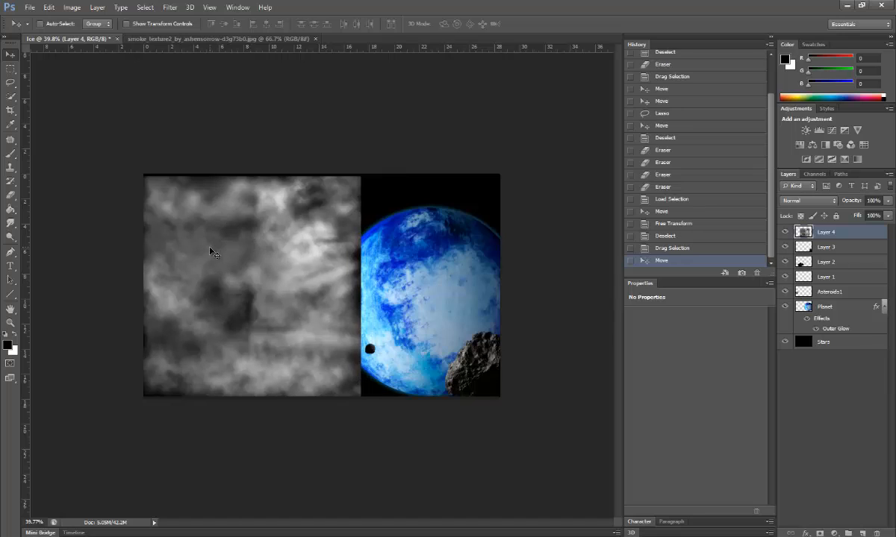
pyautogui.click(49, 7)
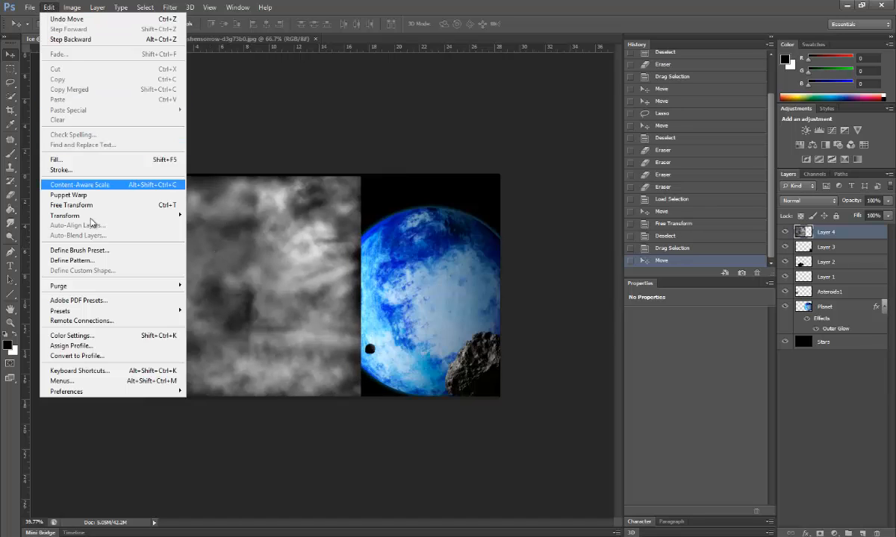
pyautogui.moveTo(147, 216)
pyautogui.click(213, 253)
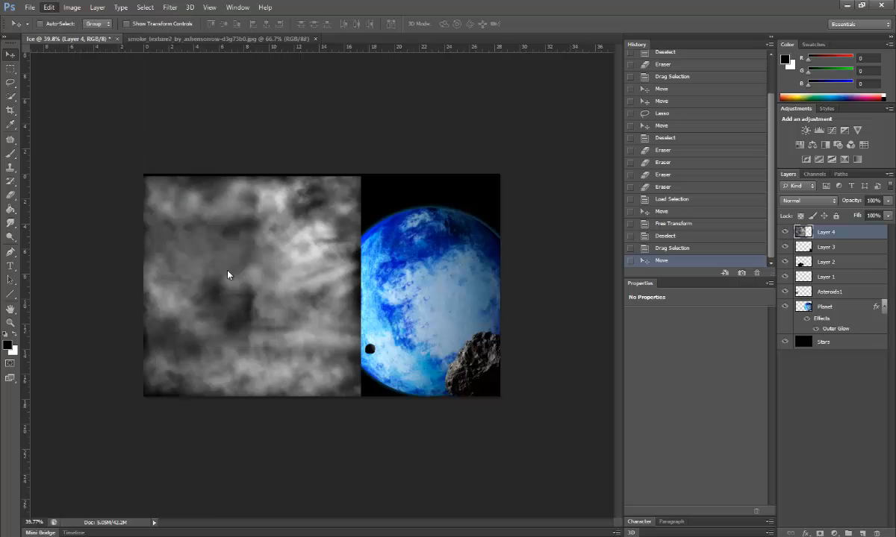
pyautogui.moveTo(361, 178); pyautogui.dragTo(277, 237)
pyautogui.moveTo(362, 295); pyautogui.dragTo(400, 354)
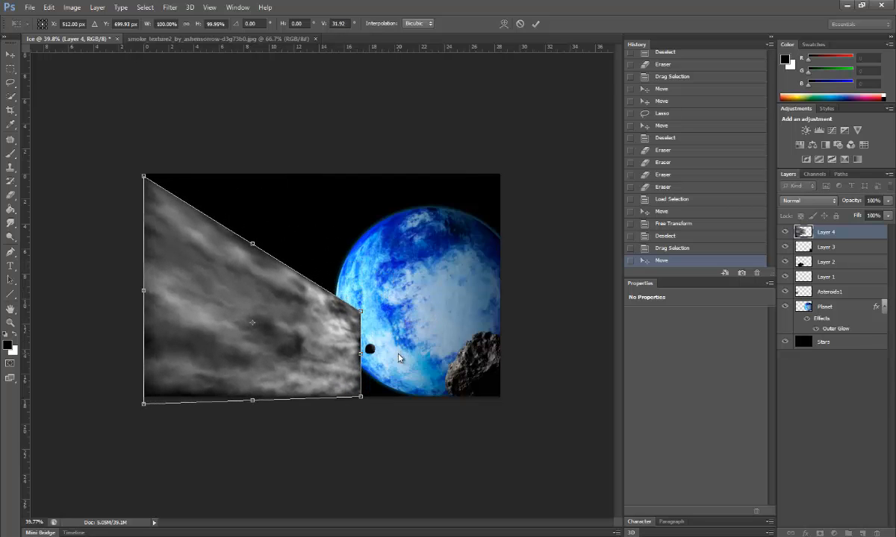
pyautogui.moveTo(361, 391); pyautogui.dragTo(394, 397)
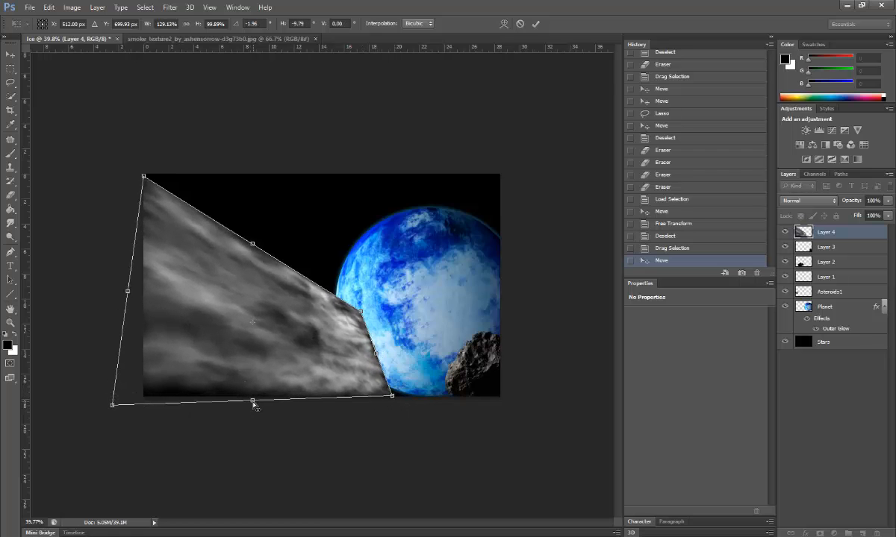
pyautogui.moveTo(254, 405); pyautogui.dragTo(409, 388)
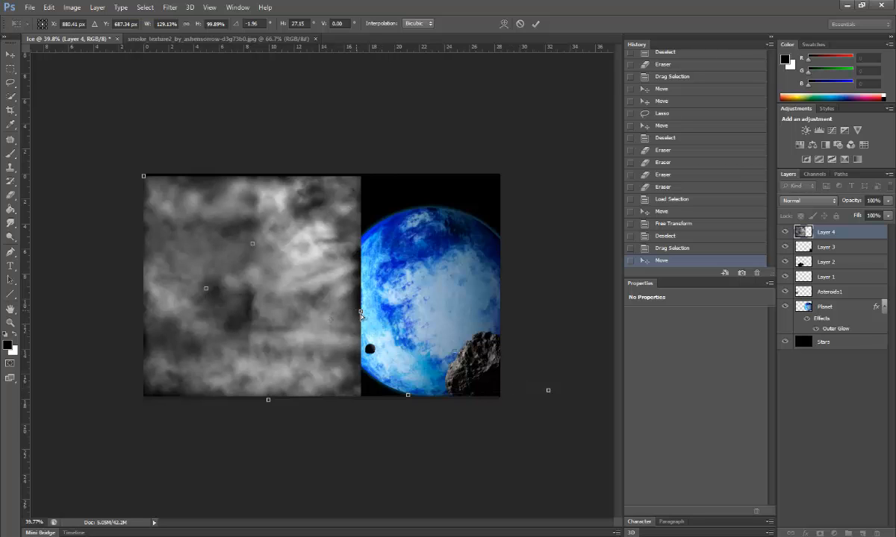
pyautogui.moveTo(362, 312); pyautogui.dragTo(373, 308)
pyautogui.moveTo(269, 401); pyautogui.dragTo(261, 400)
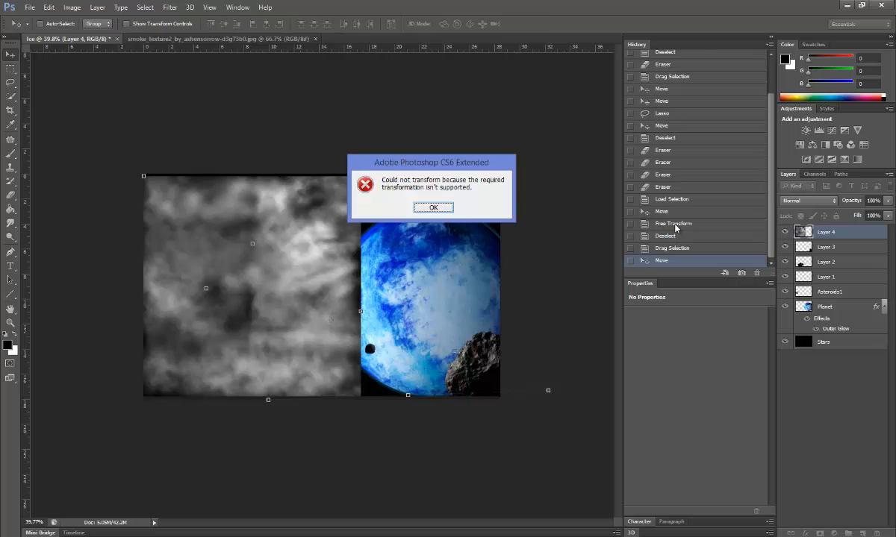
pyautogui.click(427, 207)
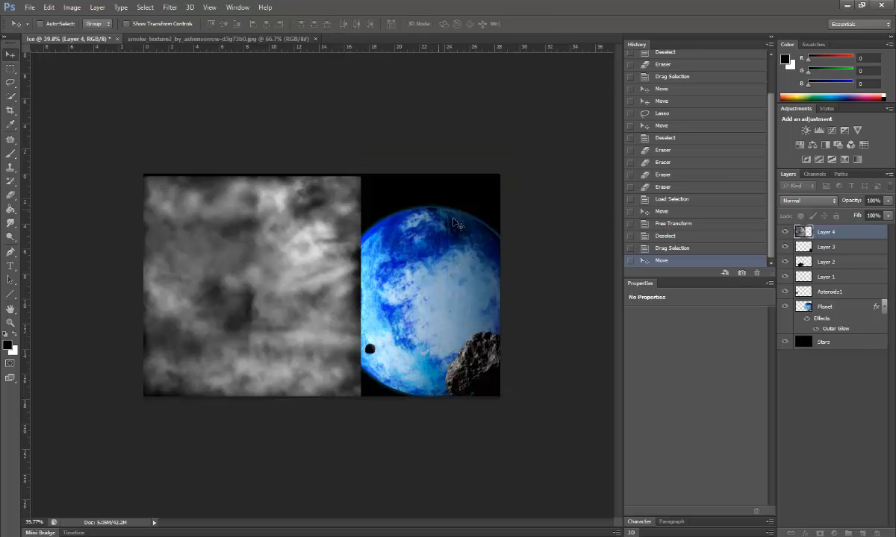
# Step: Restore the smoke layer state in History and move the smoke toward the canvas's top-left
pyautogui.click(713, 236)
pyautogui.click(706, 249)
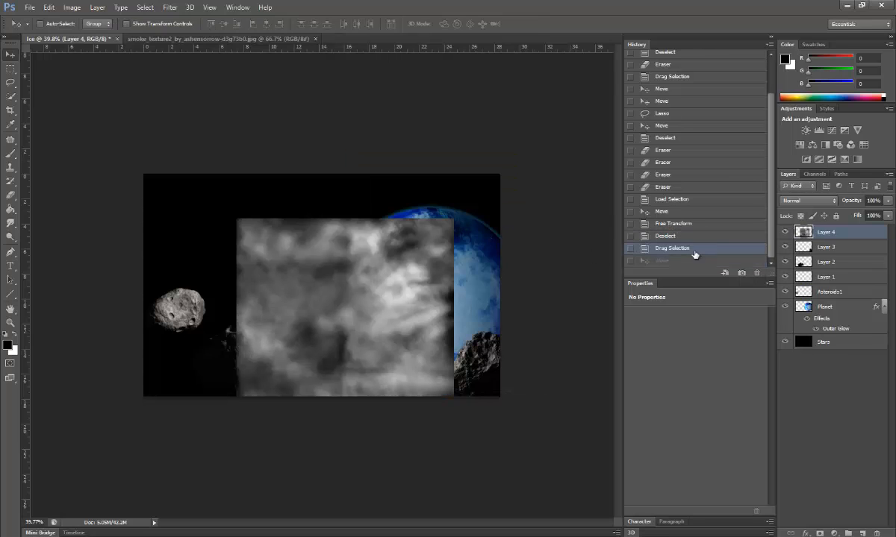
pyautogui.moveTo(394, 294); pyautogui.dragTo(294, 263)
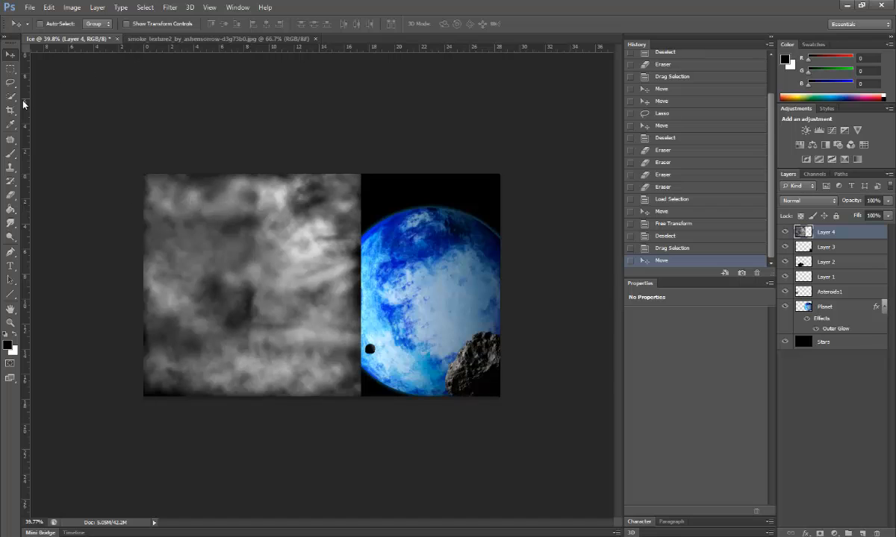
pyautogui.click(47, 6)
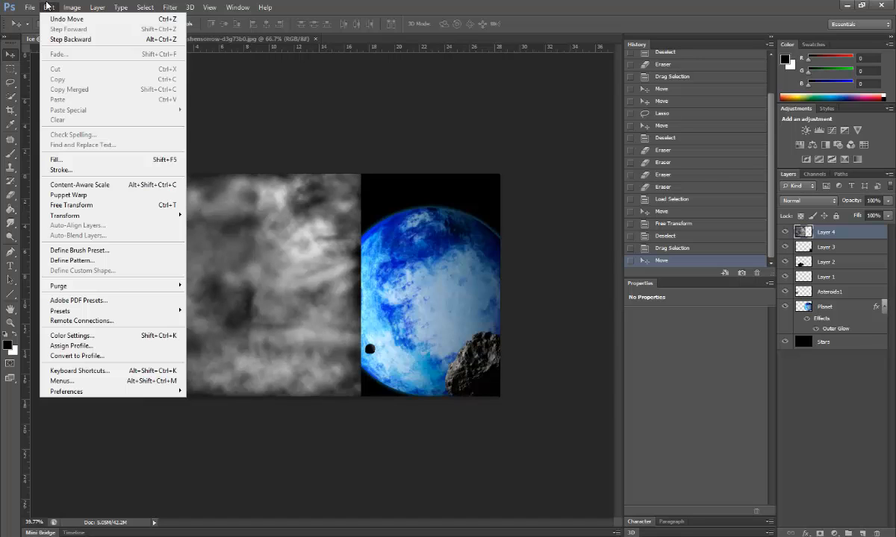
pyautogui.click(313, 285)
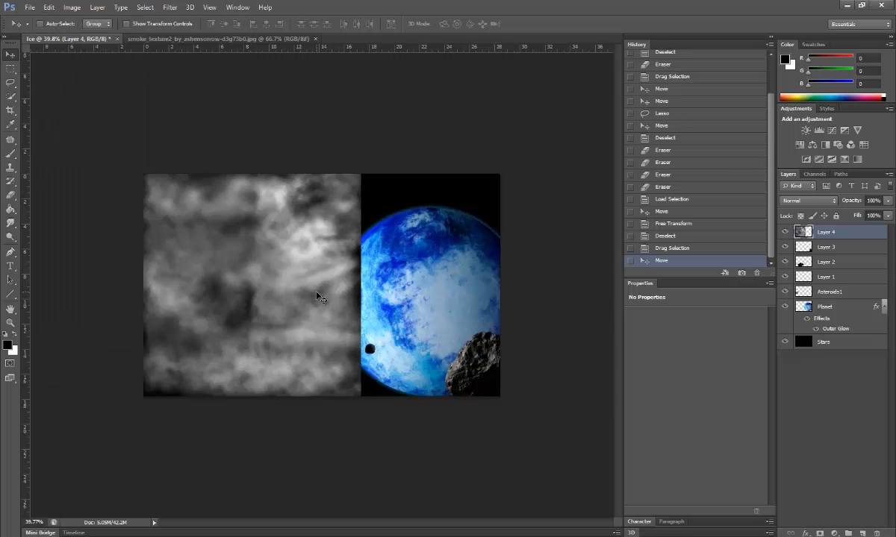
# Step: Stretch the smoke across the canvas width and distort its right edge downward into a slanted band
pyautogui.hotkey('ctrl', 't')
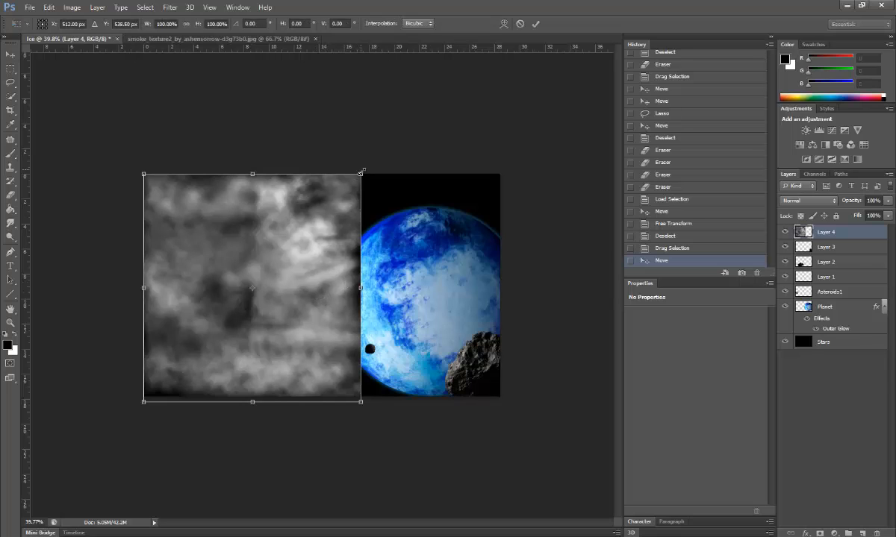
pyautogui.moveTo(361, 172); pyautogui.dragTo(165, 263)
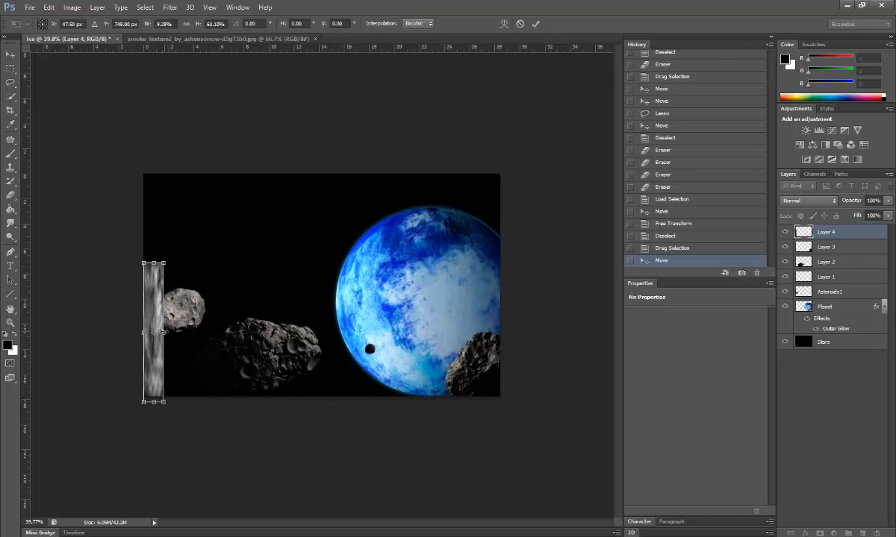
pyautogui.moveTo(164, 332); pyautogui.dragTo(499, 332)
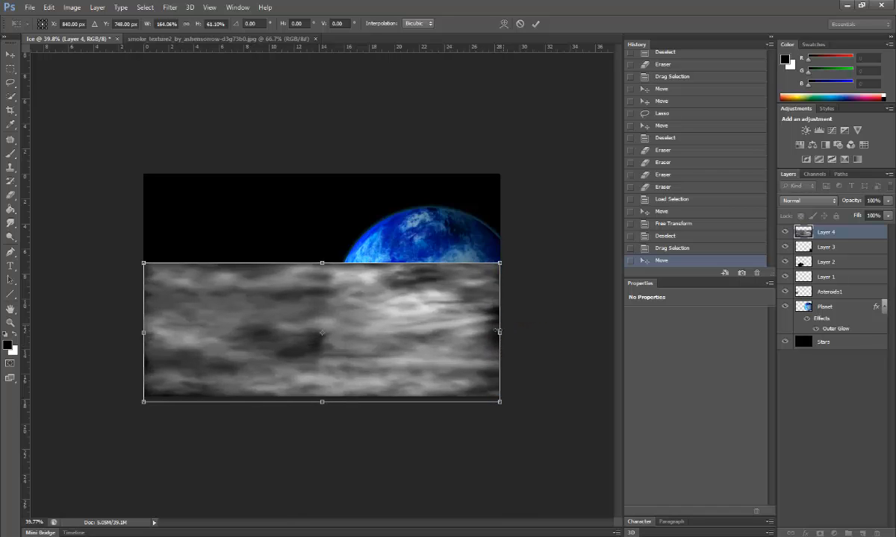
pyautogui.click(51, 7)
pyautogui.moveTo(74, 216)
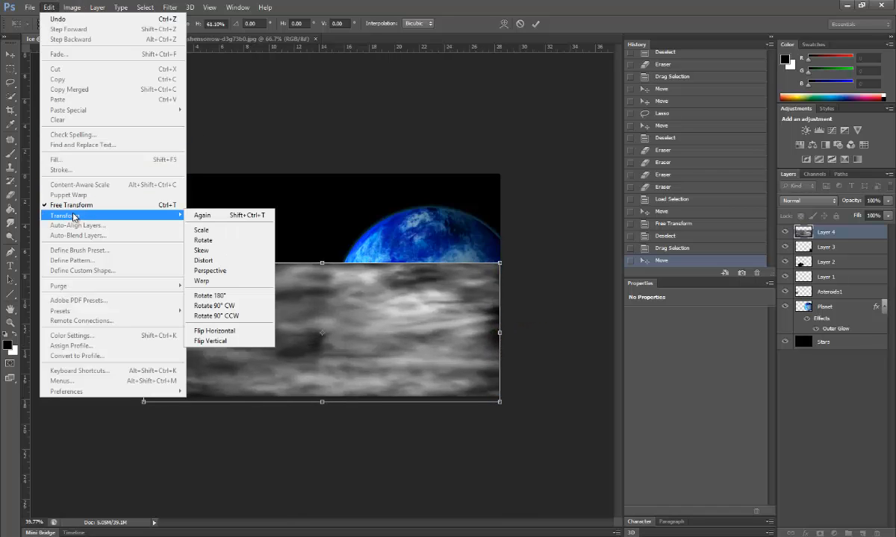
pyautogui.click(211, 262)
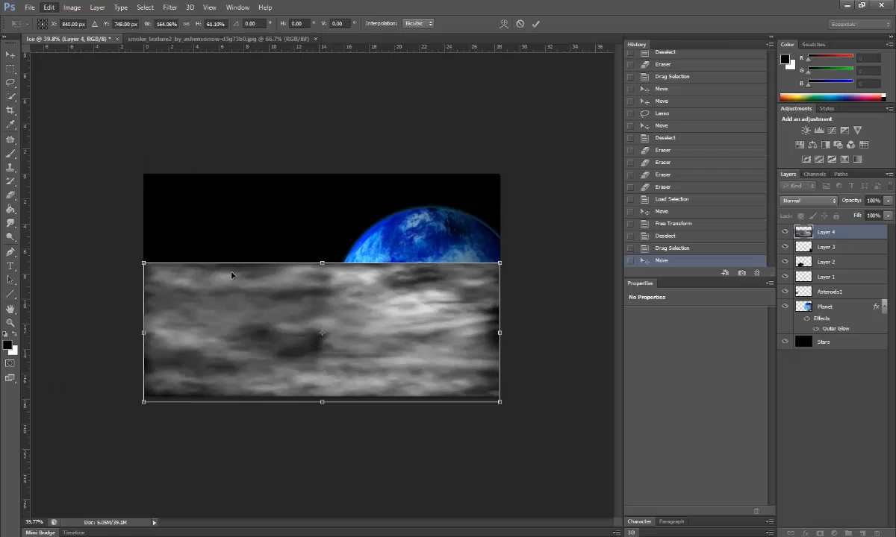
pyautogui.moveTo(500, 264); pyautogui.dragTo(500, 285)
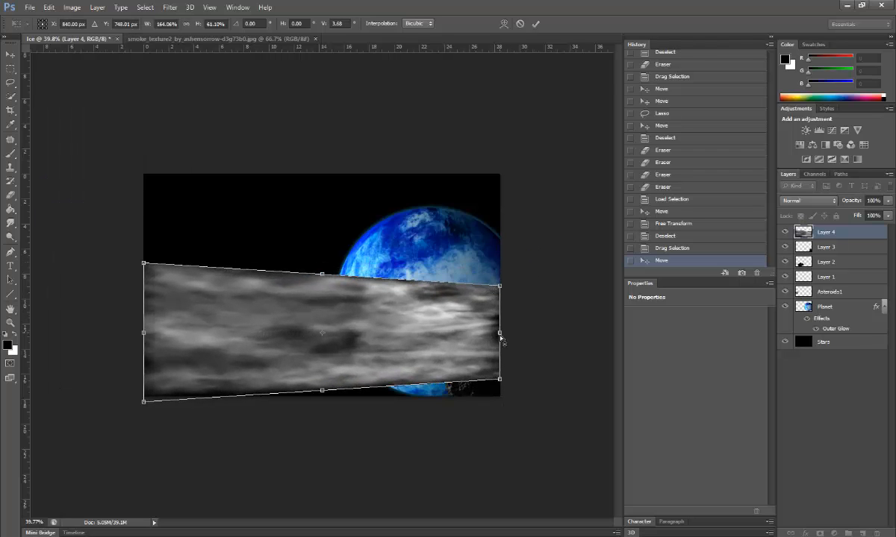
pyautogui.moveTo(501, 341); pyautogui.dragTo(500, 355)
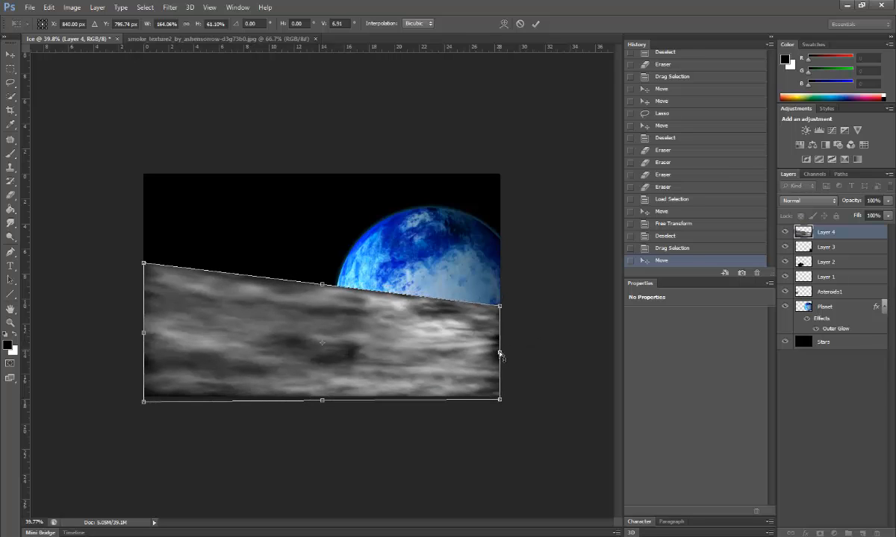
pyautogui.press('Return')
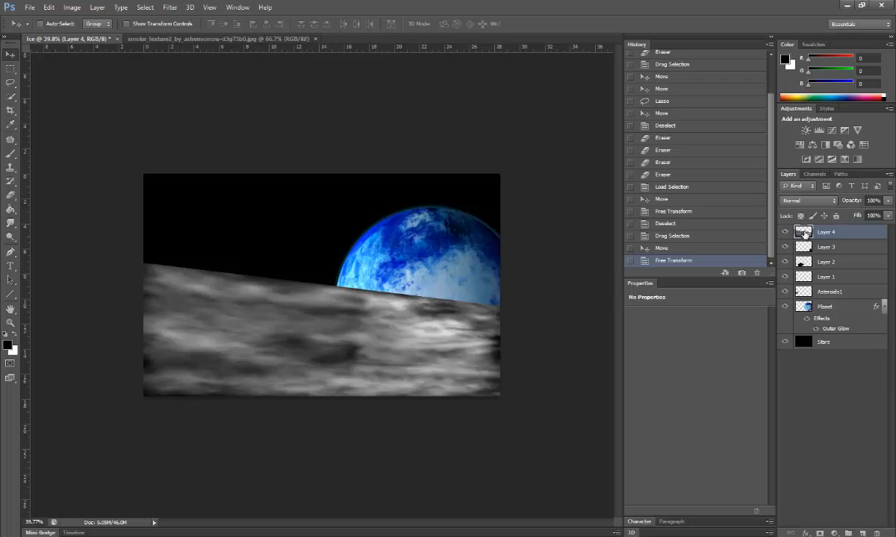
# Step: Set Layer 4 to 10% opacity, fit the image on screen, and move it just above Planet
pyautogui.moveTo(855, 203); pyautogui.dragTo(802, 209)
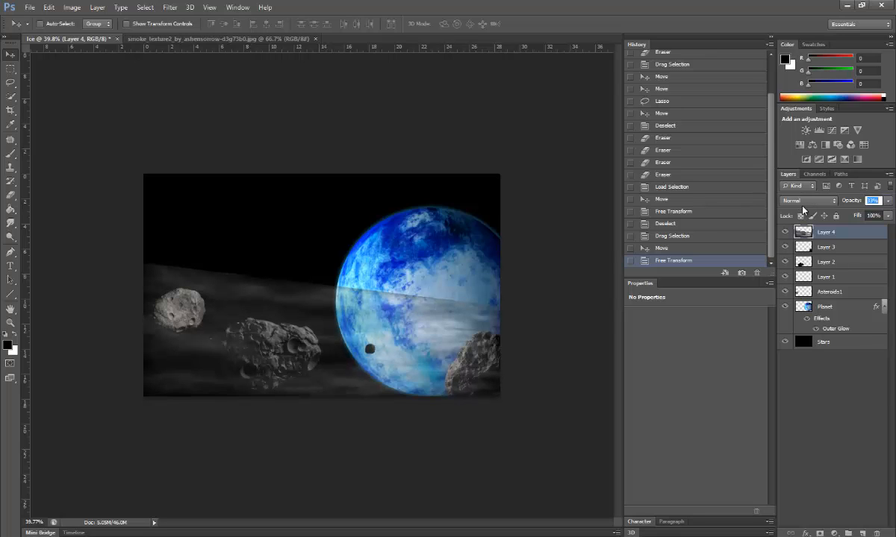
pyautogui.click(879, 200)
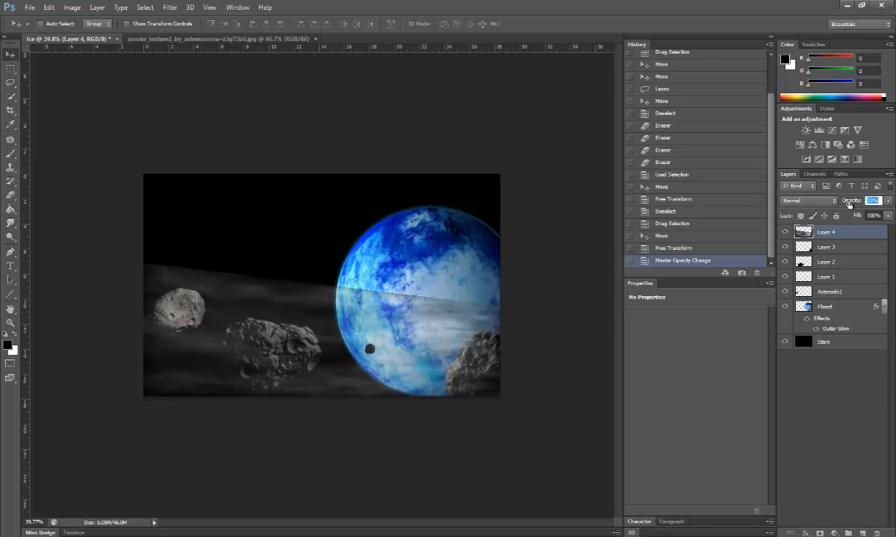
pyautogui.write('15')
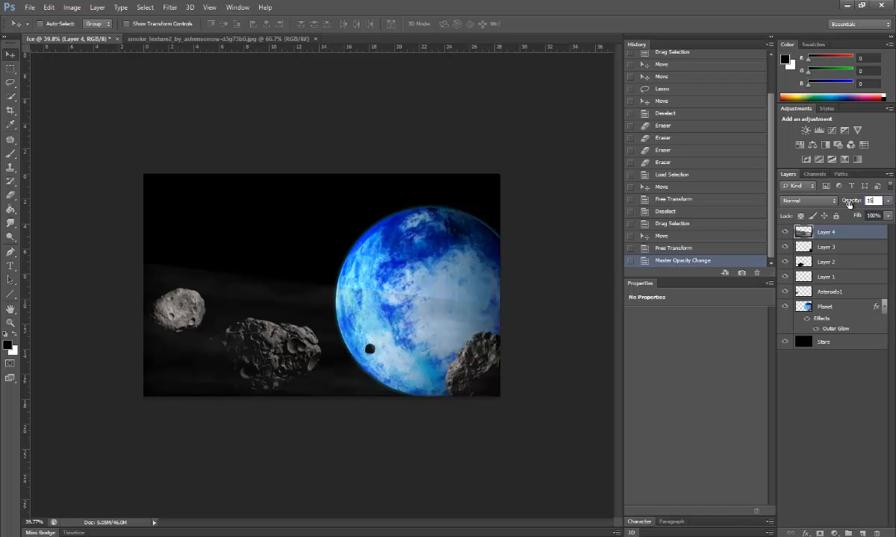
pyautogui.press('BackSpace')
pyautogui.press('BackSpace')
pyautogui.write('13')
pyautogui.press('BackSpace')
pyautogui.write('0')
pyautogui.press('Return')
pyautogui.hotkey('ctrl', '0')
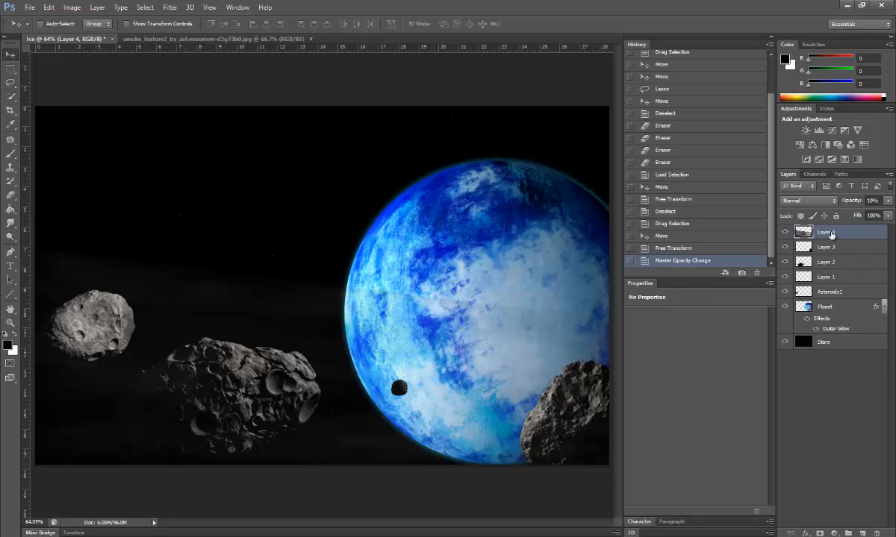
pyautogui.moveTo(831, 235); pyautogui.dragTo(833, 296)
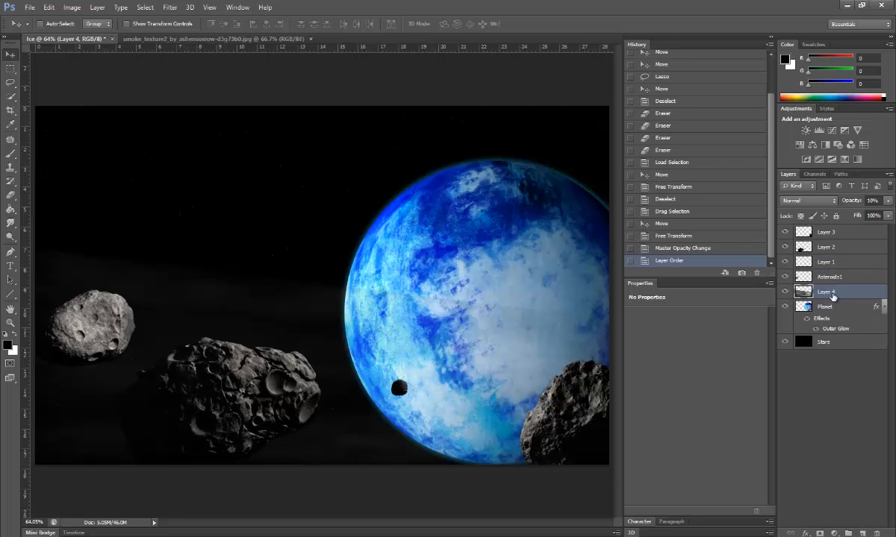
# Step: Smudge the smoke near the left asteroid and planet, then revert to the first smudge step
pyautogui.click(12, 224)
pyautogui.moveTo(55, 252)
pyautogui.mouseDown()
pyautogui.moveTo(279, 279)
pyautogui.moveTo(243, 267)
pyautogui.moveTo(264, 297)
pyautogui.moveTo(421, 304)
pyautogui.moveTo(327, 300)
pyautogui.moveTo(422, 295)
pyautogui.moveTo(477, 321)
pyautogui.moveTo(495, 312)
pyautogui.moveTo(551, 332)
pyautogui.moveTo(586, 324)
pyautogui.mouseUp()
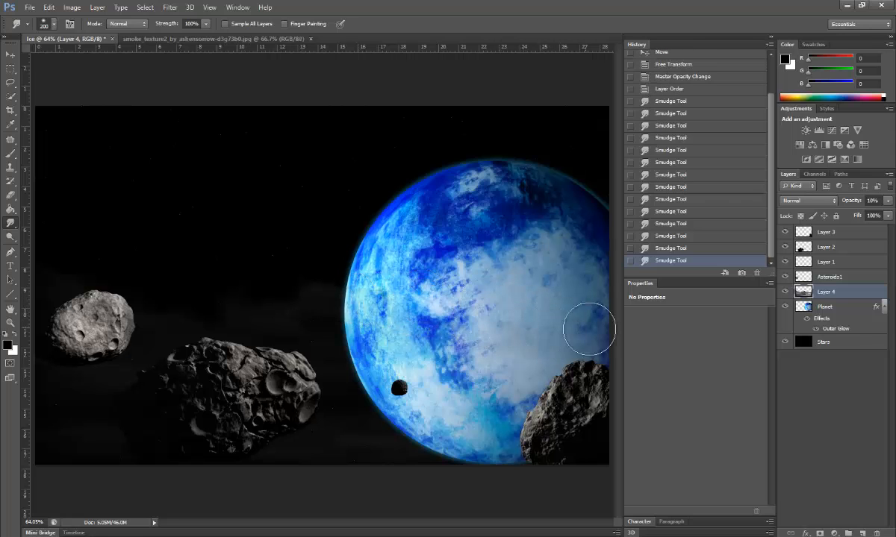
pyautogui.moveTo(344, 268)
pyautogui.mouseDown()
pyautogui.moveTo(353, 297)
pyautogui.moveTo(418, 331)
pyautogui.mouseUp()
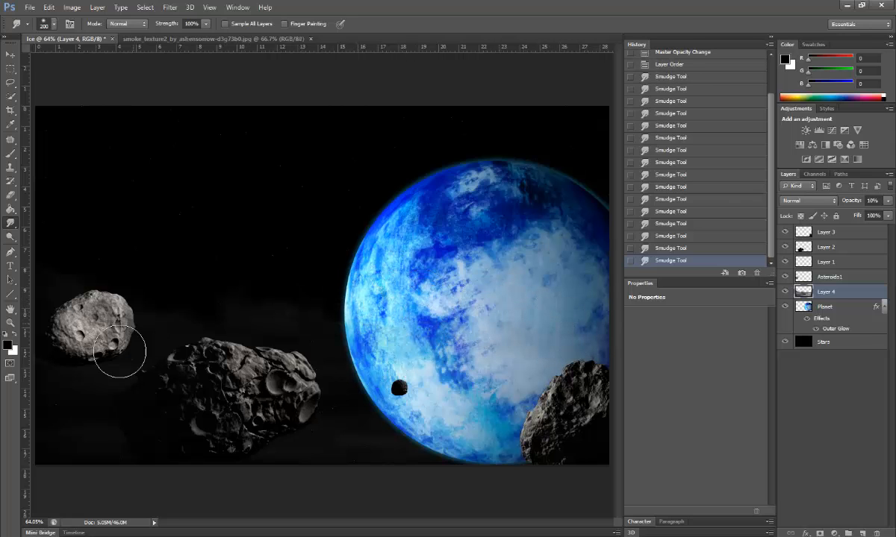
pyautogui.moveTo(121, 353)
pyautogui.mouseDown()
pyautogui.moveTo(90, 402)
pyautogui.moveTo(115, 435)
pyautogui.moveTo(336, 460)
pyautogui.mouseUp()
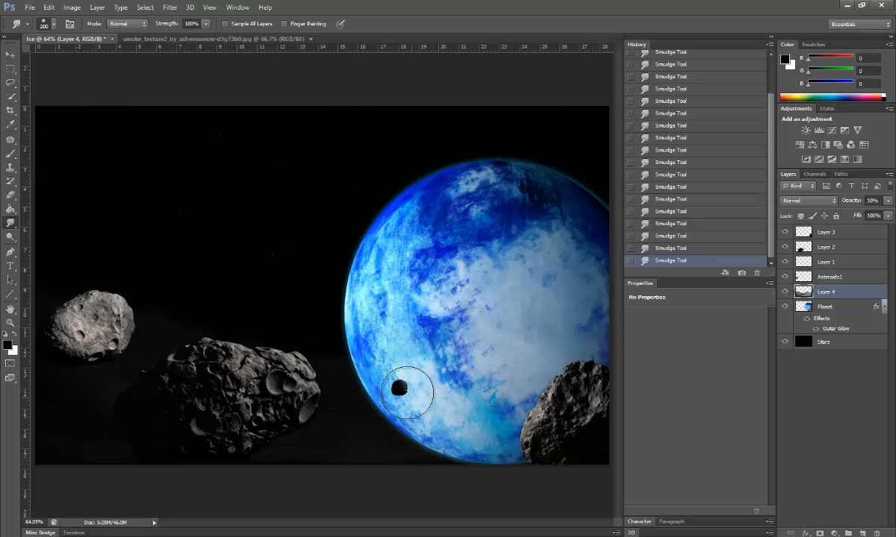
pyautogui.click(719, 166)
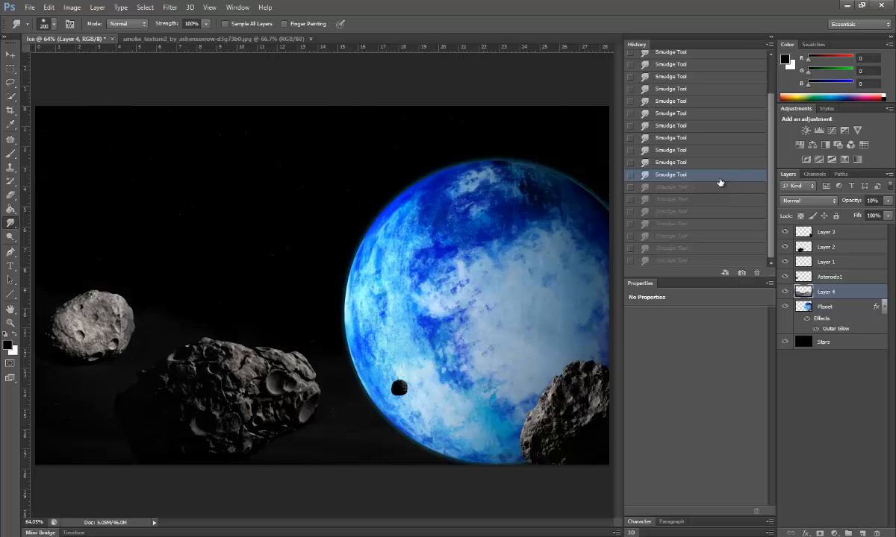
pyautogui.click(698, 128)
pyautogui.scroll(2, 698, 135)
pyautogui.click(669, 74)
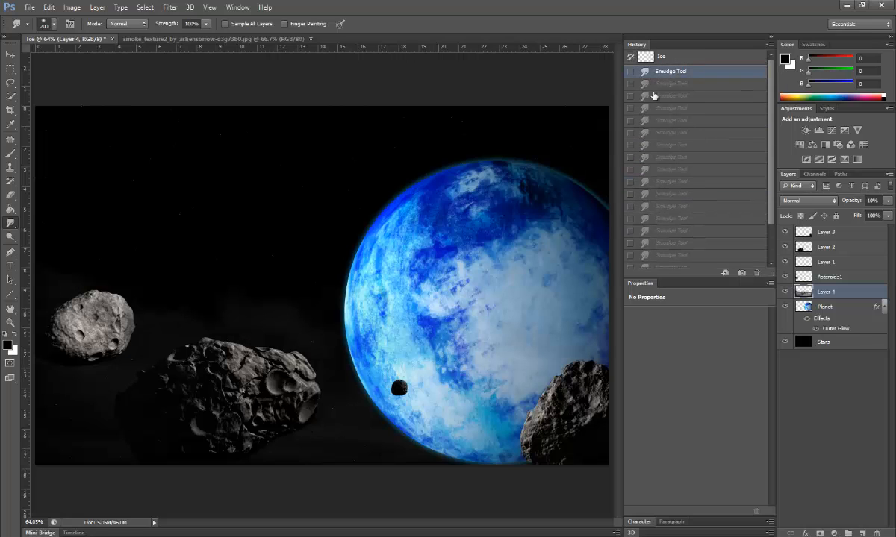
# Step: Smudge the haze again across the planet, its lower edge, and around the asteroids
pyautogui.moveTo(252, 309)
pyautogui.mouseDown()
pyautogui.moveTo(292, 322)
pyautogui.moveTo(306, 354)
pyautogui.mouseUp()
pyautogui.moveTo(171, 326)
pyautogui.mouseDown()
pyautogui.moveTo(195, 304)
pyautogui.moveTo(138, 306)
pyautogui.moveTo(125, 282)
pyautogui.mouseUp()
pyautogui.moveTo(498, 334); pyautogui.dragTo(505, 372)
pyautogui.moveTo(545, 346); pyautogui.dragTo(496, 380)
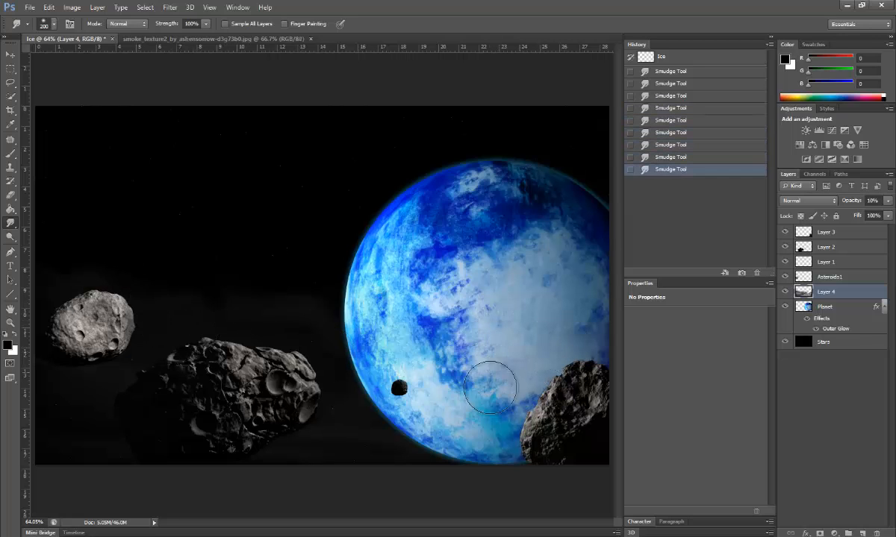
pyautogui.moveTo(470, 351); pyautogui.dragTo(410, 409)
pyautogui.moveTo(358, 385)
pyautogui.mouseDown()
pyautogui.moveTo(324, 416)
pyautogui.moveTo(321, 437)
pyautogui.mouseUp()
pyautogui.moveTo(336, 426); pyautogui.dragTo(361, 459)
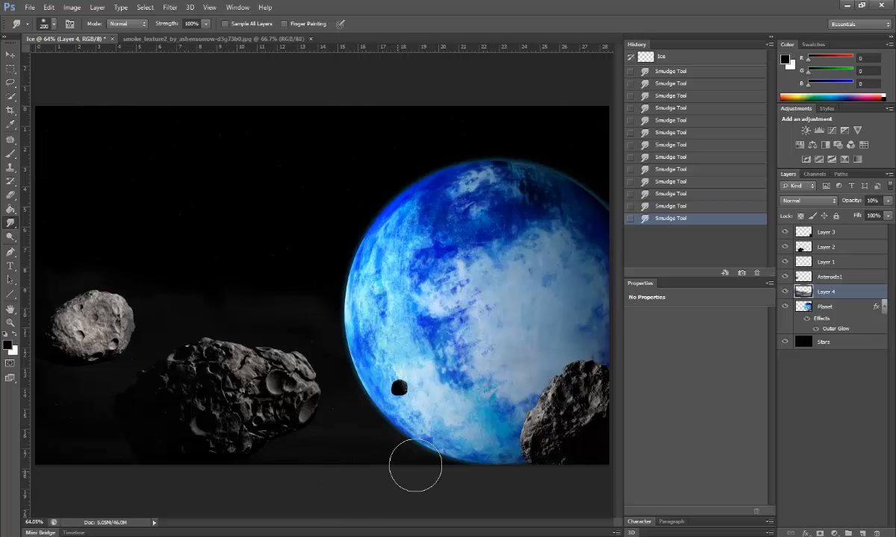
# Step: Select Layer 3 through Asteroids1 together in the Layers panel
pyautogui.click(835, 452)
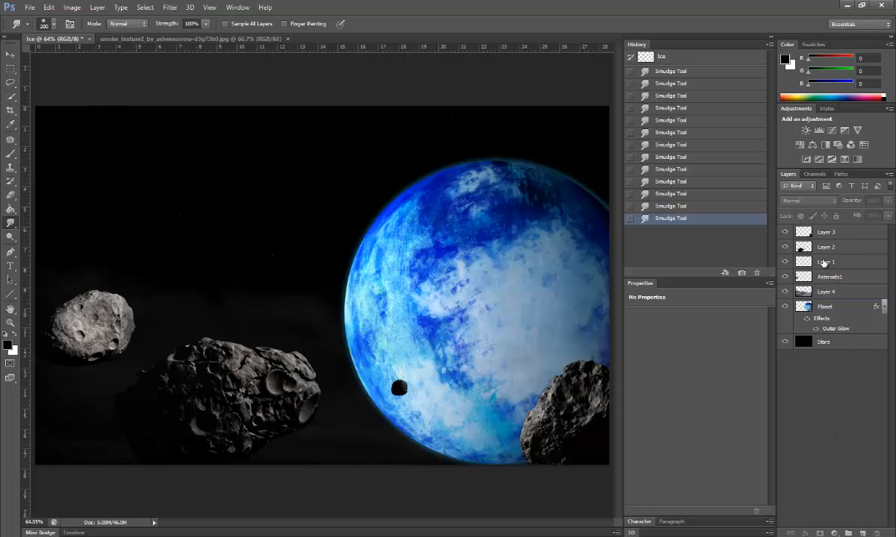
pyautogui.click(825, 233)
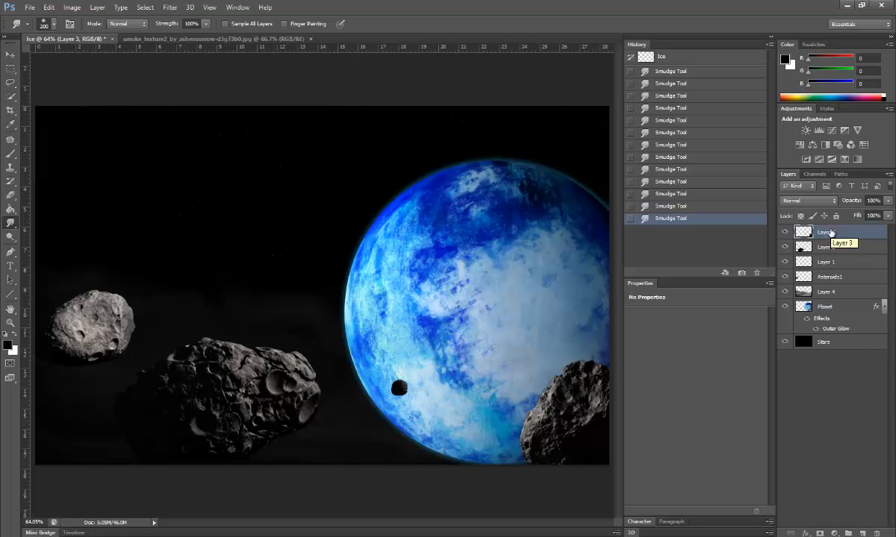
pyautogui.keyDown('shift'); pyautogui.click(828, 248); pyautogui.keyUp('shift')
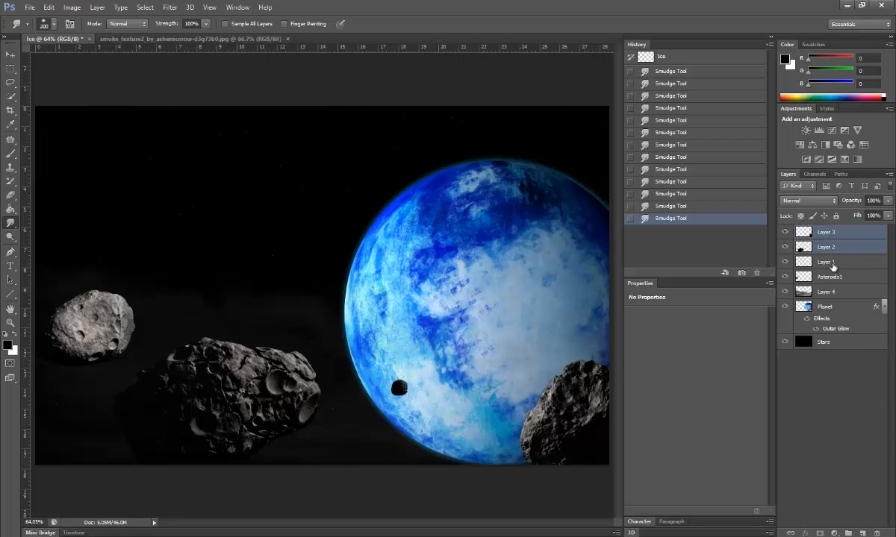
pyautogui.keyDown('shift'); pyautogui.click(829, 263); pyautogui.keyUp('shift')
pyautogui.keyDown('shift'); pyautogui.click(830, 279); pyautogui.keyUp('shift')
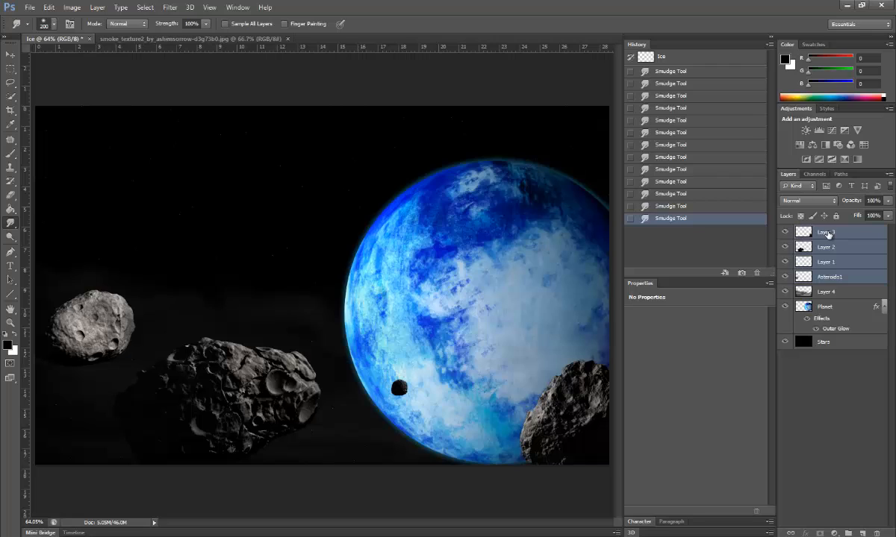
# Step: Deselect the layers, dismiss the no-layer smudge error, and make Stars the active layer
pyautogui.click(810, 399)
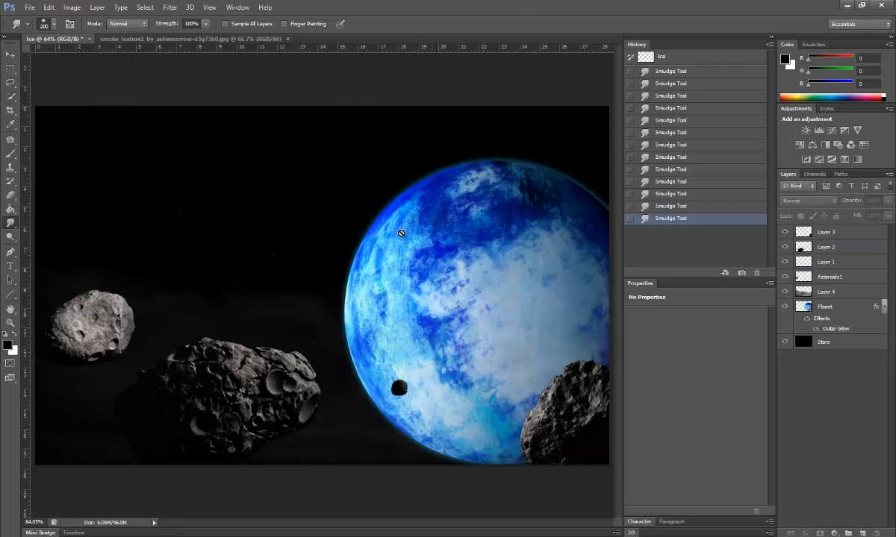
pyautogui.click(397, 258)
pyautogui.click(439, 208)
pyautogui.click(821, 344)
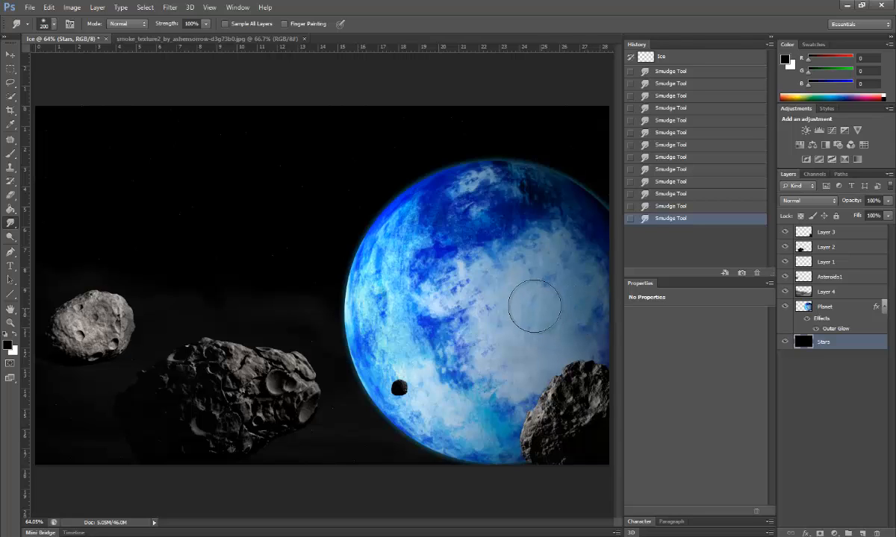
# Step: Set up a white soft Brush at 150 px size and 0% hardness
pyautogui.click(9, 157)
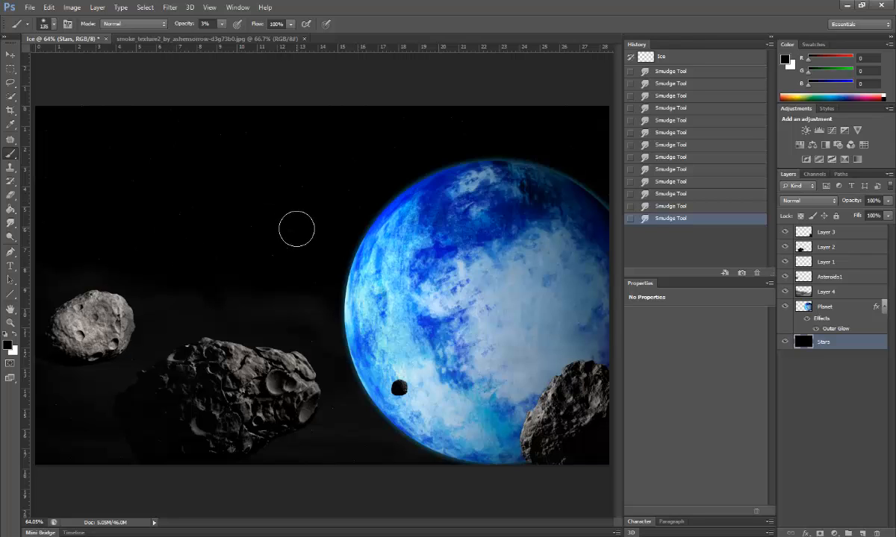
pyautogui.press('x')
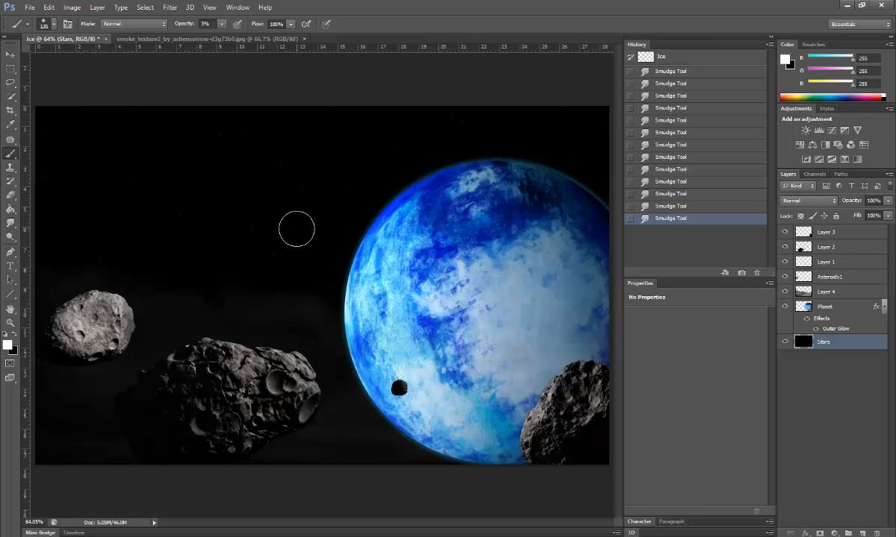
pyautogui.click(47, 26)
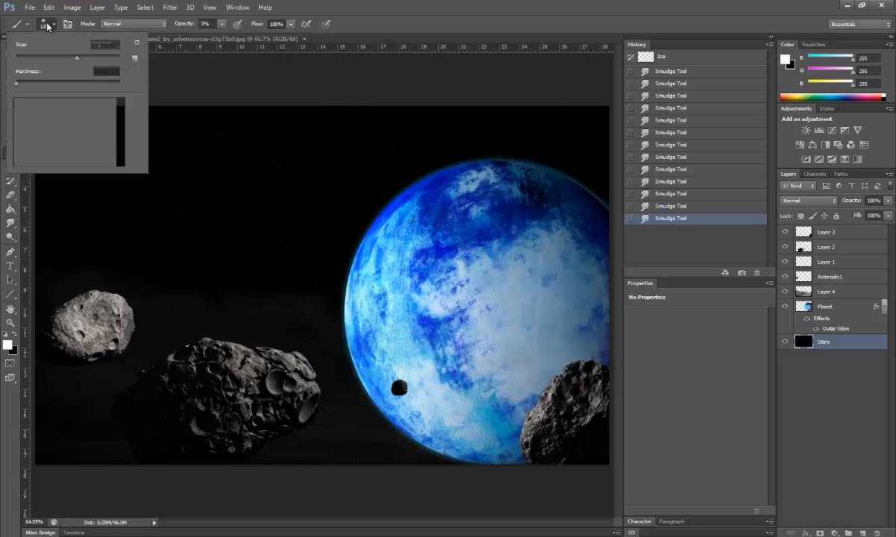
pyautogui.click(90, 44)
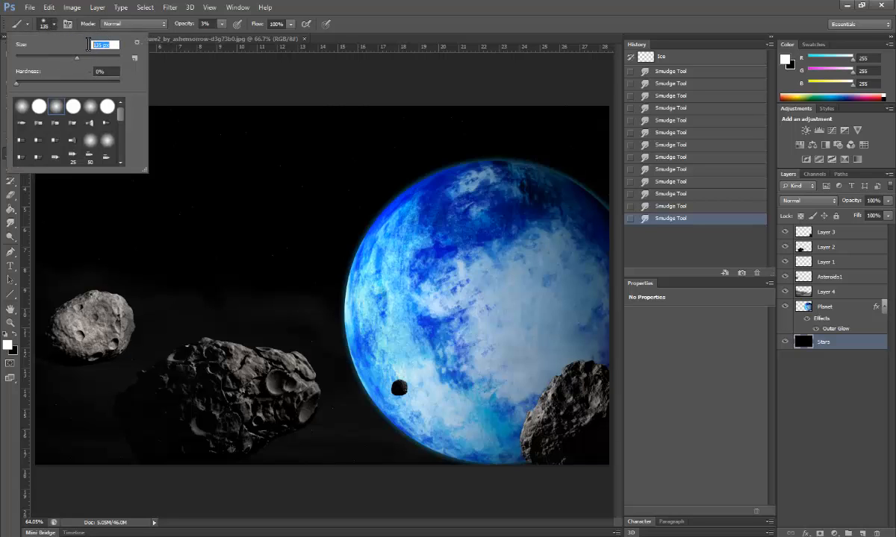
pyautogui.write('150')
pyautogui.press('Return')
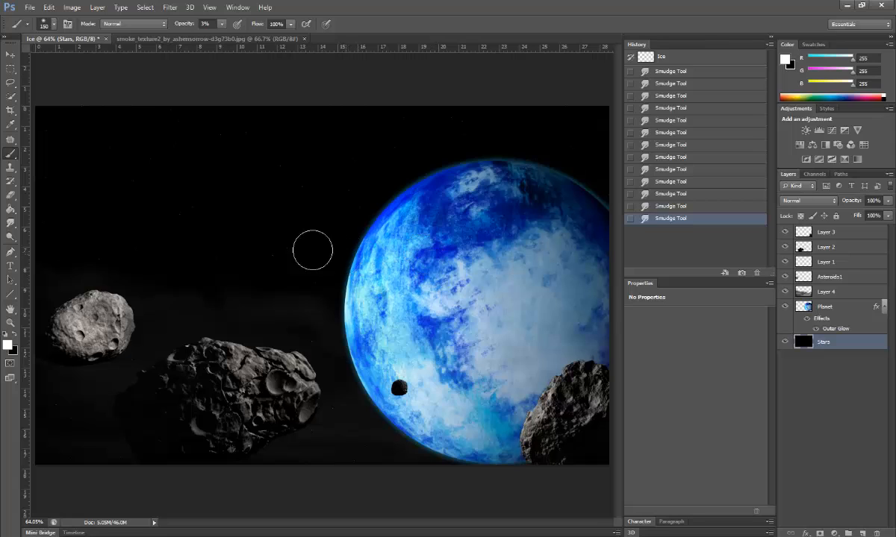
pyautogui.click(43, 25)
pyautogui.click(105, 72)
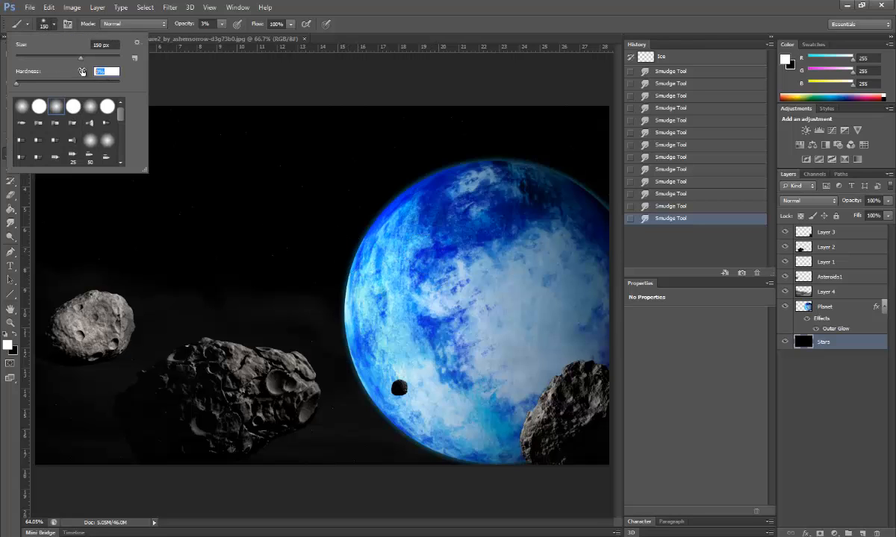
pyautogui.press('Return')
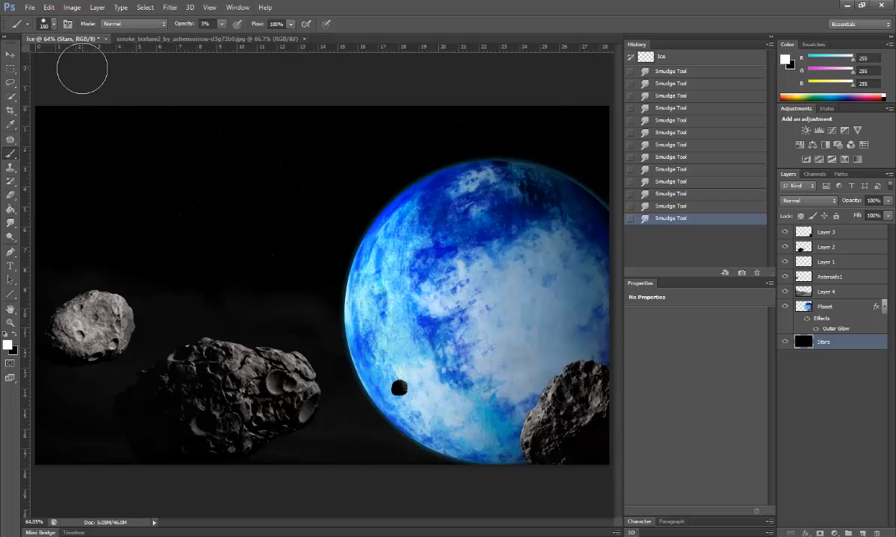
# Step: Build up a faint 3%-opacity glow on the Stars layer just left of the planet's edge
pyautogui.moveTo(344, 259); pyautogui.dragTo(336, 258)
pyautogui.click(336, 258)
pyautogui.click(336, 258)
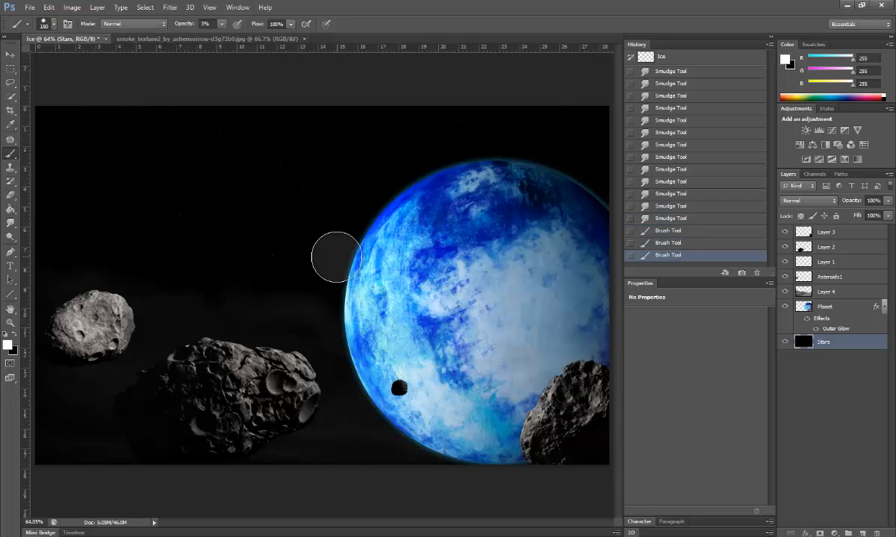
pyautogui.click(336, 257)
pyautogui.click(336, 257)
pyautogui.click(335, 258)
pyautogui.click(336, 257)
pyautogui.click(336, 257)
pyautogui.click(336, 258)
pyautogui.click(336, 257)
pyautogui.click(336, 258)
pyautogui.click(336, 258)
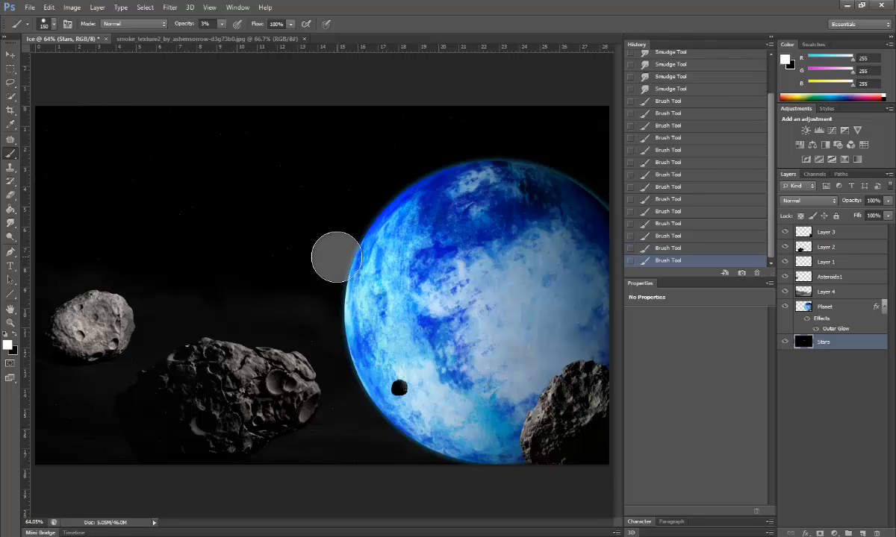
pyautogui.click(336, 257)
pyautogui.click(336, 257)
pyautogui.click(336, 257)
pyautogui.click(335, 257)
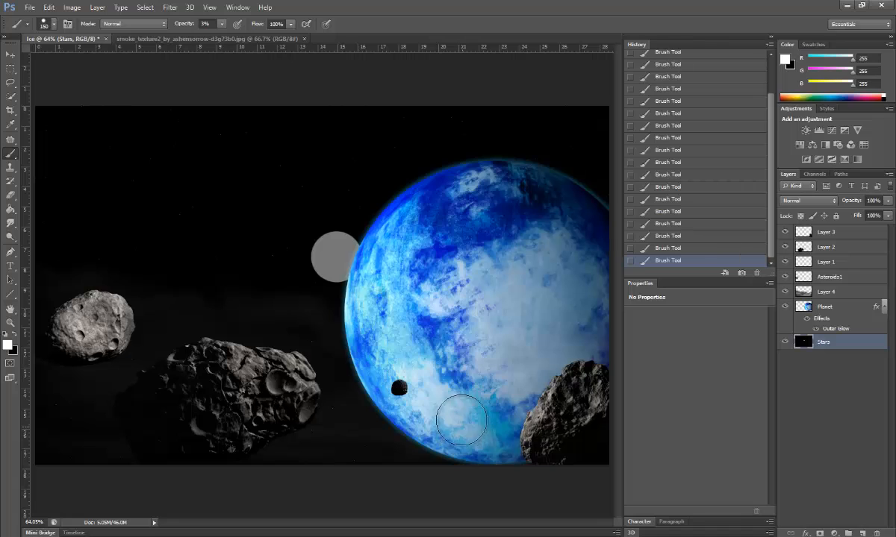
# Step: Apply a trial Lens Flare left of the planet with slightly lowered brightness, then undo it
pyautogui.click(168, 8)
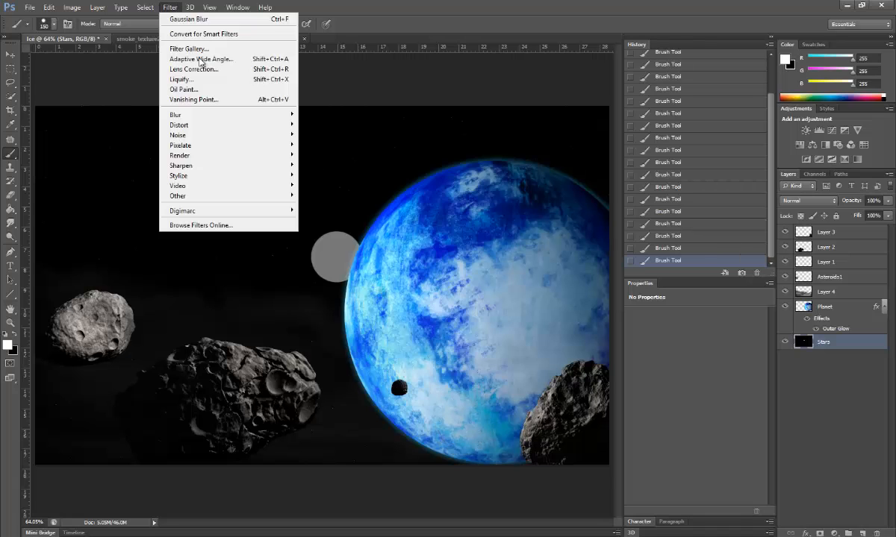
pyautogui.moveTo(261, 155)
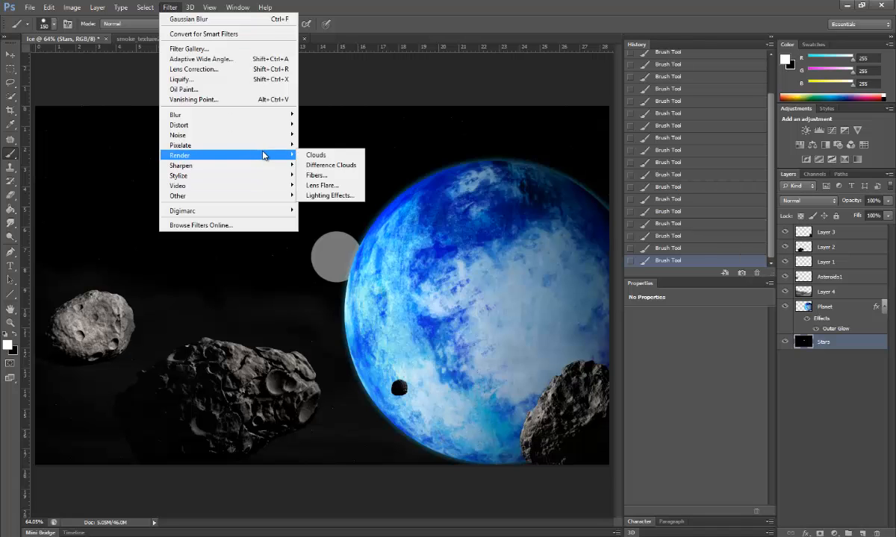
pyautogui.click(332, 185)
pyautogui.moveTo(381, 176); pyautogui.dragTo(409, 187)
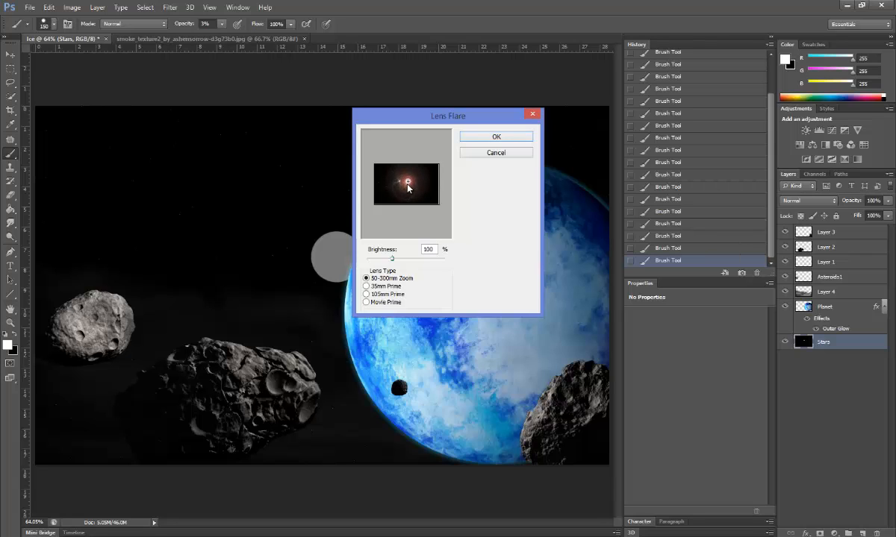
pyautogui.moveTo(408, 185)
pyautogui.mouseDown()
pyautogui.moveTo(378, 179)
pyautogui.moveTo(409, 181)
pyautogui.mouseUp()
pyautogui.moveTo(390, 259); pyautogui.dragTo(392, 260)
pyautogui.click(475, 142)
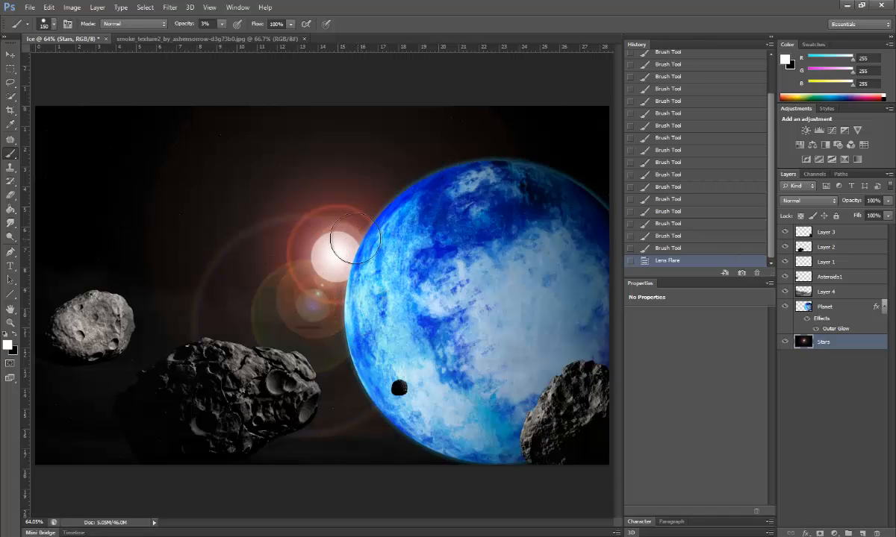
pyautogui.hotkey('ctrl', 'z')
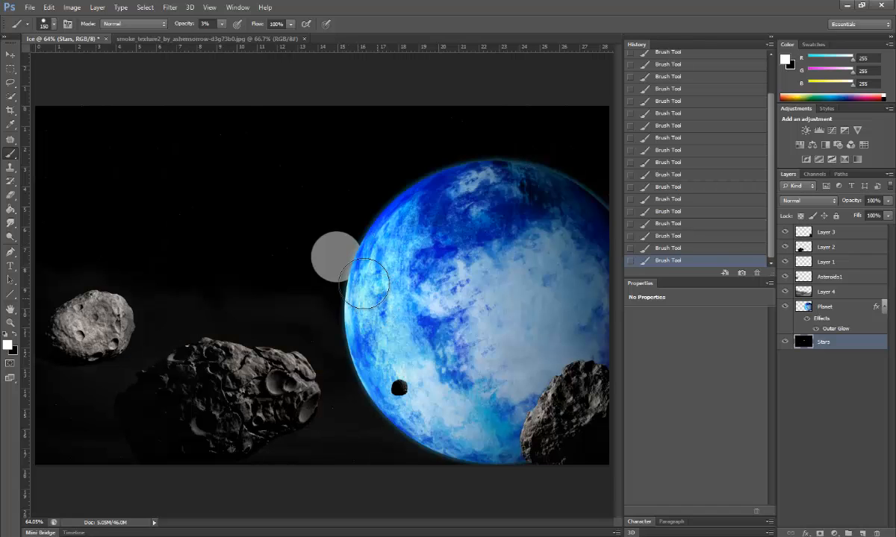
# Step: Reapply Filter > Render > Lens Flare beside the planet at 97% brightness
pyautogui.click(170, 8)
pyautogui.moveTo(216, 151)
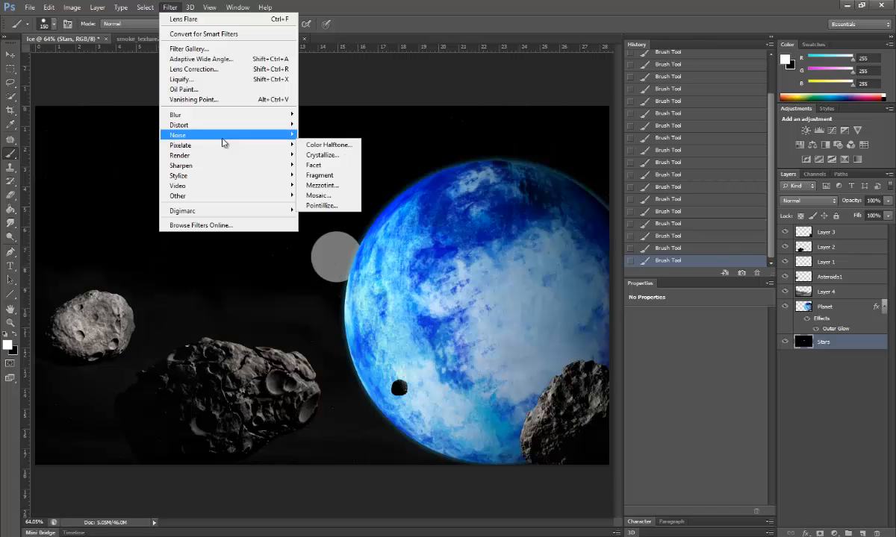
pyautogui.moveTo(243, 156)
pyautogui.click(332, 187)
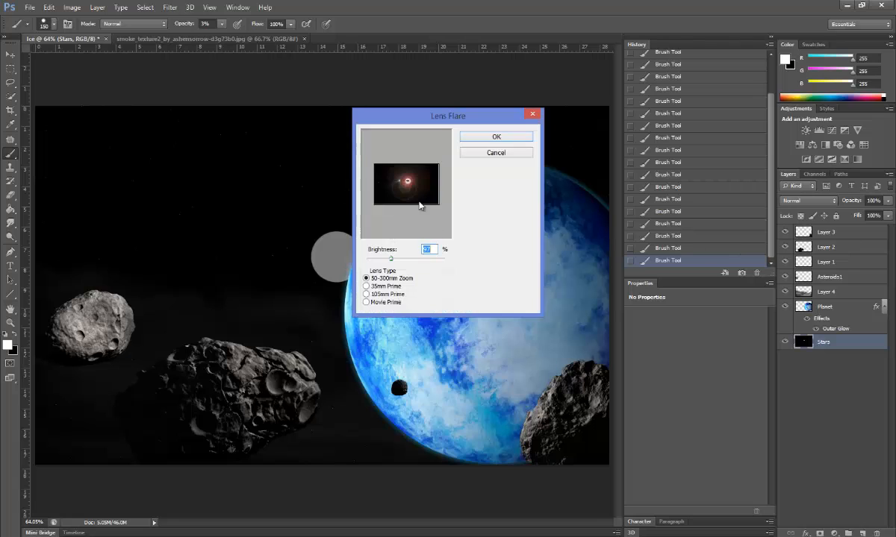
pyautogui.click(408, 186)
pyautogui.click(495, 138)
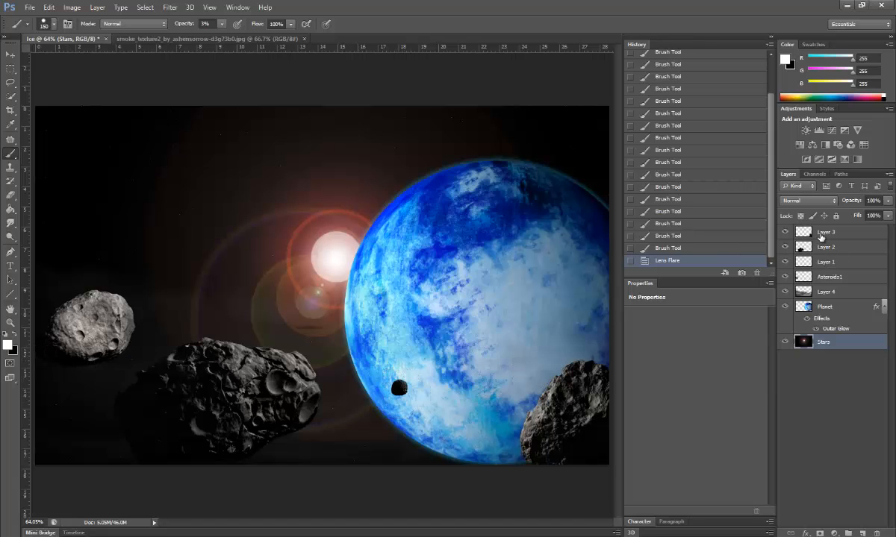
# Step: Select Layer 1's small black asteroid and rotate it about -95° with Free Transform
pyautogui.click(822, 264)
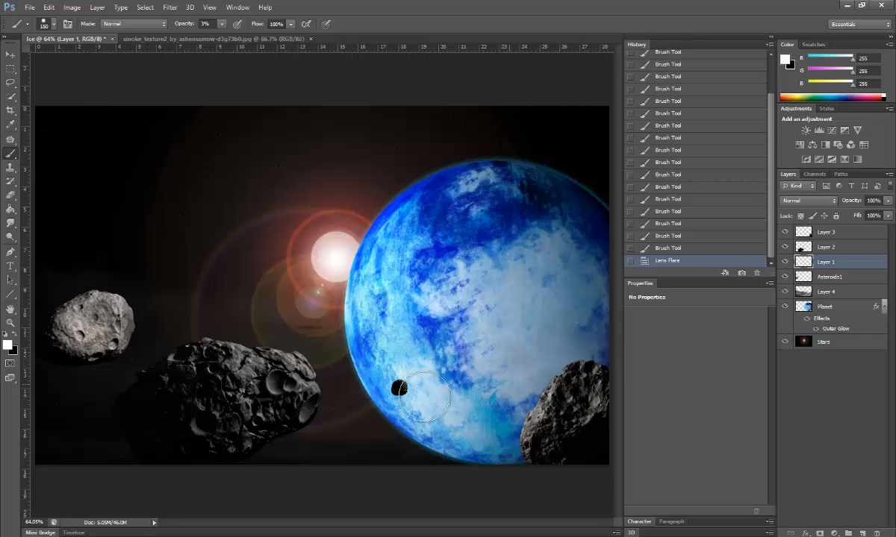
pyautogui.keyDown('ctrl'); pyautogui.click(795, 263); pyautogui.keyUp('ctrl')
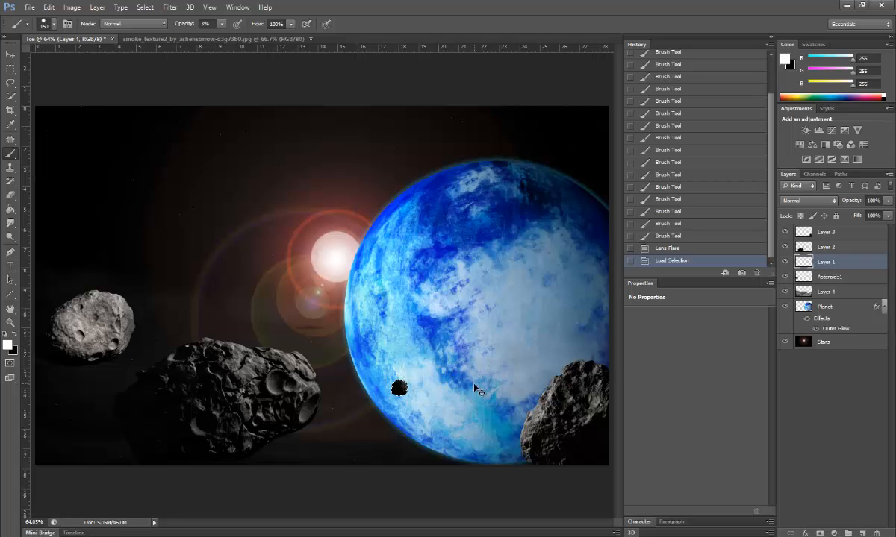
pyautogui.hotkey('ctrl', 't')
pyautogui.moveTo(419, 367); pyautogui.dragTo(377, 360)
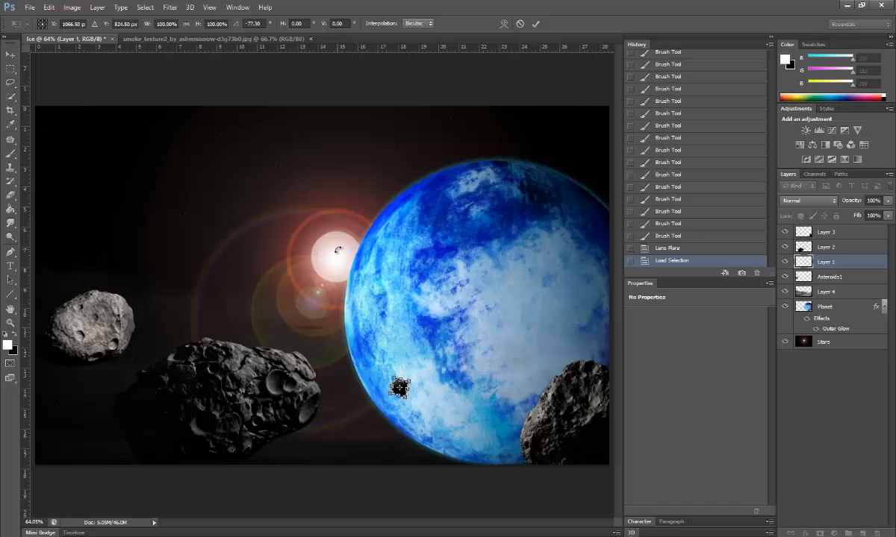
pyautogui.moveTo(386, 366); pyautogui.dragTo(376, 368)
pyautogui.press('Return')
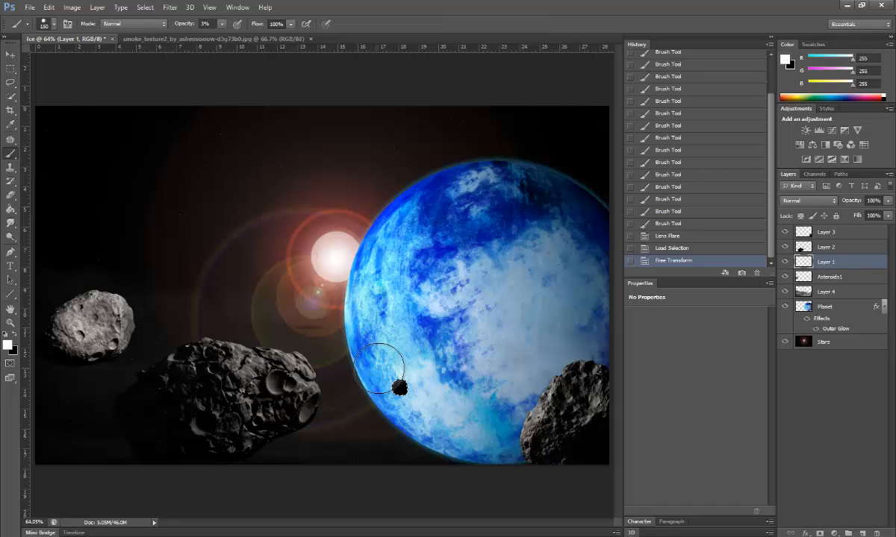
# Step: Deselect, then test a brush stroke over the lens flare and undo it
pyautogui.click(145, 7)
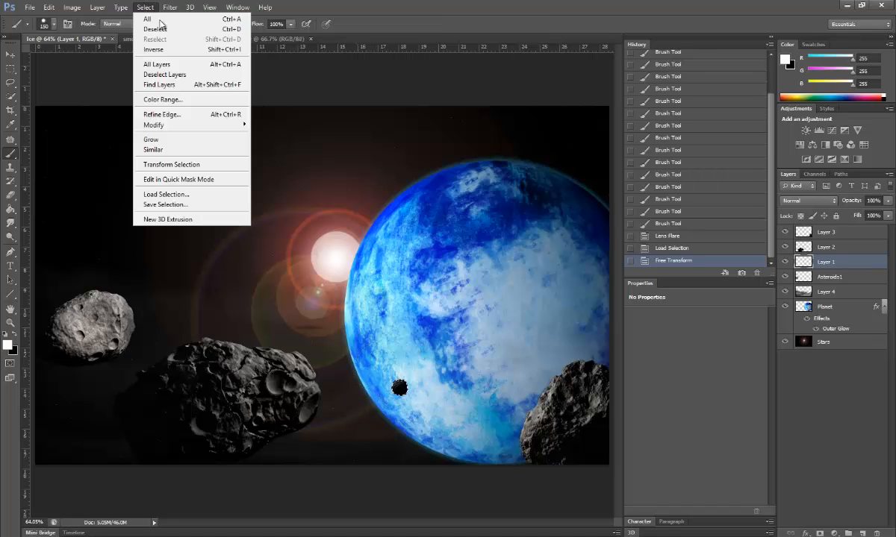
pyautogui.click(164, 33)
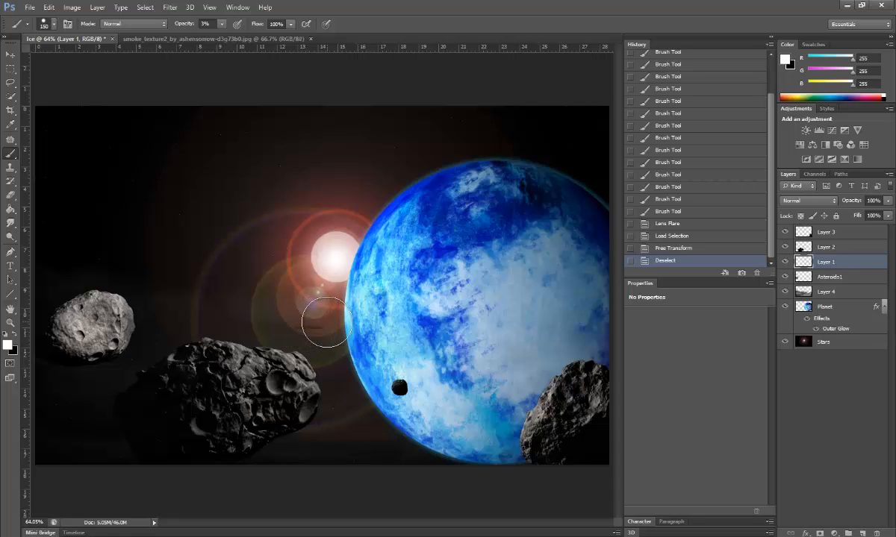
pyautogui.moveTo(325, 322); pyautogui.dragTo(321, 312)
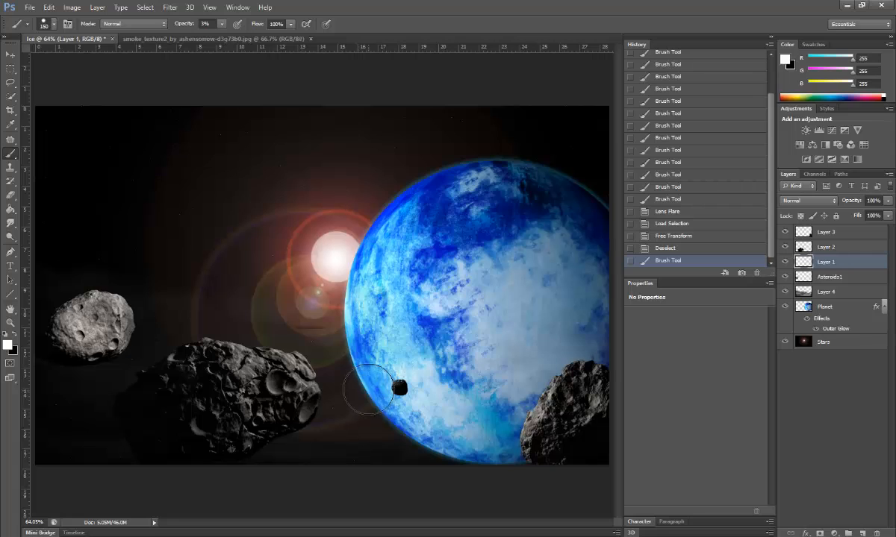
pyautogui.hotkey('ctrl', 'z')
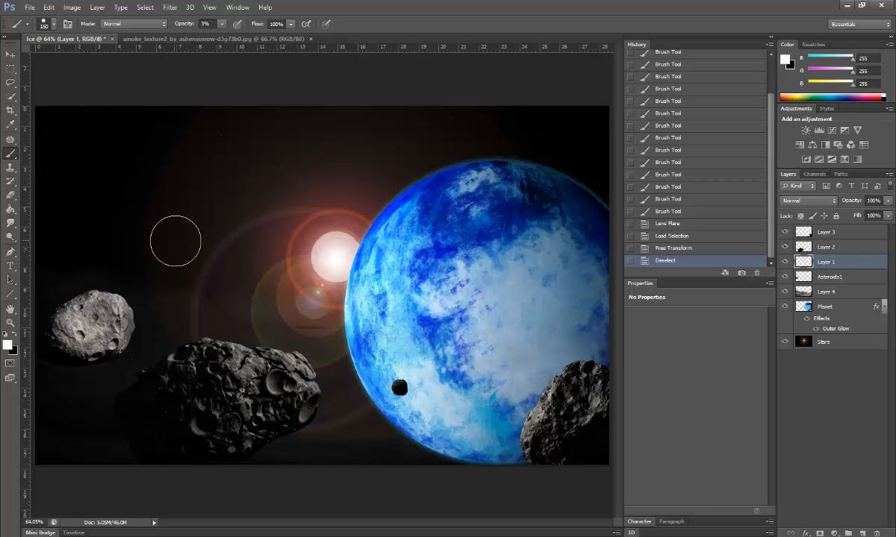
# Step: Erase dark overlay around the lens flare on Layers 1, 3 and 2, plus a patch between the asteroids
pyautogui.click(10, 193)
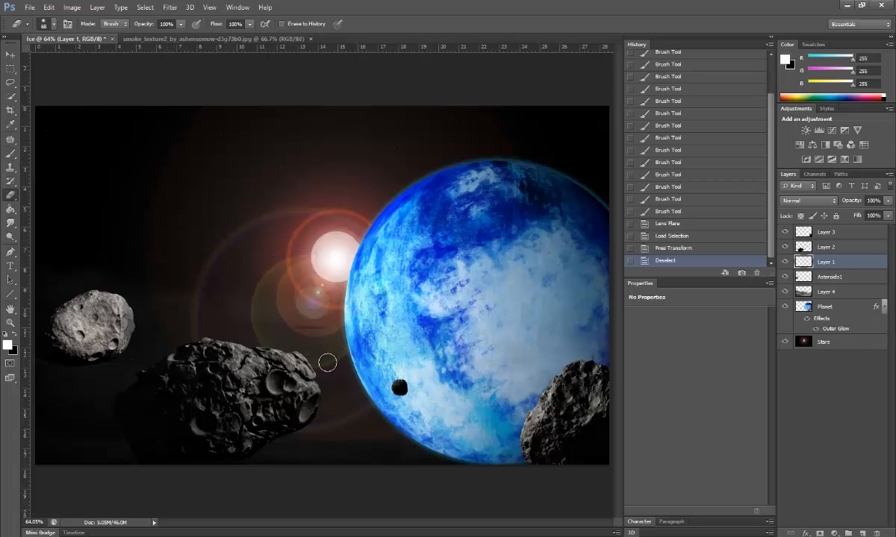
pyautogui.moveTo(314, 325); pyautogui.dragTo(320, 326)
pyautogui.moveTo(321, 326); pyautogui.dragTo(325, 326)
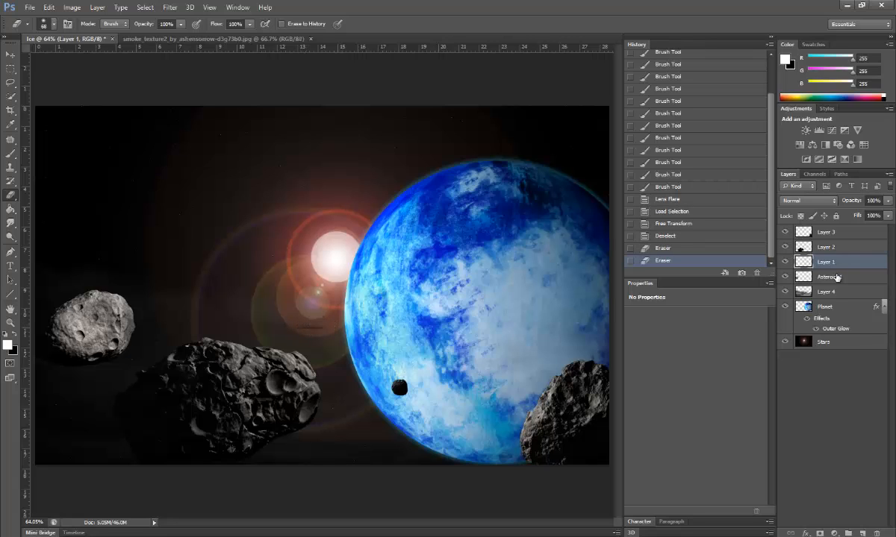
pyautogui.click(828, 234)
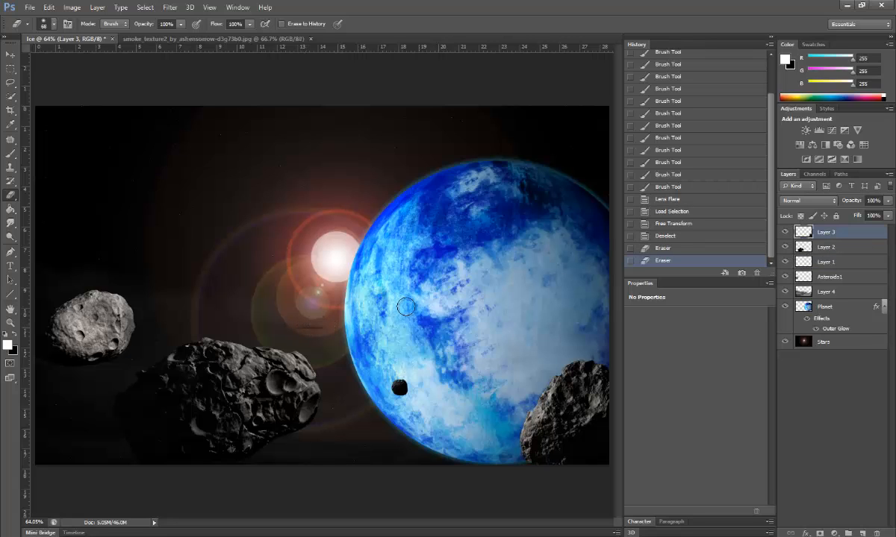
pyautogui.click(306, 326)
pyautogui.click(838, 247)
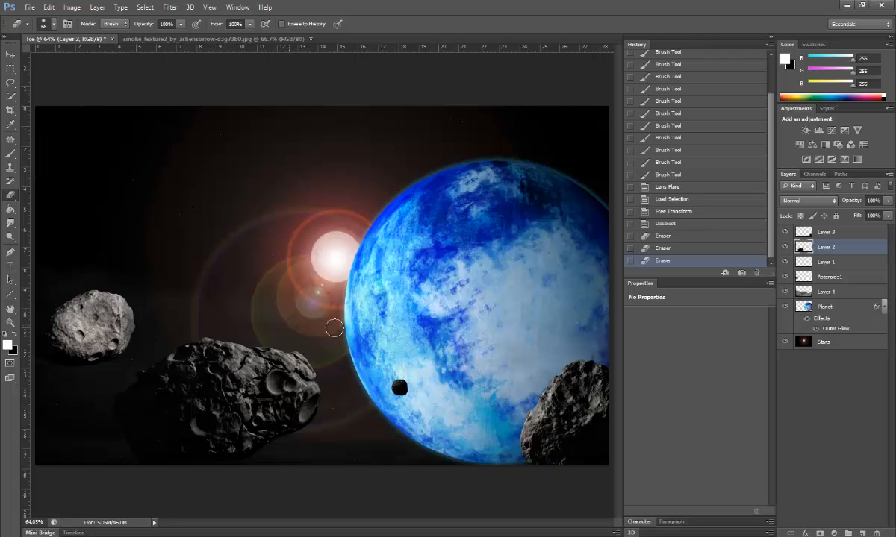
pyautogui.moveTo(334, 327); pyautogui.dragTo(351, 330)
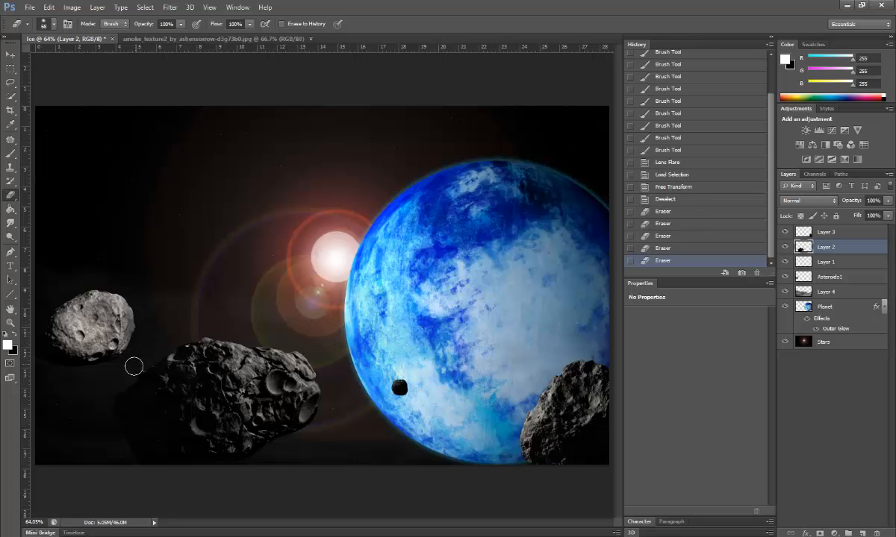
pyautogui.moveTo(134, 366)
pyautogui.mouseDown()
pyautogui.moveTo(153, 352)
pyautogui.moveTo(106, 410)
pyautogui.moveTo(135, 382)
pyautogui.mouseUp()
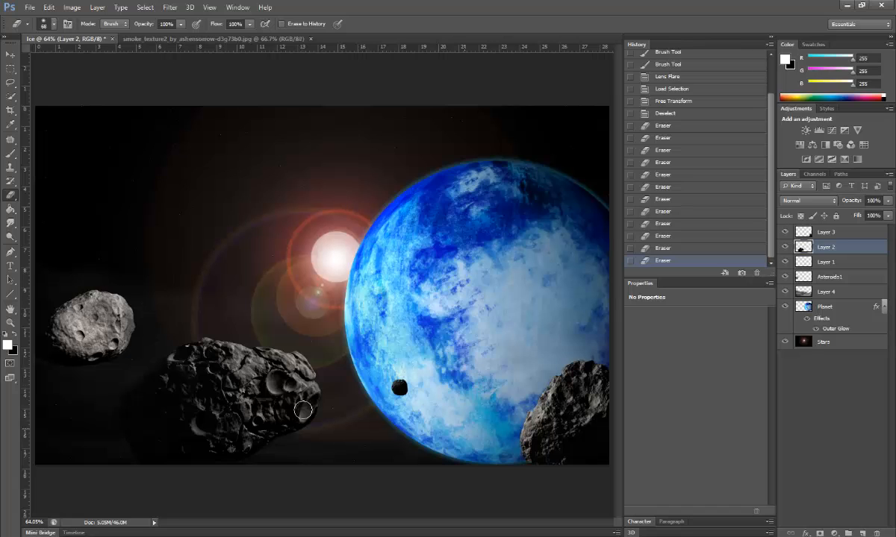
pyautogui.click(10, 153)
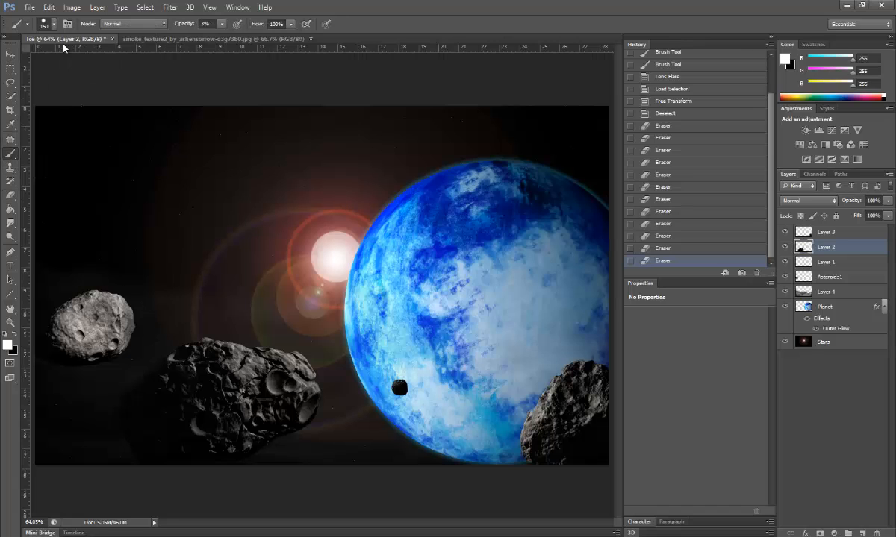
# Step: Set the foreground colour to mid grey #717171, test a haze stroke, and revert it in History
pyautogui.click(6, 344)
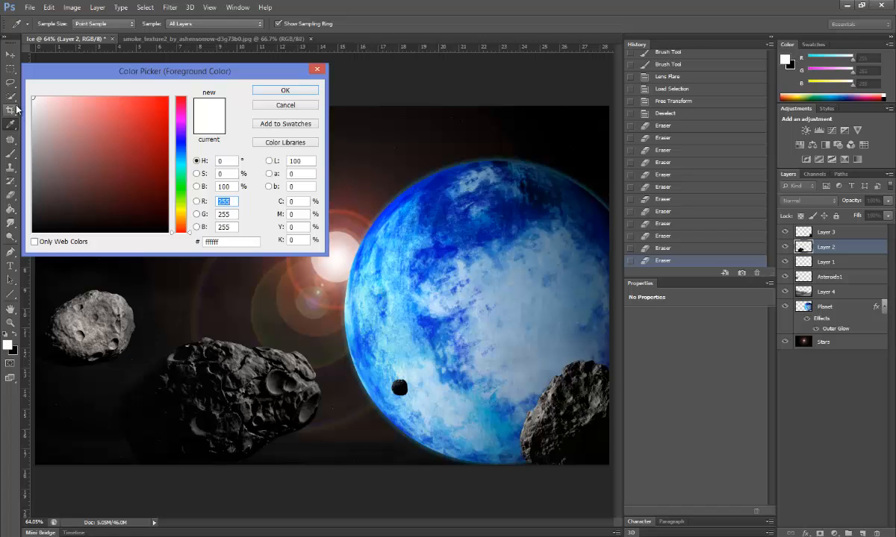
pyautogui.moveTo(35, 100)
pyautogui.mouseDown()
pyautogui.moveTo(33, 185)
pyautogui.moveTo(37, 170)
pyautogui.mouseUp()
pyautogui.click(284, 91)
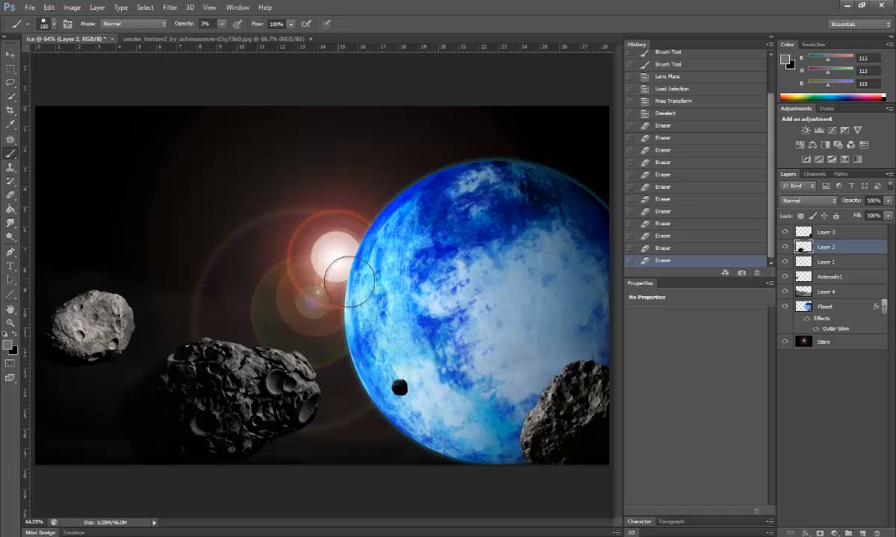
pyautogui.moveTo(164, 318)
pyautogui.mouseDown()
pyautogui.moveTo(199, 267)
pyautogui.moveTo(236, 274)
pyautogui.mouseUp()
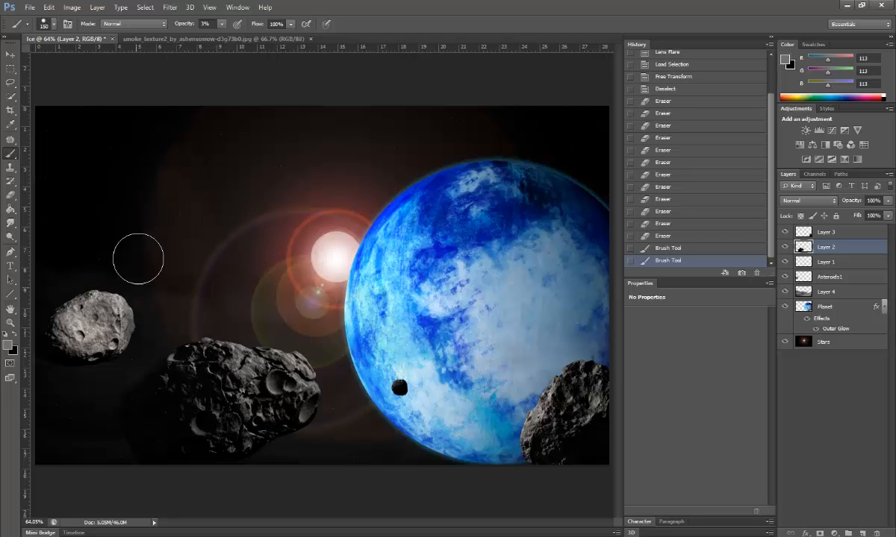
pyautogui.click(680, 236)
# Step: Soften the brush to 0% hardness, test grey dabs, and step back before them
pyautogui.click(47, 23)
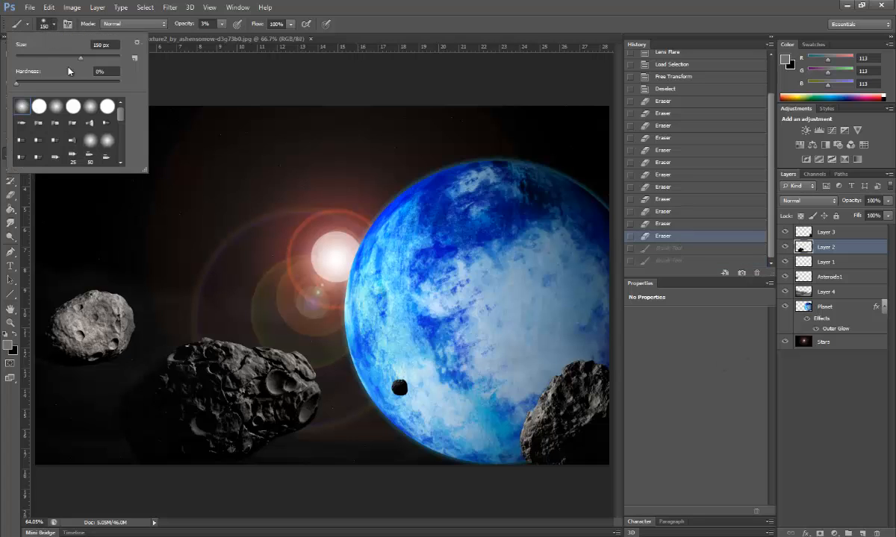
pyautogui.click(212, 214)
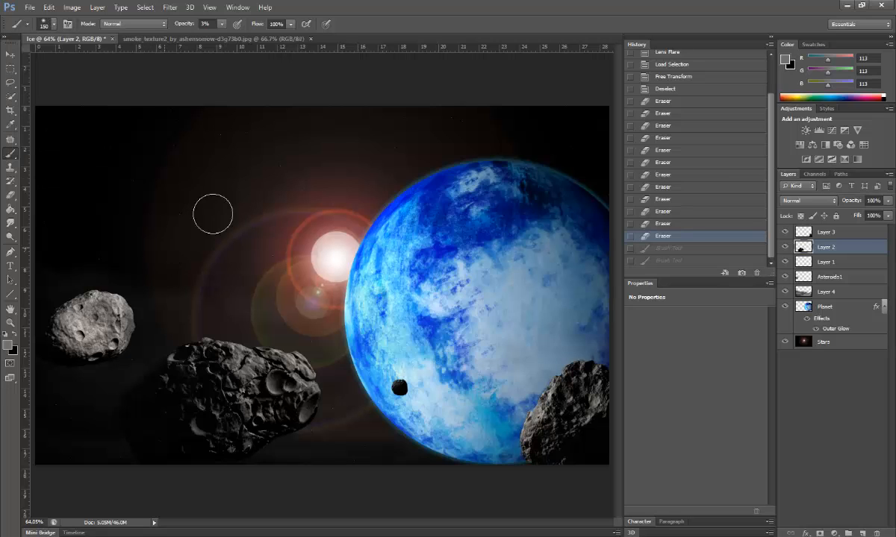
pyautogui.click(269, 227)
pyautogui.click(206, 256)
pyautogui.hotkey('ctrl', 'z')
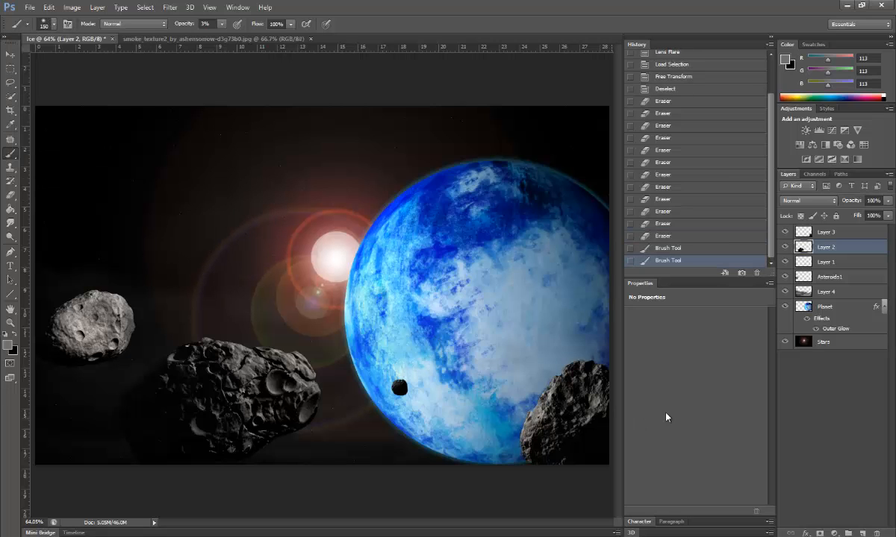
pyautogui.click(676, 238)
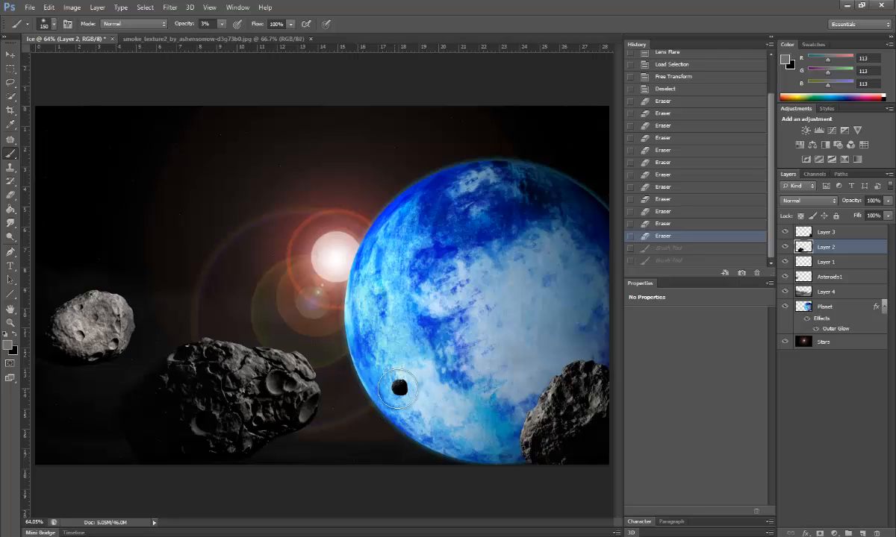
# Step: Dab faint grey haze near the small asteroid and along the right asteroid's upper-left edge
pyautogui.click(400, 388)
pyautogui.click(401, 387)
pyautogui.click(402, 388)
pyautogui.moveTo(541, 458)
pyautogui.mouseDown()
pyautogui.moveTo(544, 398)
pyautogui.moveTo(519, 453)
pyautogui.moveTo(527, 412)
pyautogui.moveTo(509, 448)
pyautogui.moveTo(559, 371)
pyautogui.mouseUp()
pyautogui.moveTo(522, 420)
pyautogui.mouseDown()
pyautogui.moveTo(565, 352)
pyautogui.moveTo(590, 349)
pyautogui.mouseUp()
# Step: Brush faint grey haze on the Stars layer around the large and left asteroids' edges
pyautogui.click(834, 345)
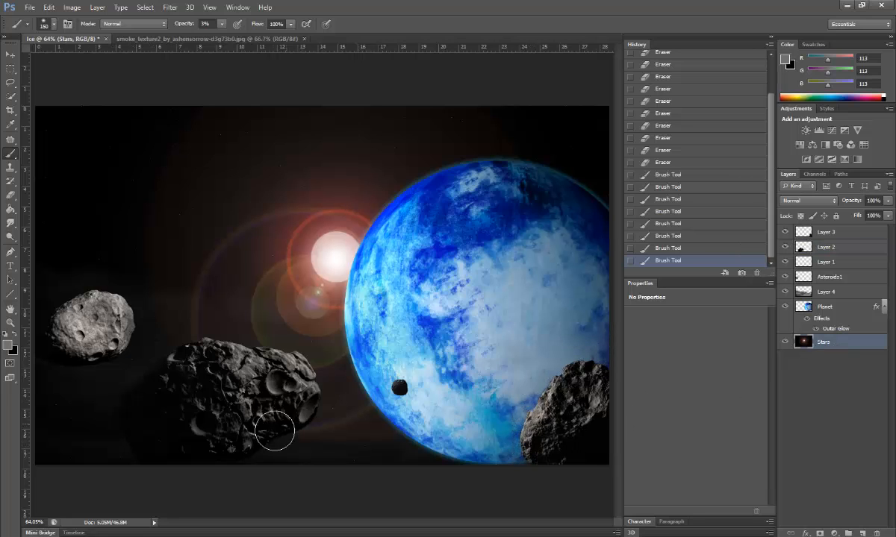
pyautogui.moveTo(248, 446)
pyautogui.mouseDown()
pyautogui.moveTo(302, 421)
pyautogui.moveTo(303, 375)
pyautogui.moveTo(317, 393)
pyautogui.moveTo(295, 356)
pyautogui.moveTo(195, 346)
pyautogui.mouseUp()
pyautogui.moveTo(96, 371)
pyautogui.mouseDown()
pyautogui.moveTo(123, 333)
pyautogui.moveTo(120, 339)
pyautogui.moveTo(123, 287)
pyautogui.moveTo(98, 306)
pyautogui.moveTo(97, 295)
pyautogui.moveTo(63, 306)
pyautogui.moveTo(117, 316)
pyautogui.moveTo(172, 311)
pyautogui.moveTo(192, 353)
pyautogui.moveTo(117, 328)
pyautogui.moveTo(155, 338)
pyautogui.moveTo(174, 413)
pyautogui.moveTo(94, 362)
pyautogui.moveTo(181, 431)
pyautogui.moveTo(90, 369)
pyautogui.moveTo(117, 420)
pyautogui.moveTo(249, 438)
pyautogui.moveTo(269, 454)
pyautogui.moveTo(275, 418)
pyautogui.mouseUp()
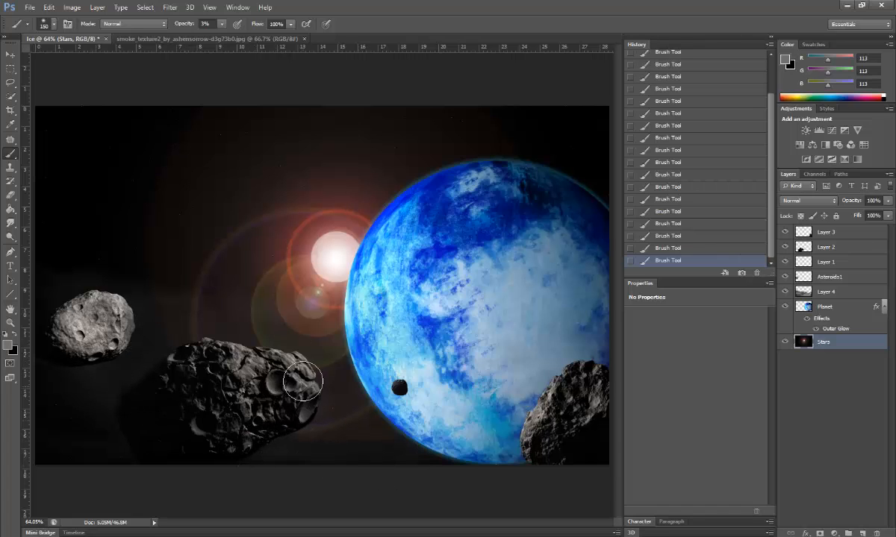
pyautogui.click(836, 307)
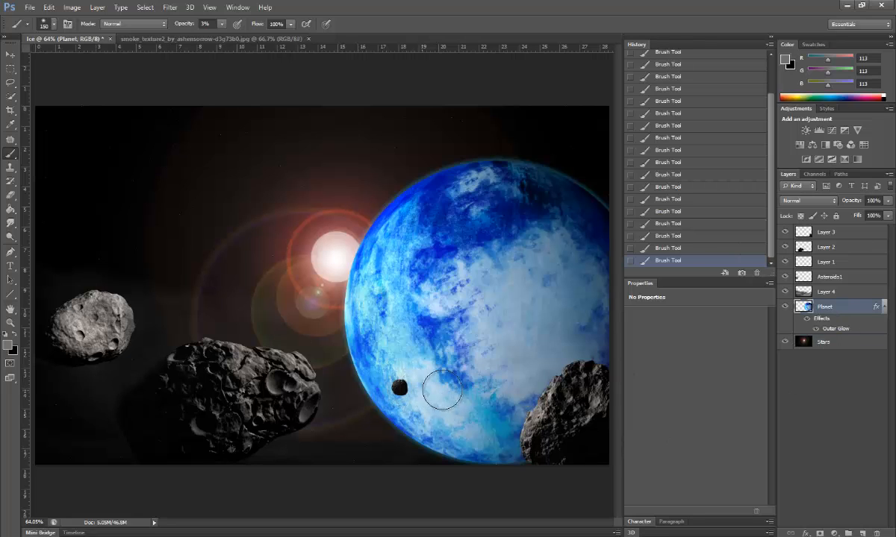